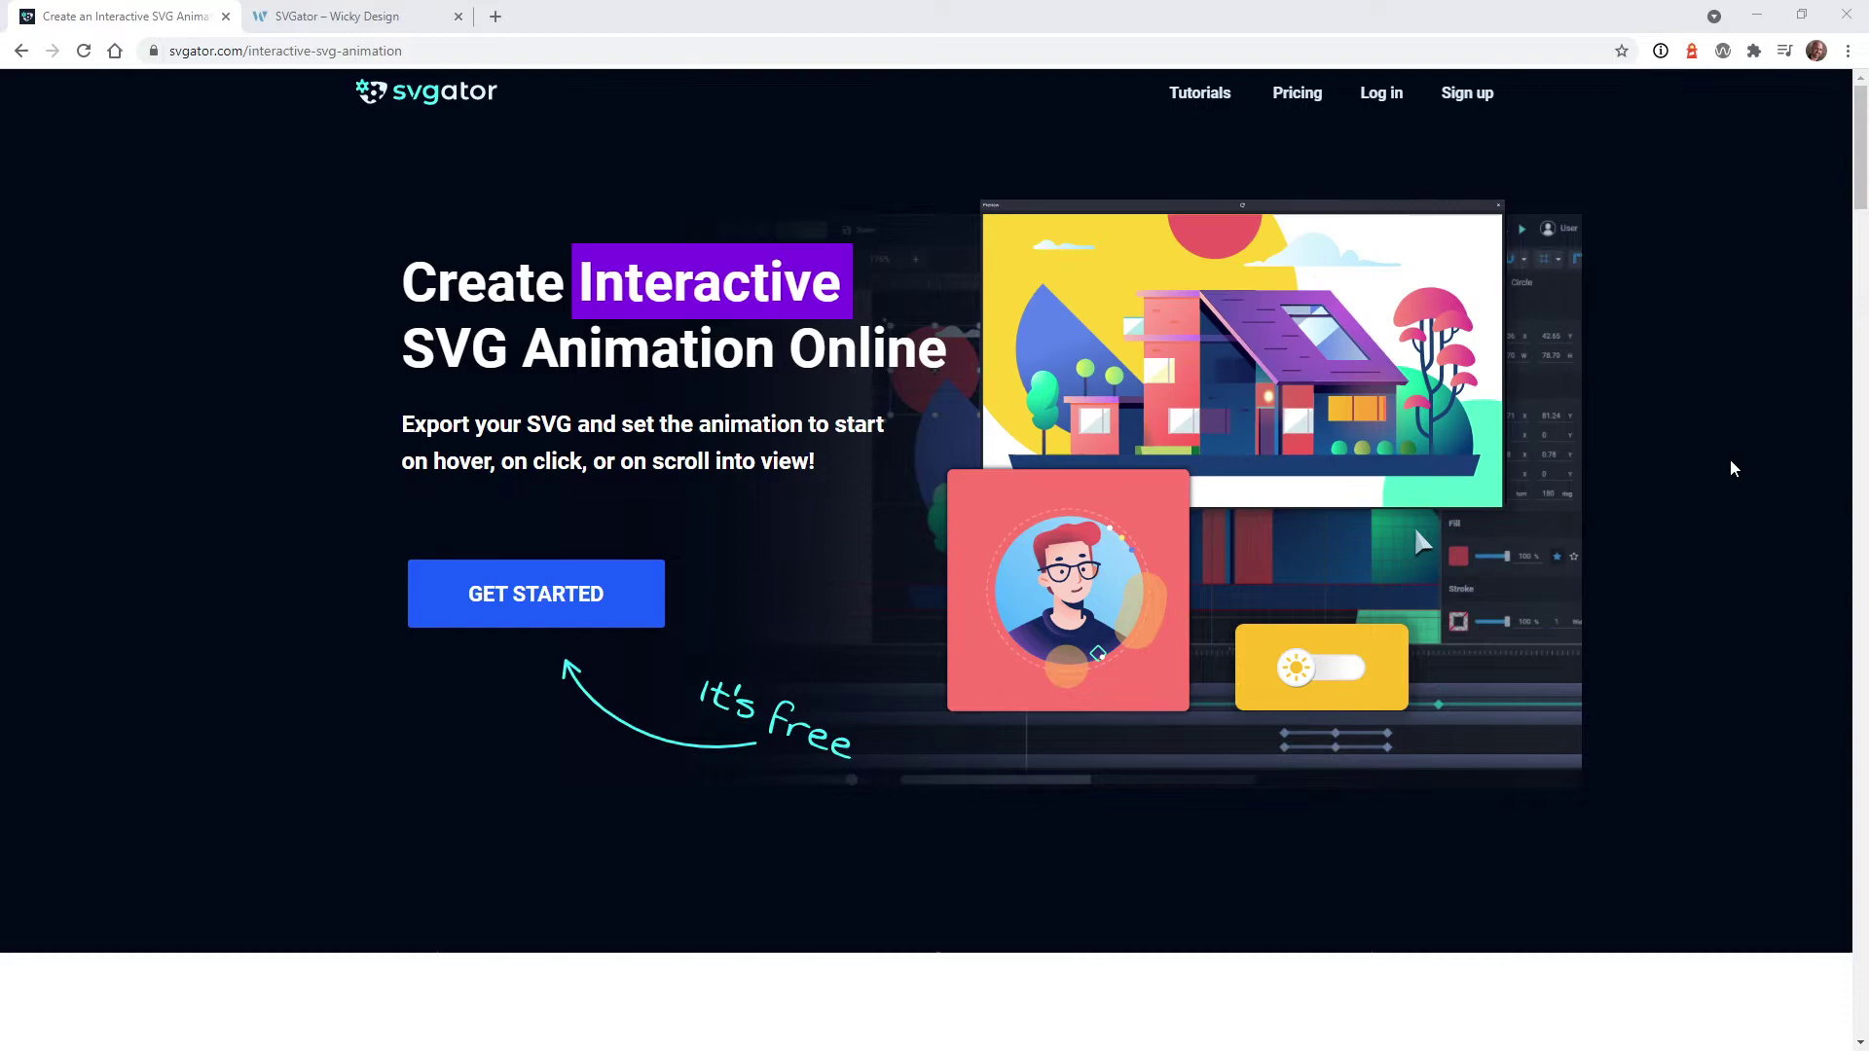
# Switch to the 'SVGator – Wicky Design' browser tab with the WordPress test page
pyautogui.click(298, 8)
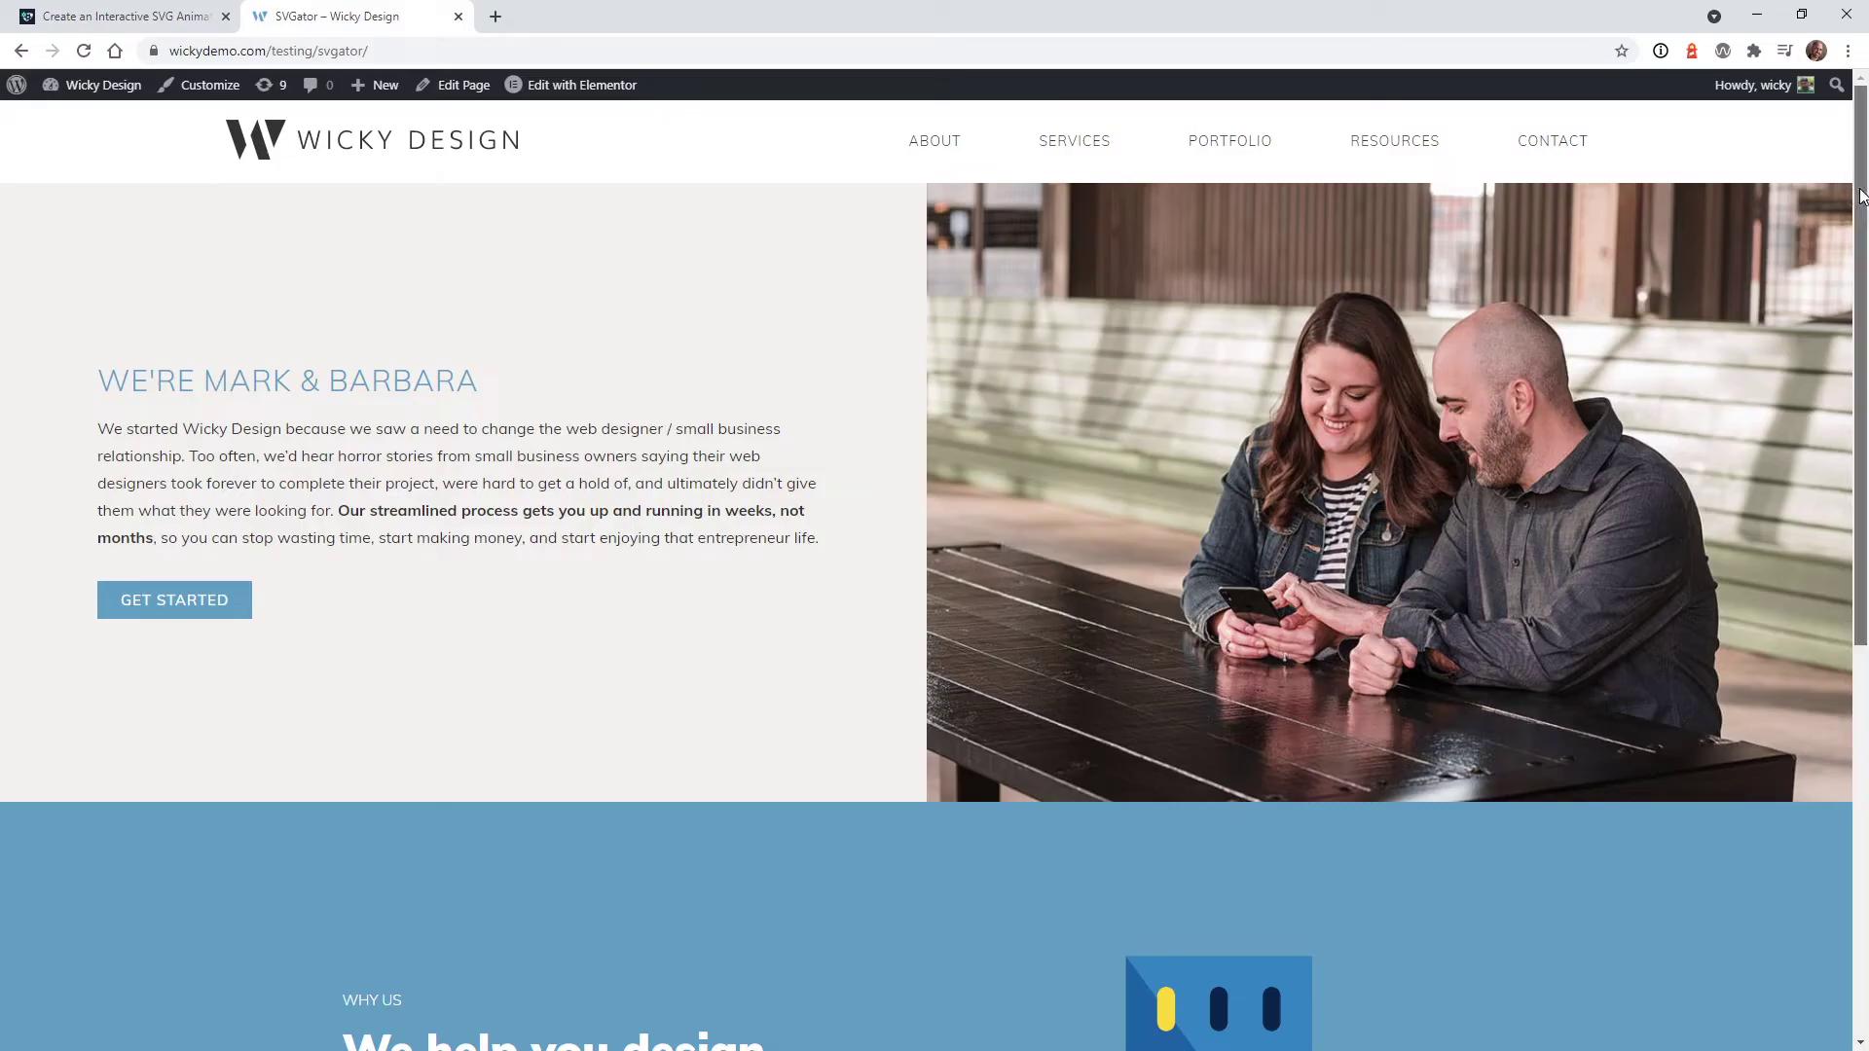
# Scroll down to the Wicky Design page's cityscape illustration, then return to the SVGator tab
pyautogui.moveTo(1854, 195); pyautogui.dragTo(1813, 480)
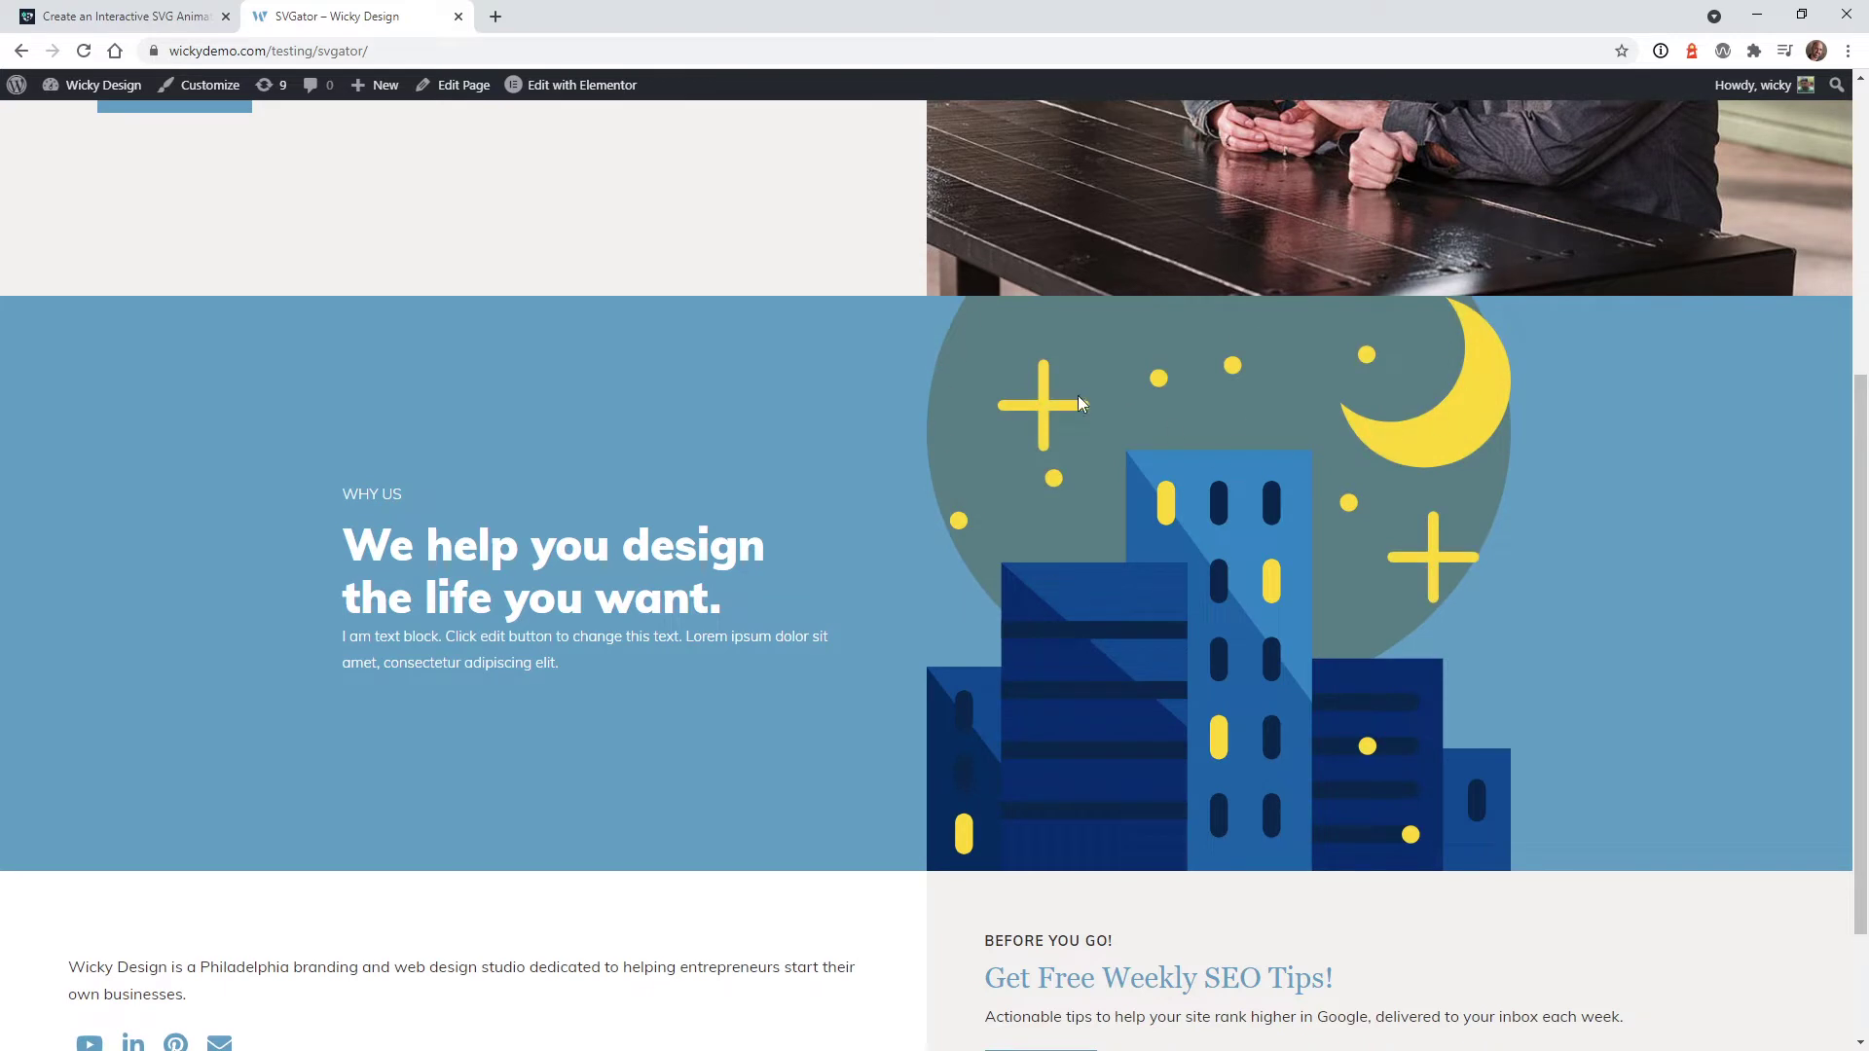
pyautogui.scroll(-2, 1556, 492)
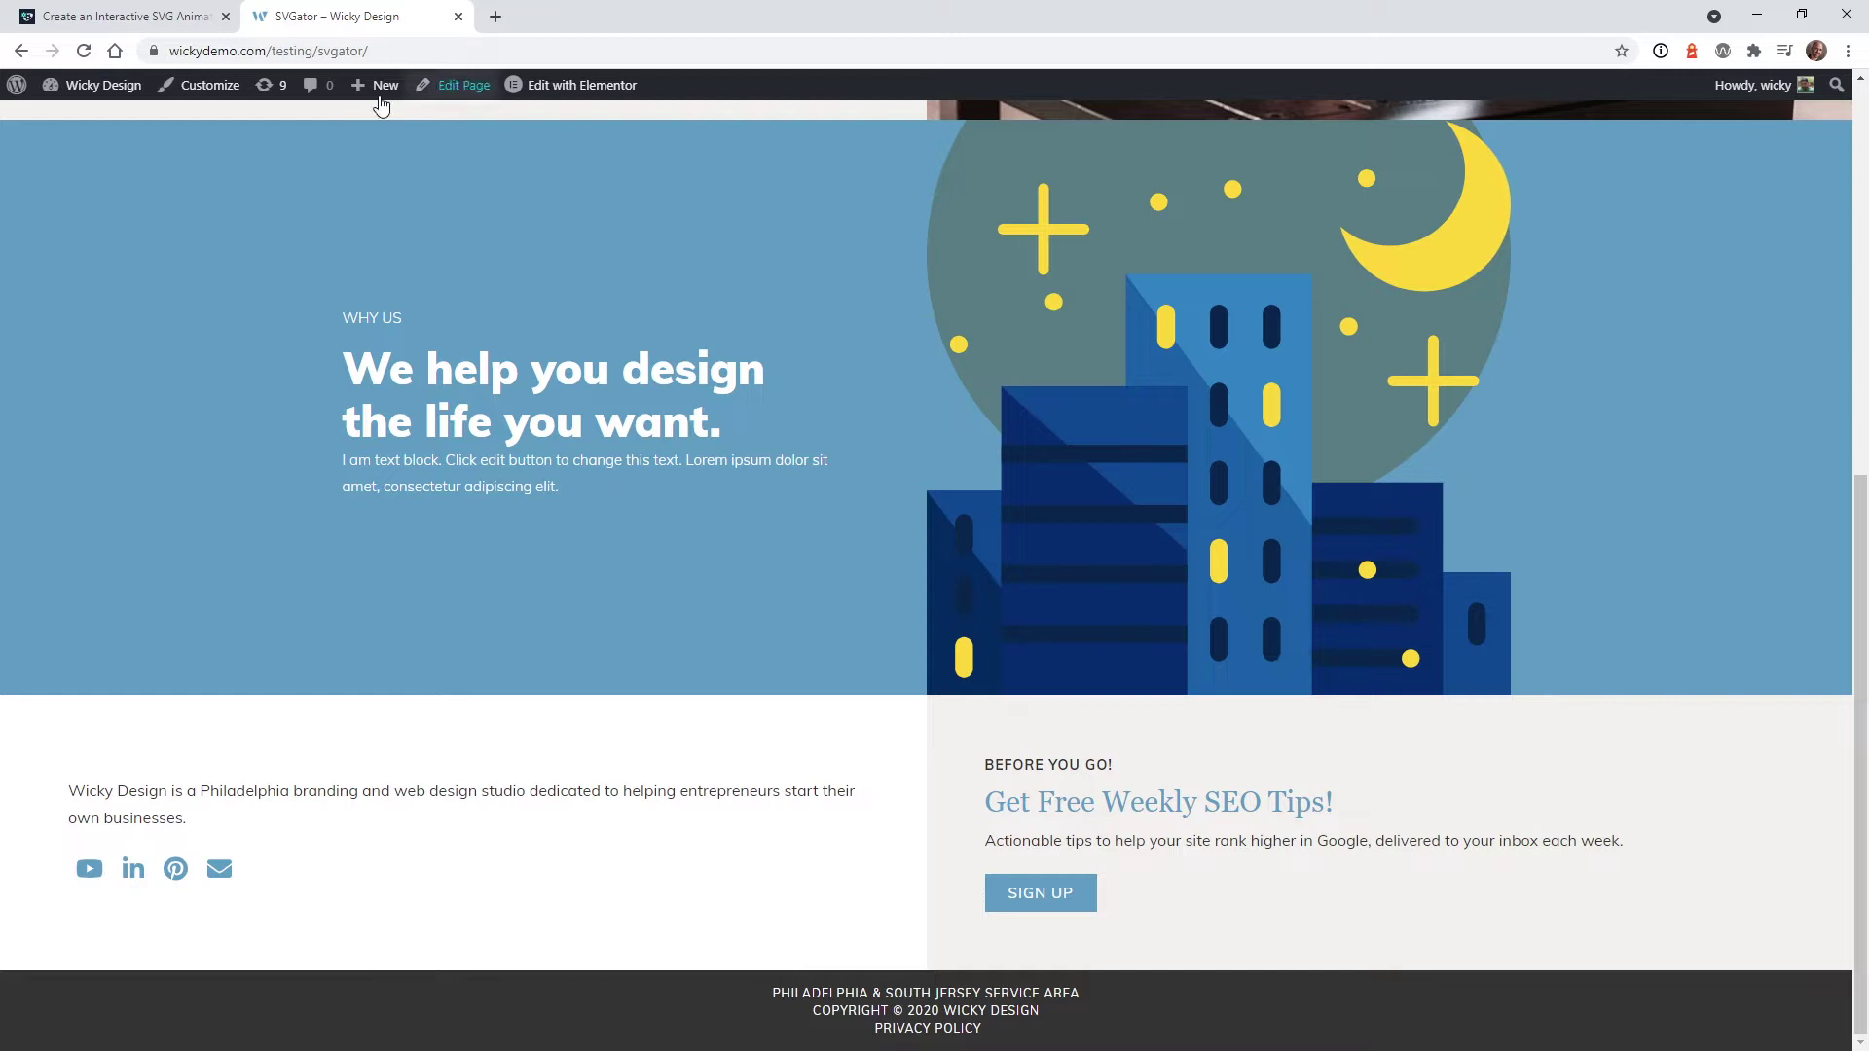
pyautogui.click(163, 13)
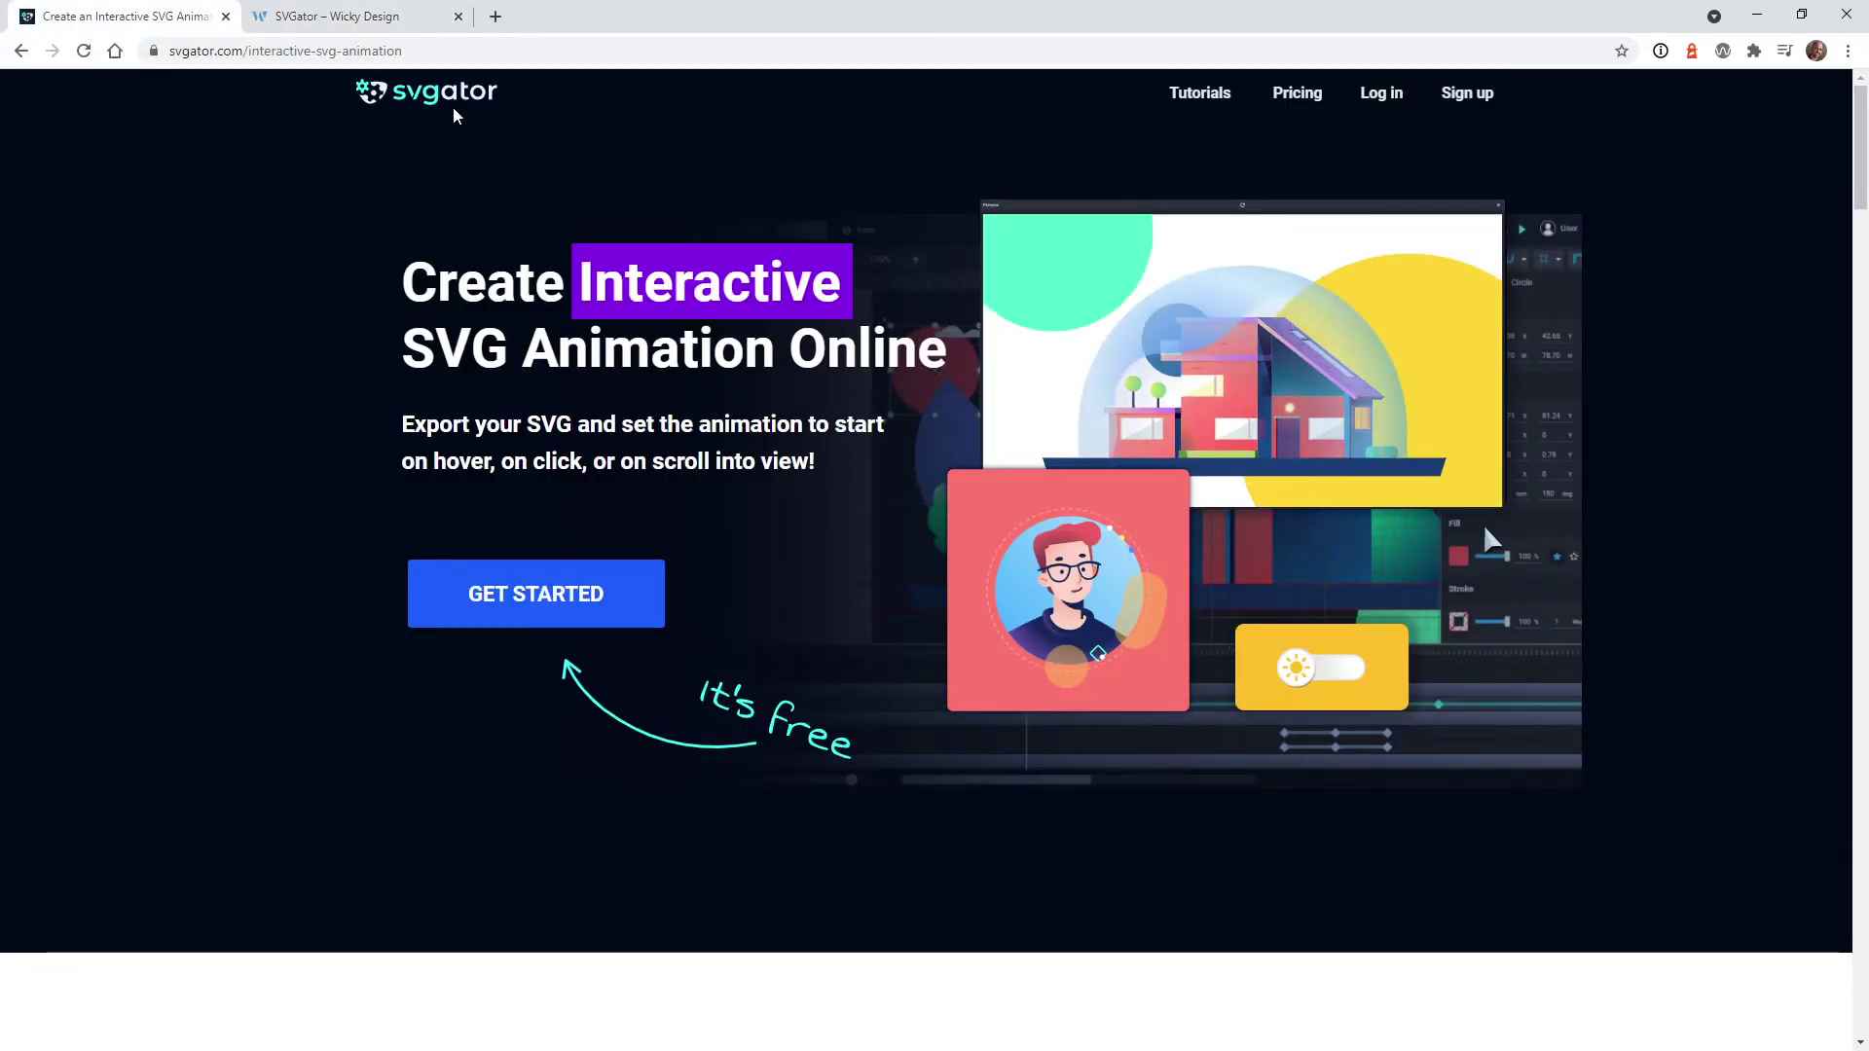
# Flip the sun toggle demo to its purple moon and the red toggle to a green check
pyautogui.scroll(-10, 540, 431)
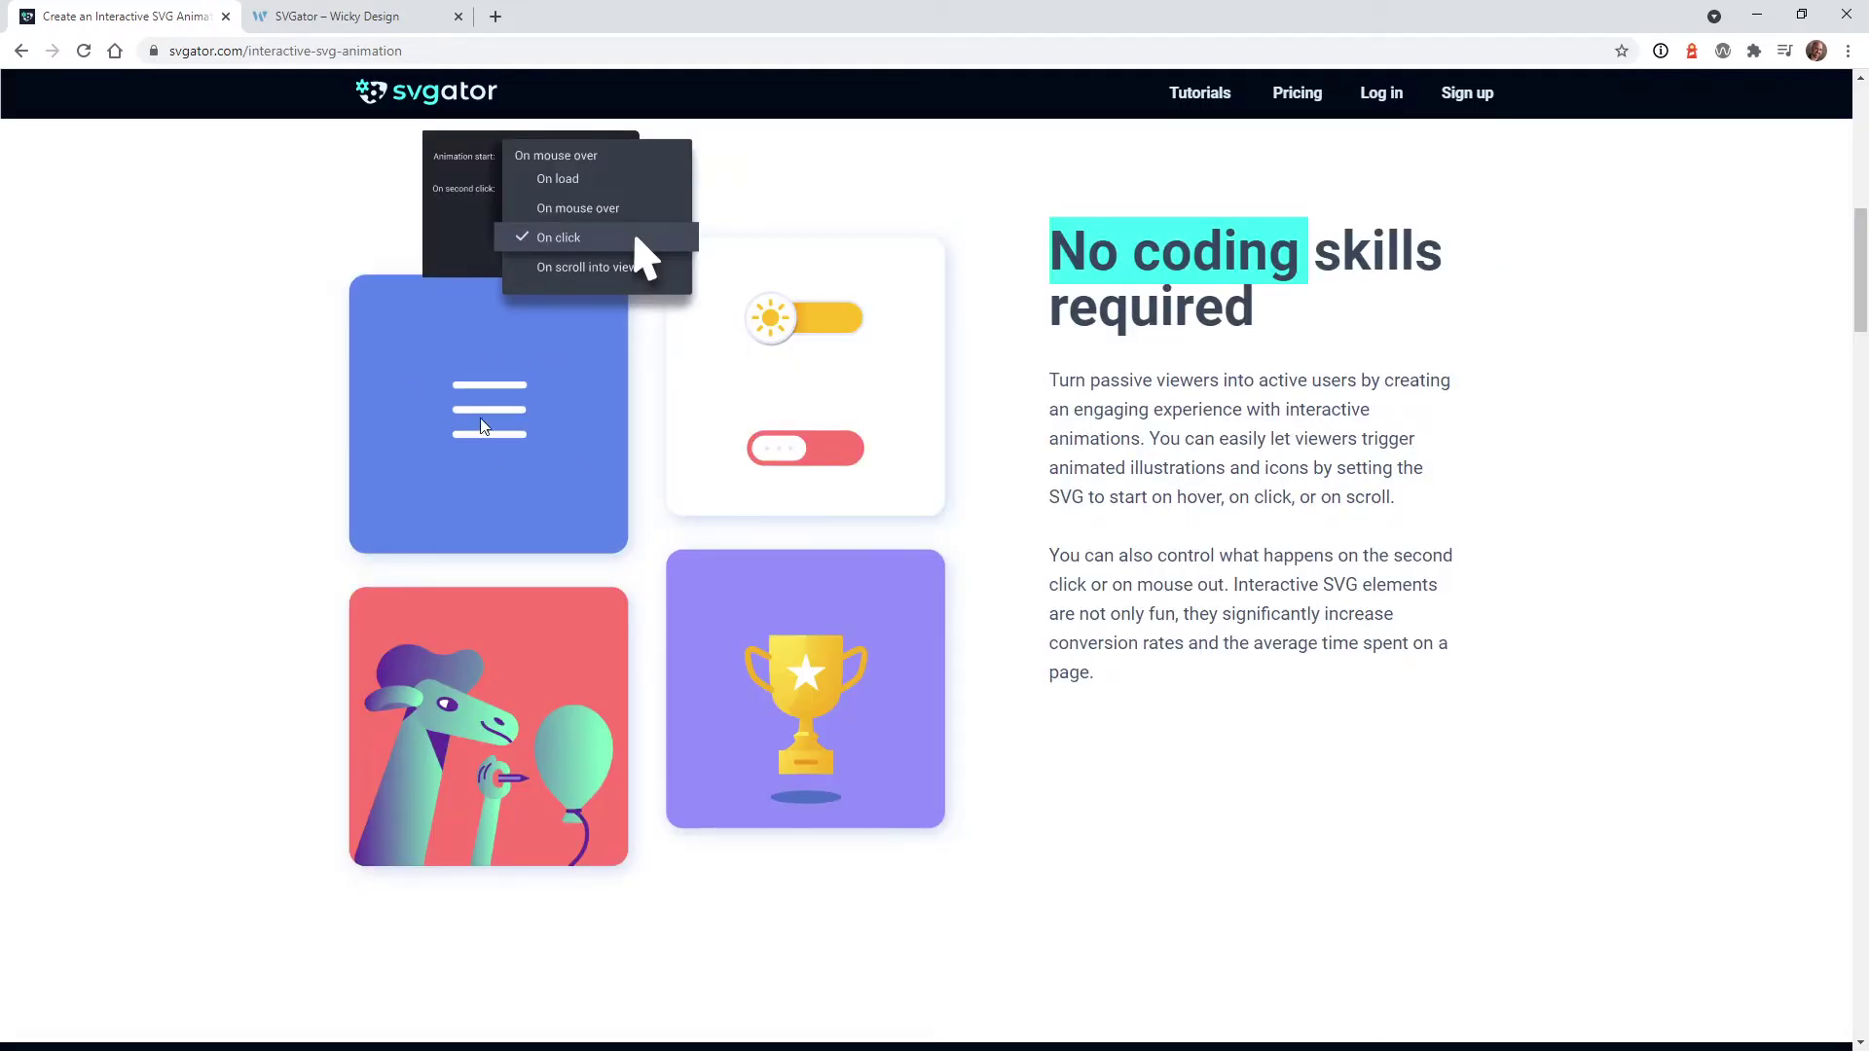
pyautogui.click(768, 306)
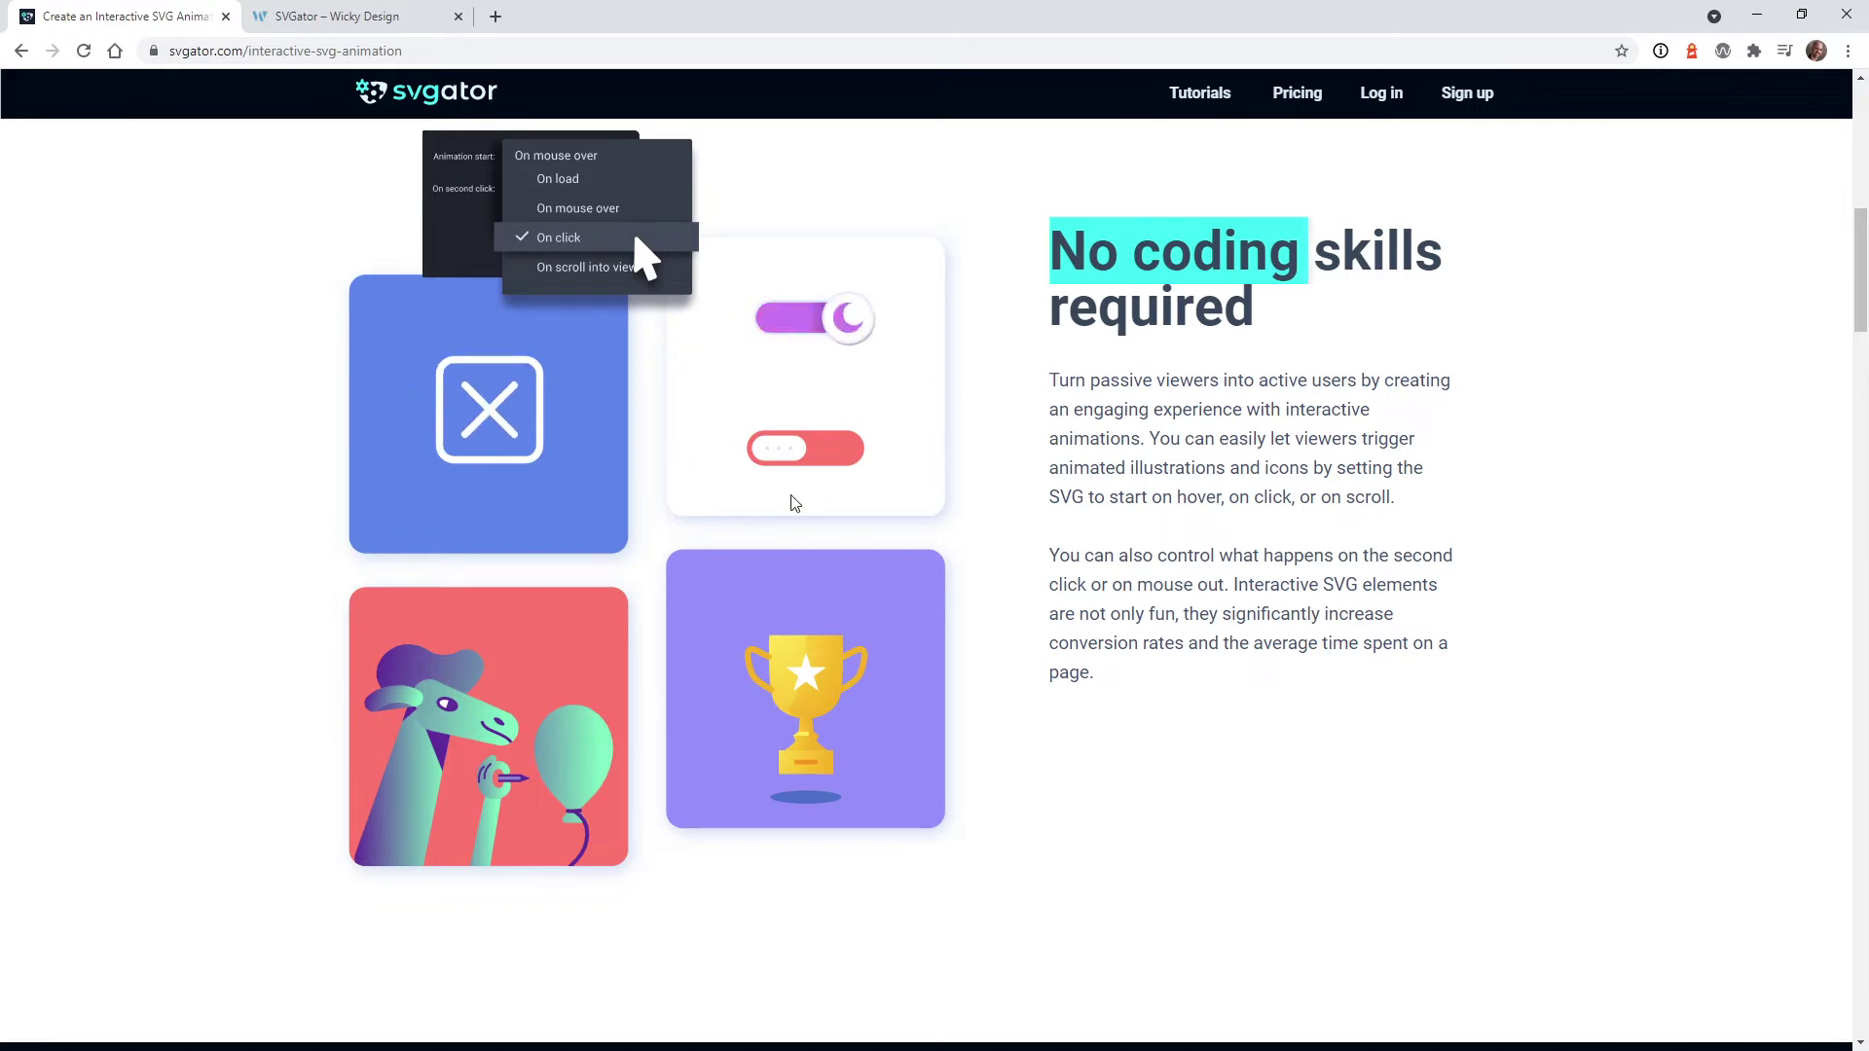
pyautogui.click(782, 453)
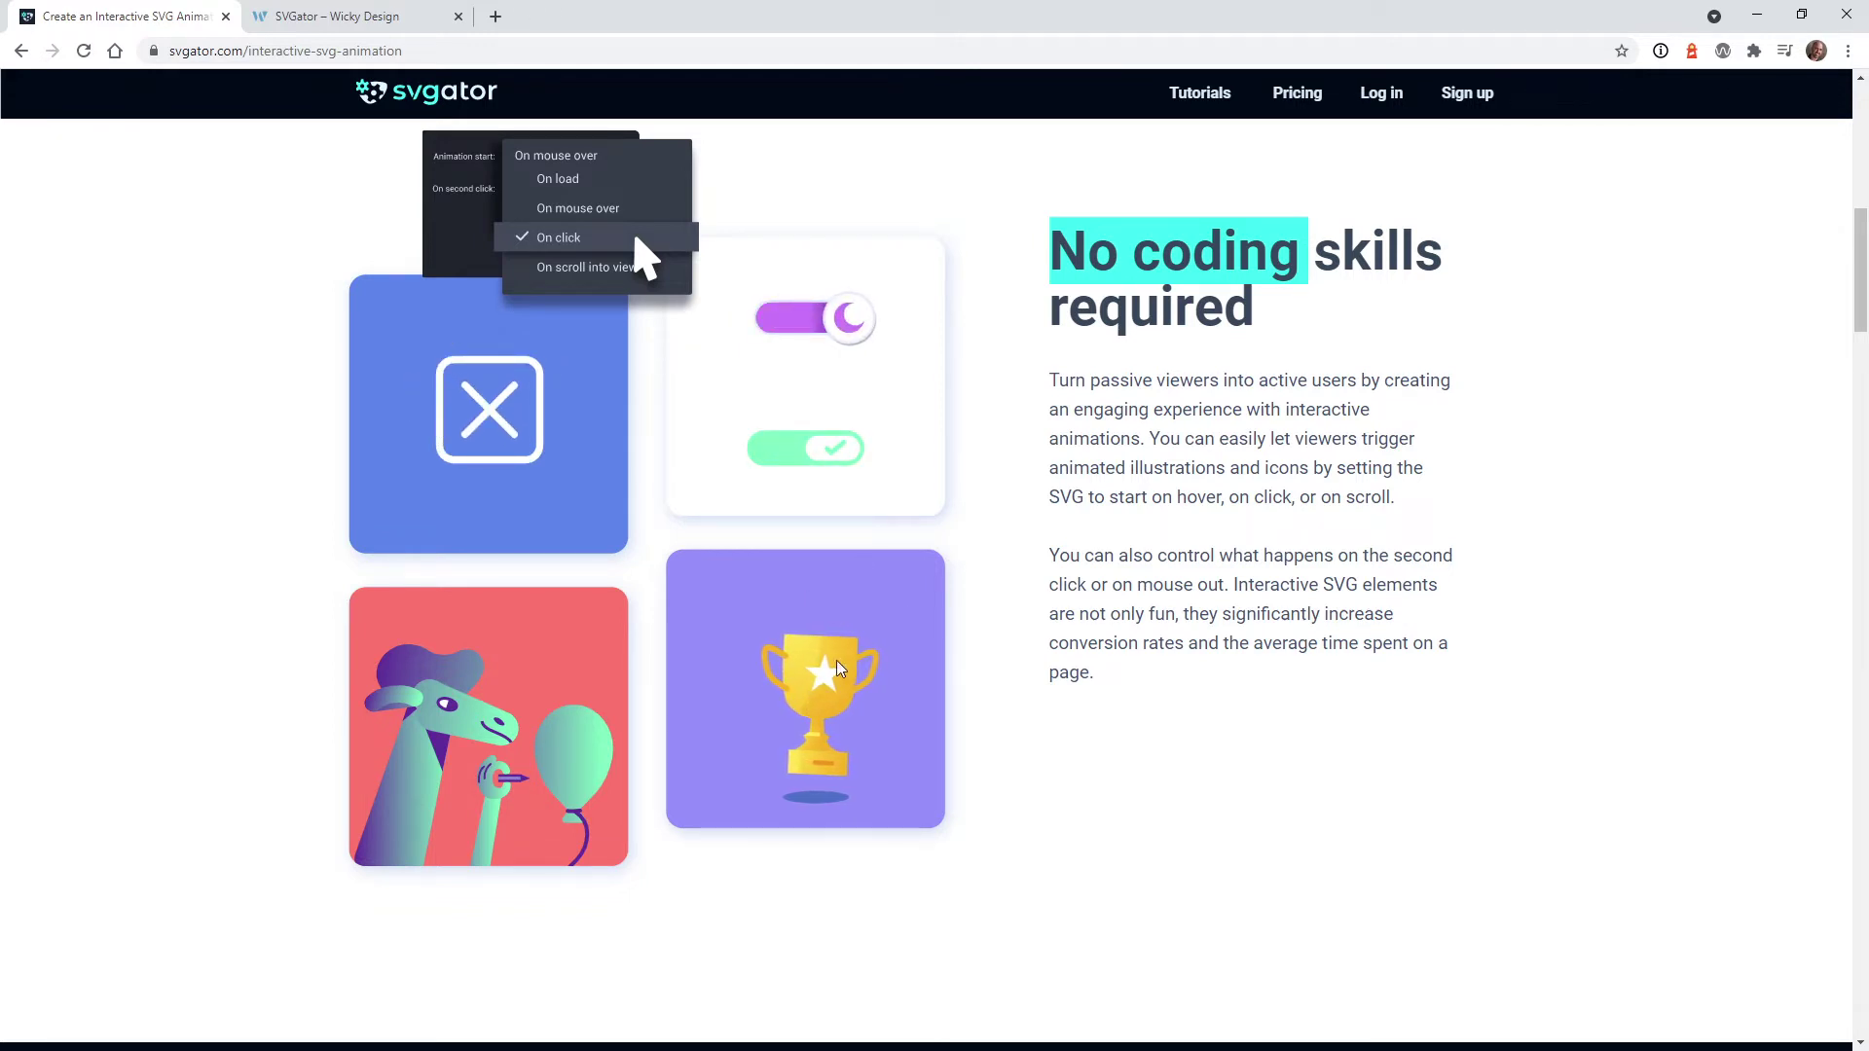
pyautogui.moveTo(546, 795)
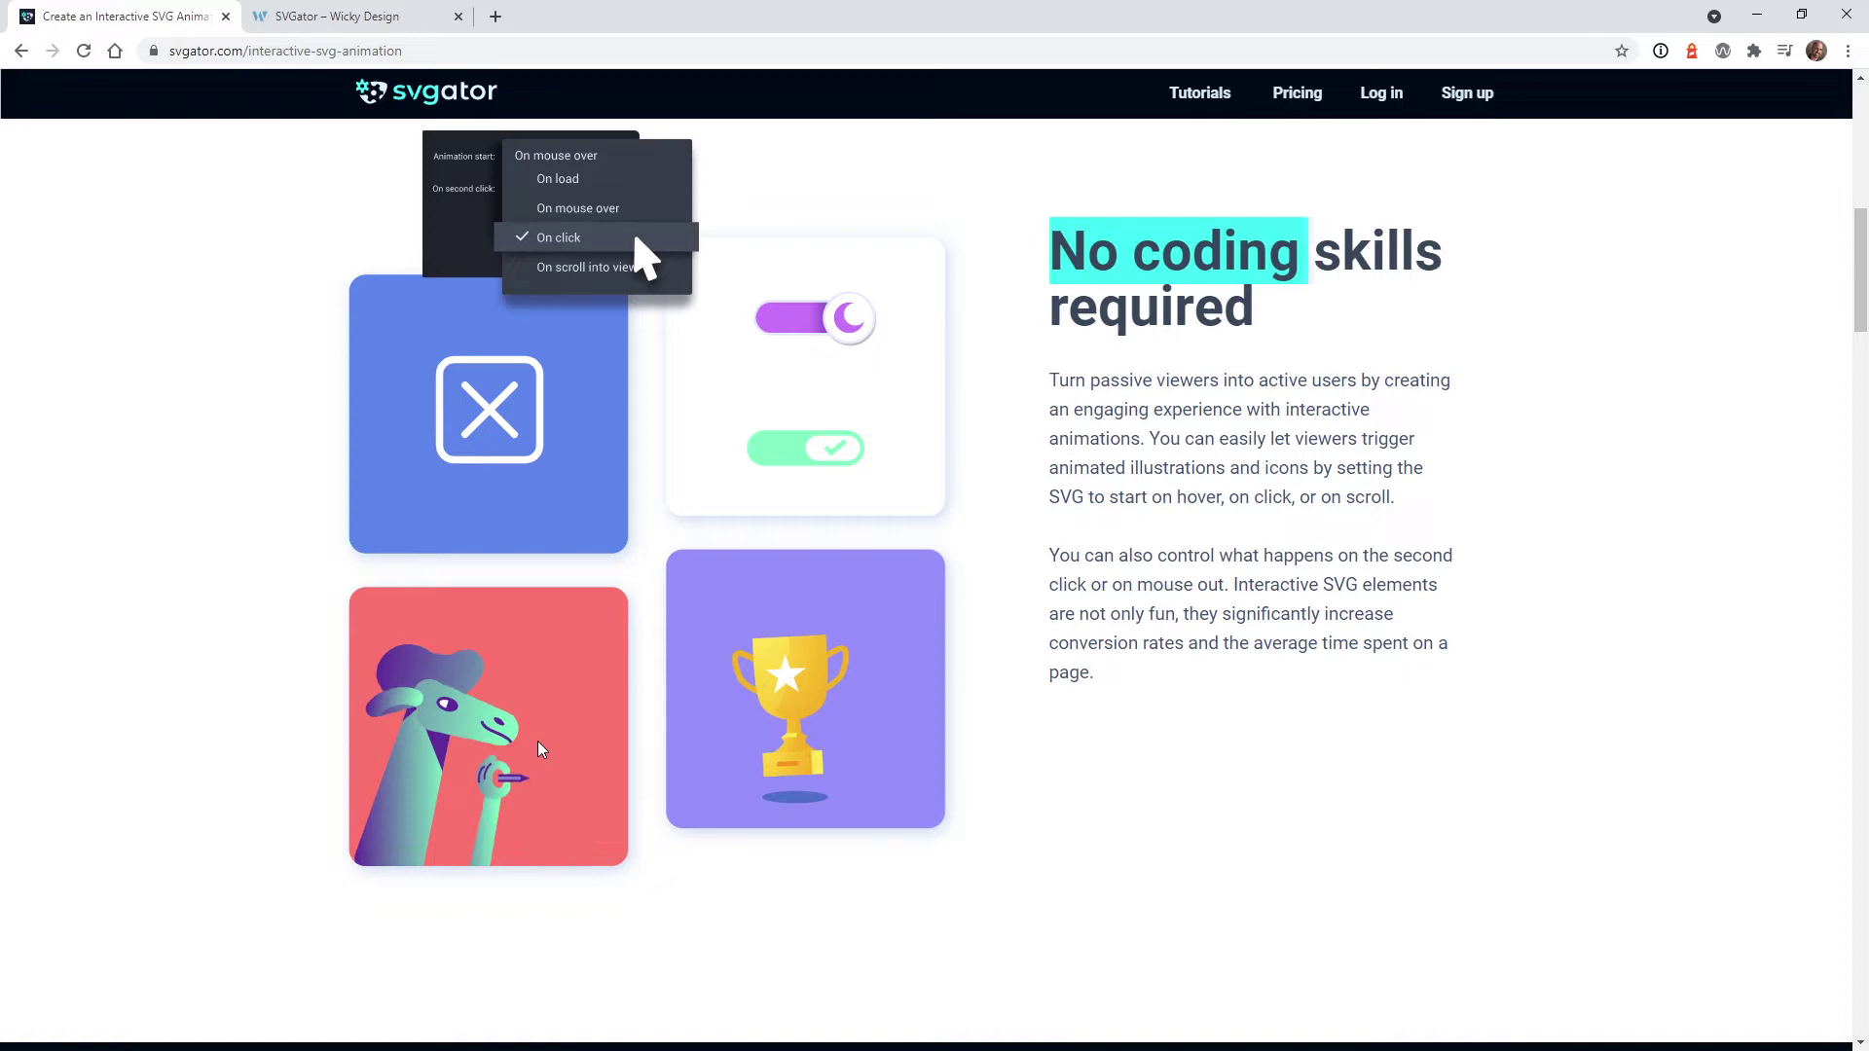
# Scroll the landing page past the on-scroll camper demo to the on-click section
pyautogui.scroll(-6, 326, 758)
pyautogui.scroll(-2, 312, 752)
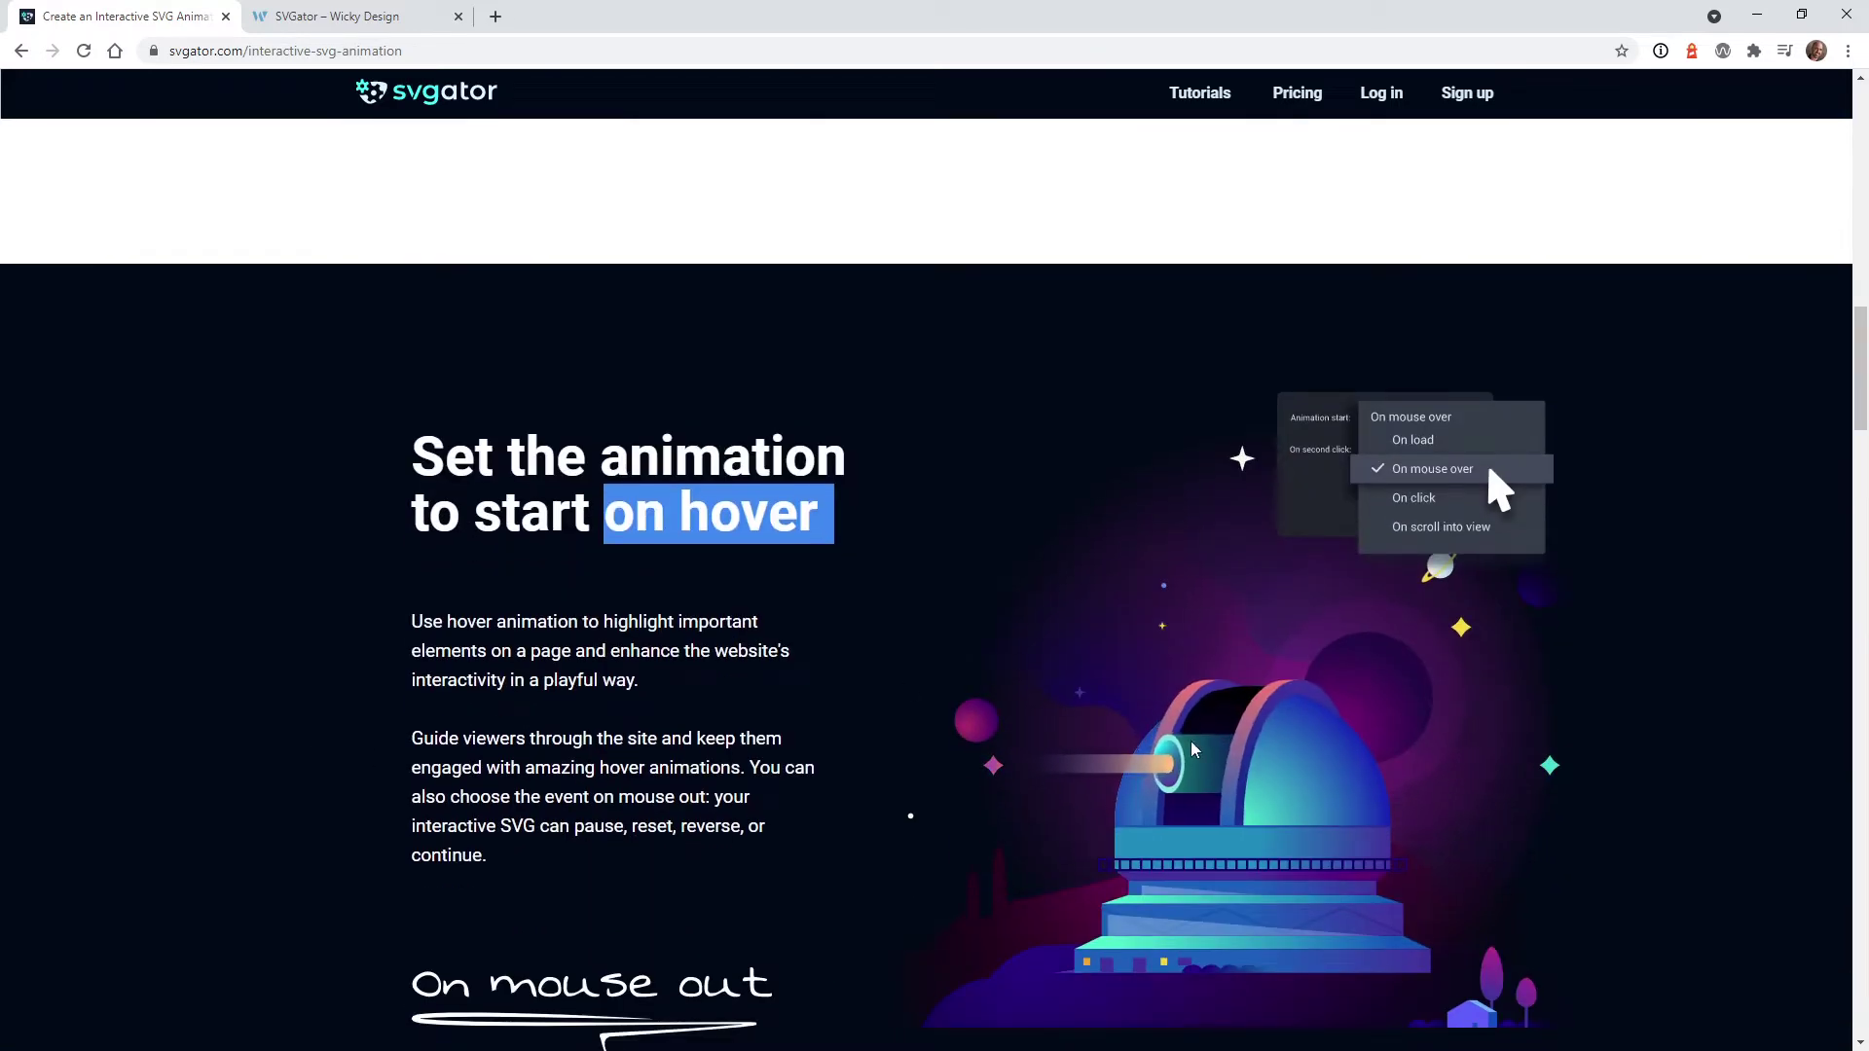
pyautogui.scroll(-4, 1259, 631)
pyautogui.scroll(2, 1270, 500)
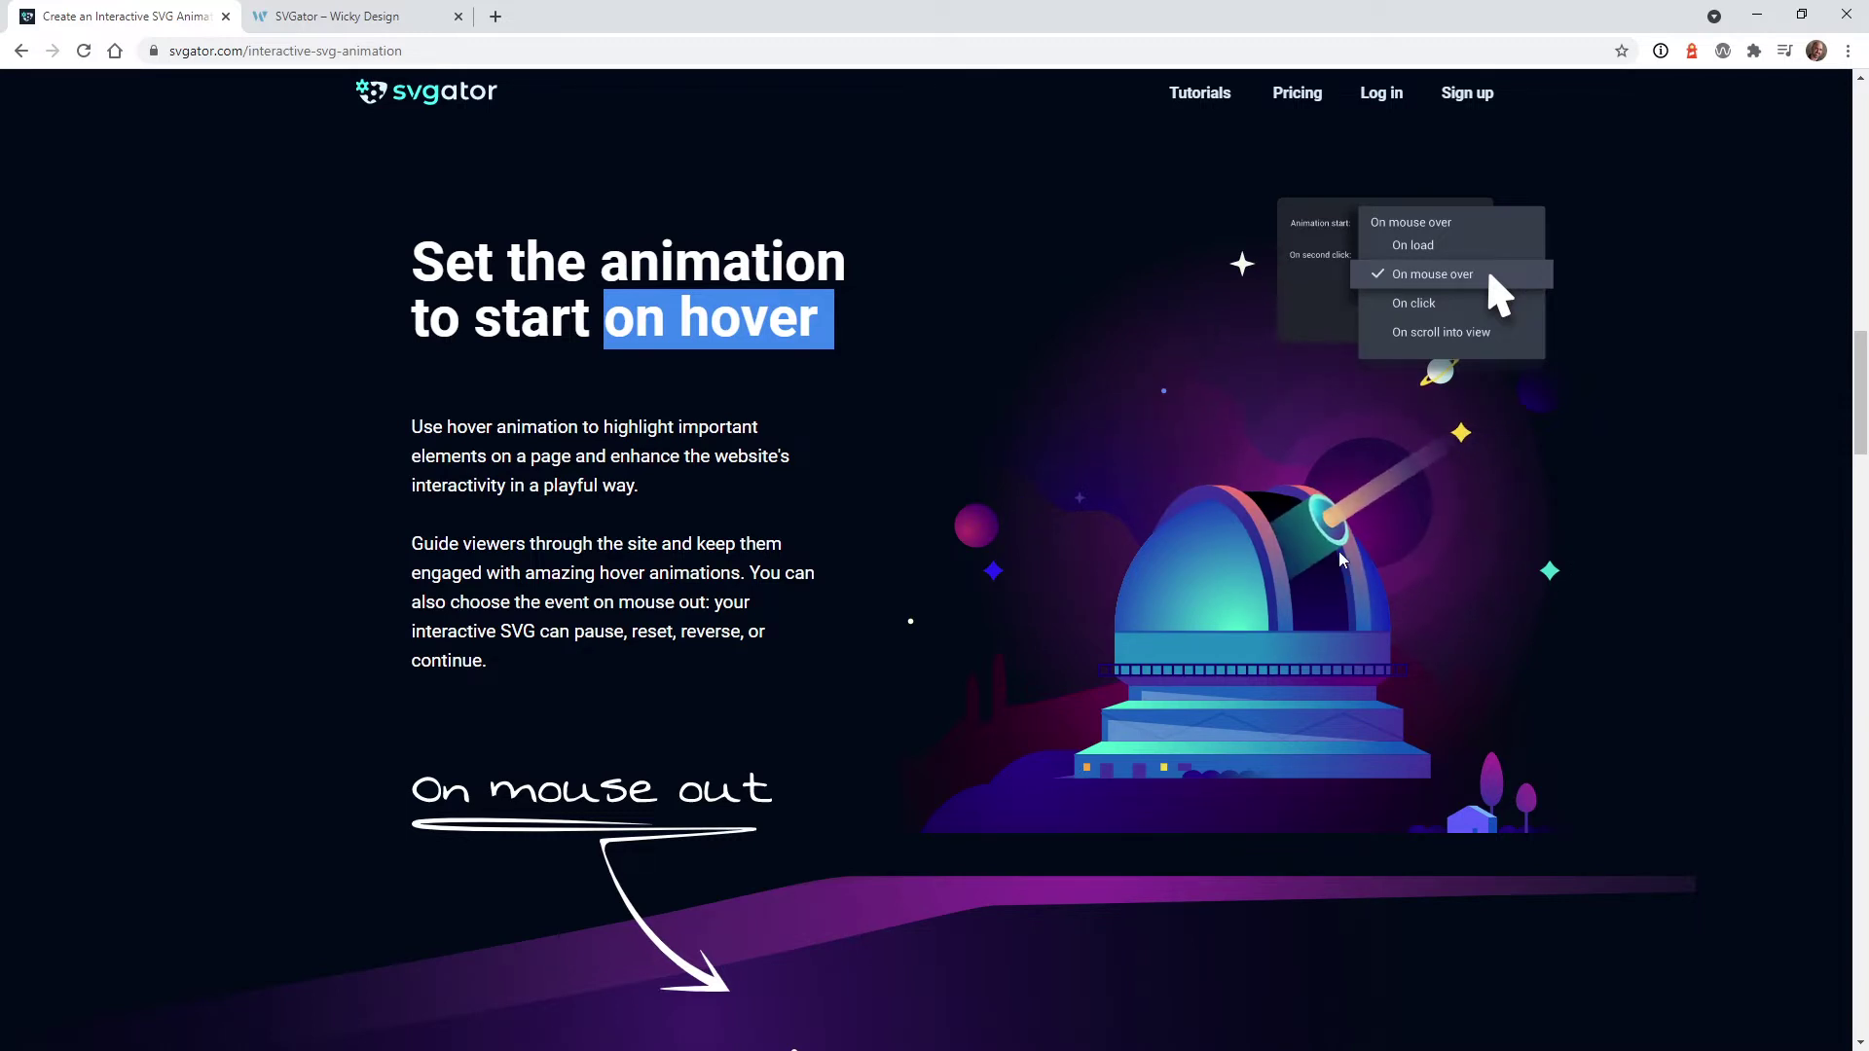
pyautogui.scroll(-4, 1338, 555)
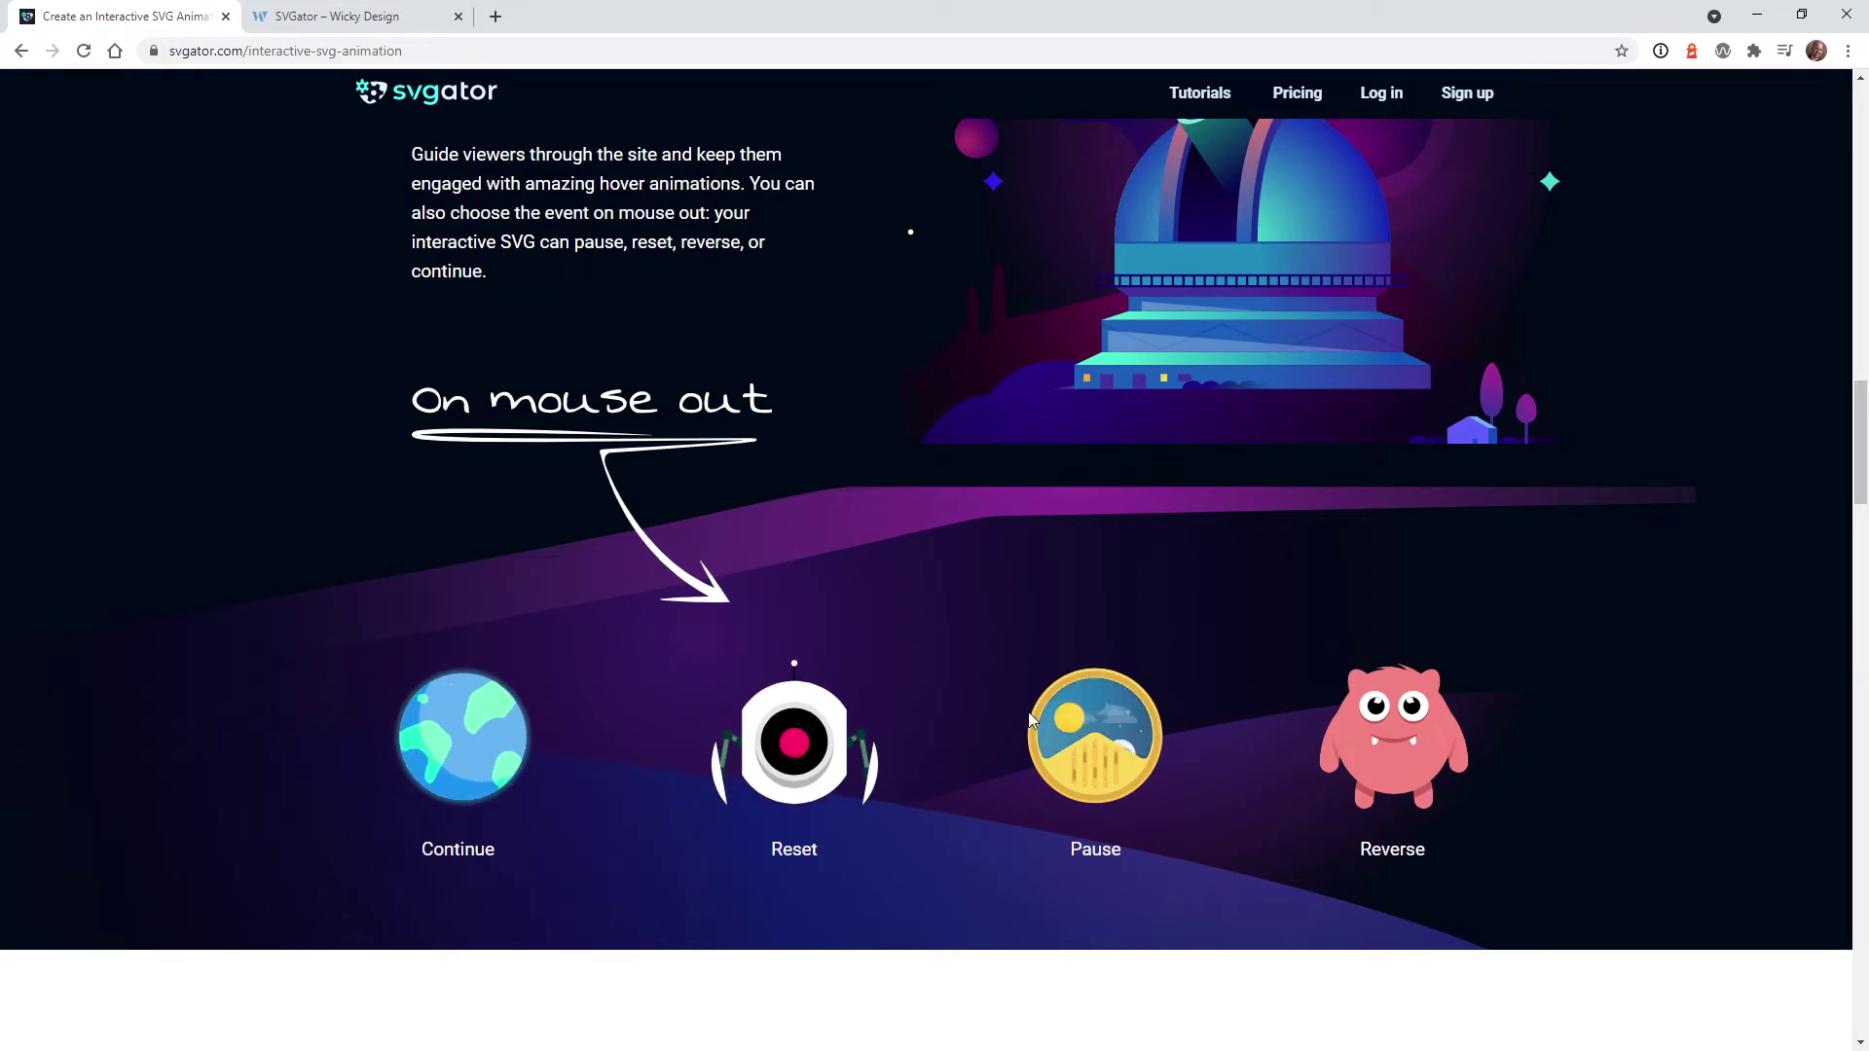
pyautogui.scroll(-14, 1266, 706)
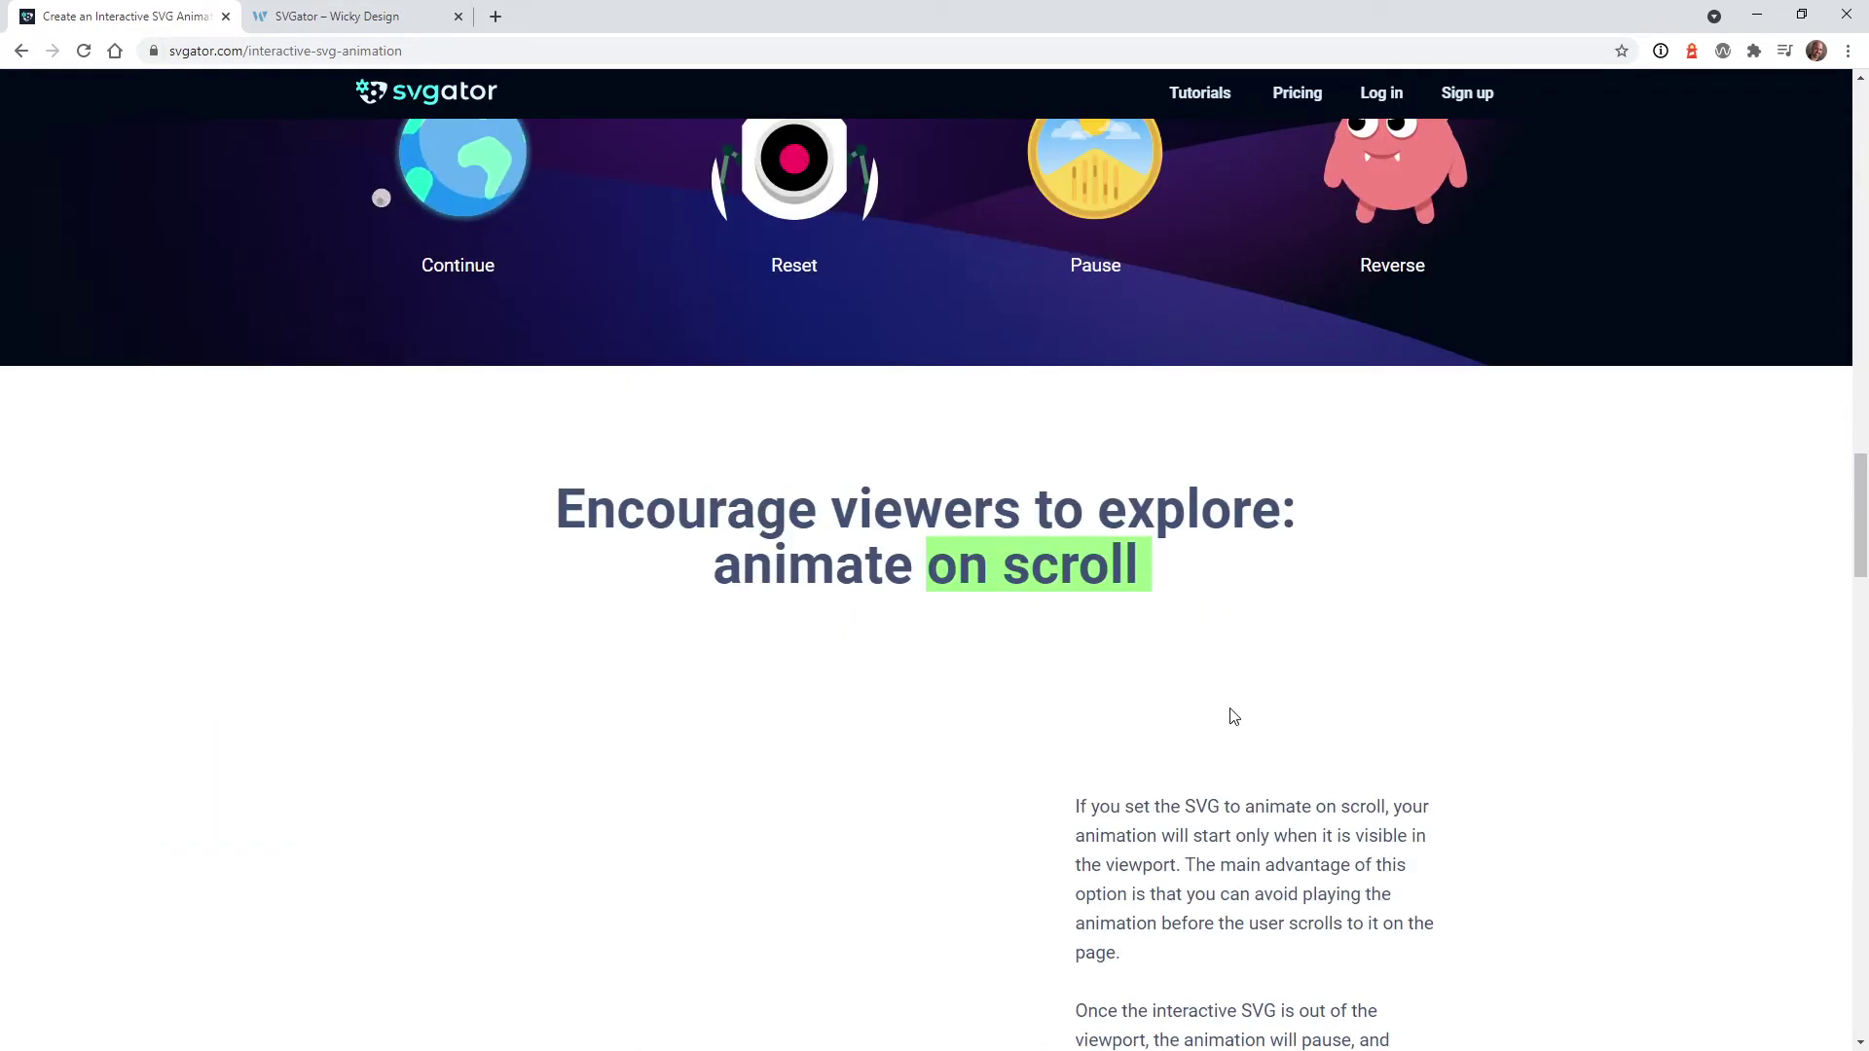
pyautogui.scroll(2, 1232, 672)
pyautogui.scroll(2, 1227, 631)
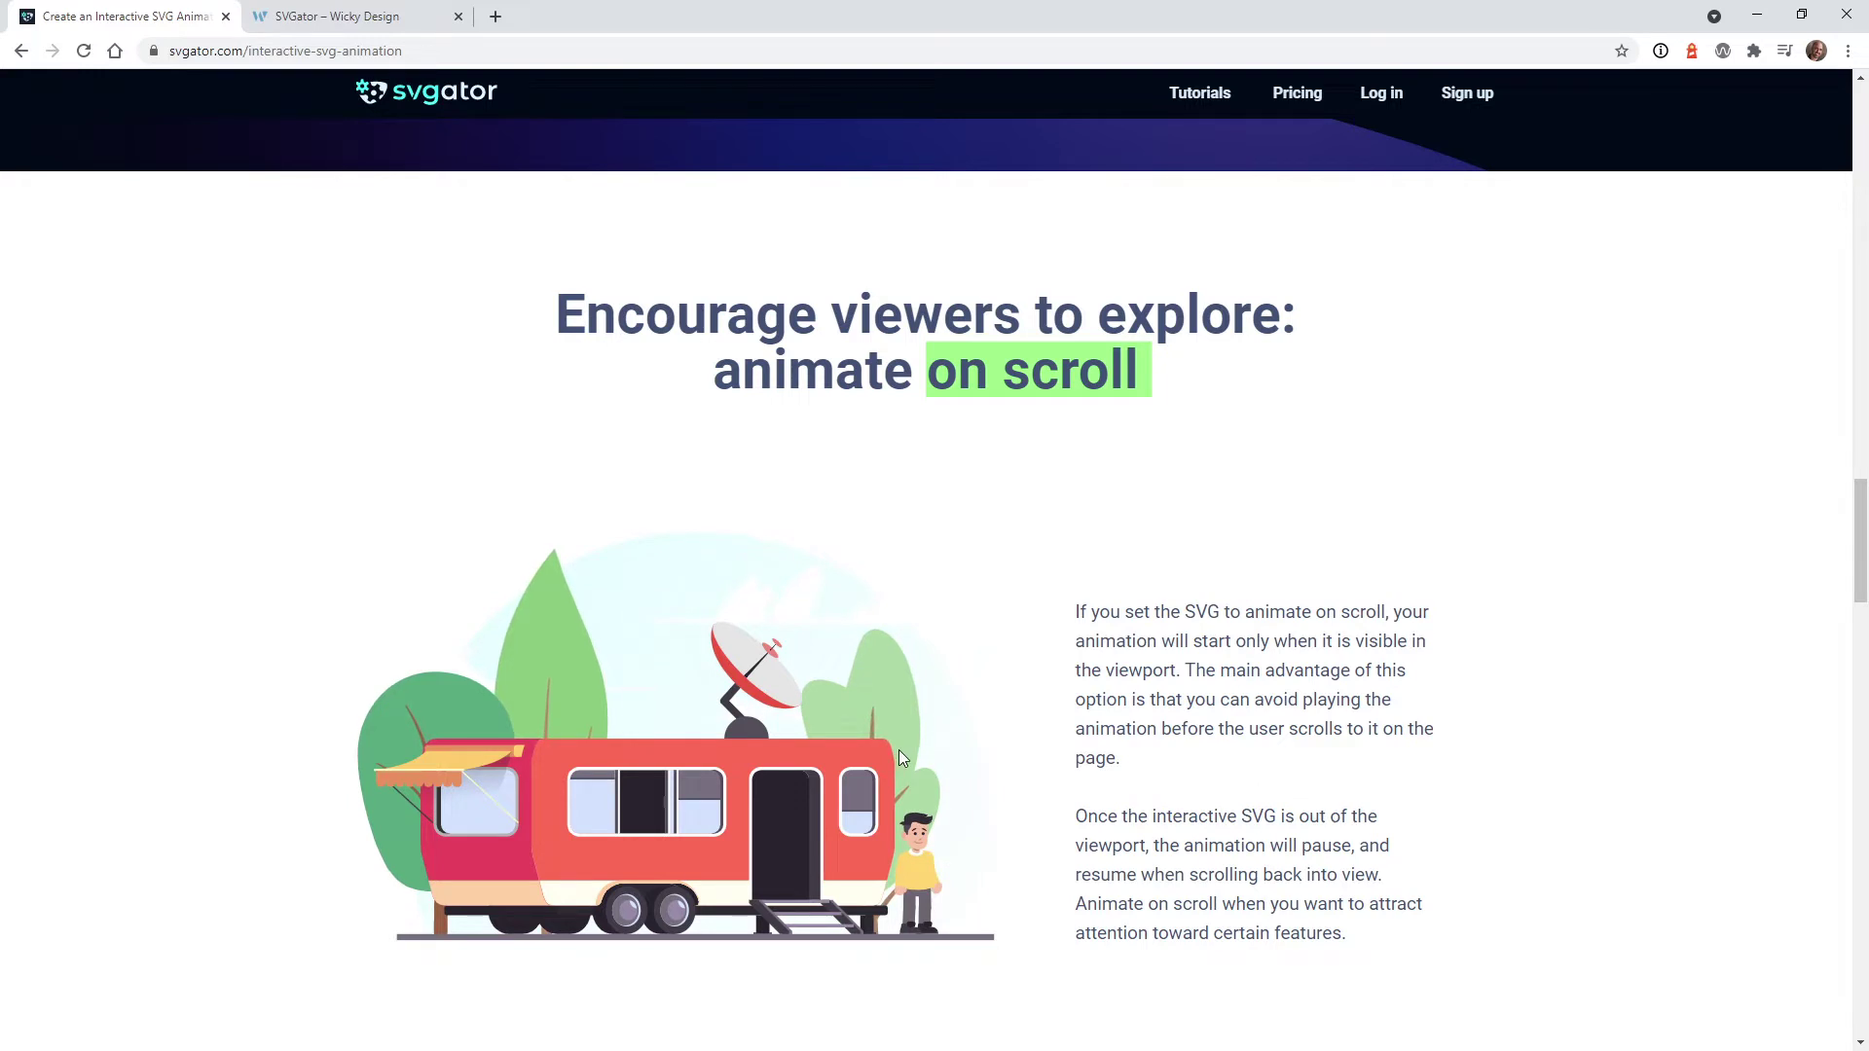
pyautogui.scroll(-8, 898, 754)
pyautogui.scroll(-2, 905, 748)
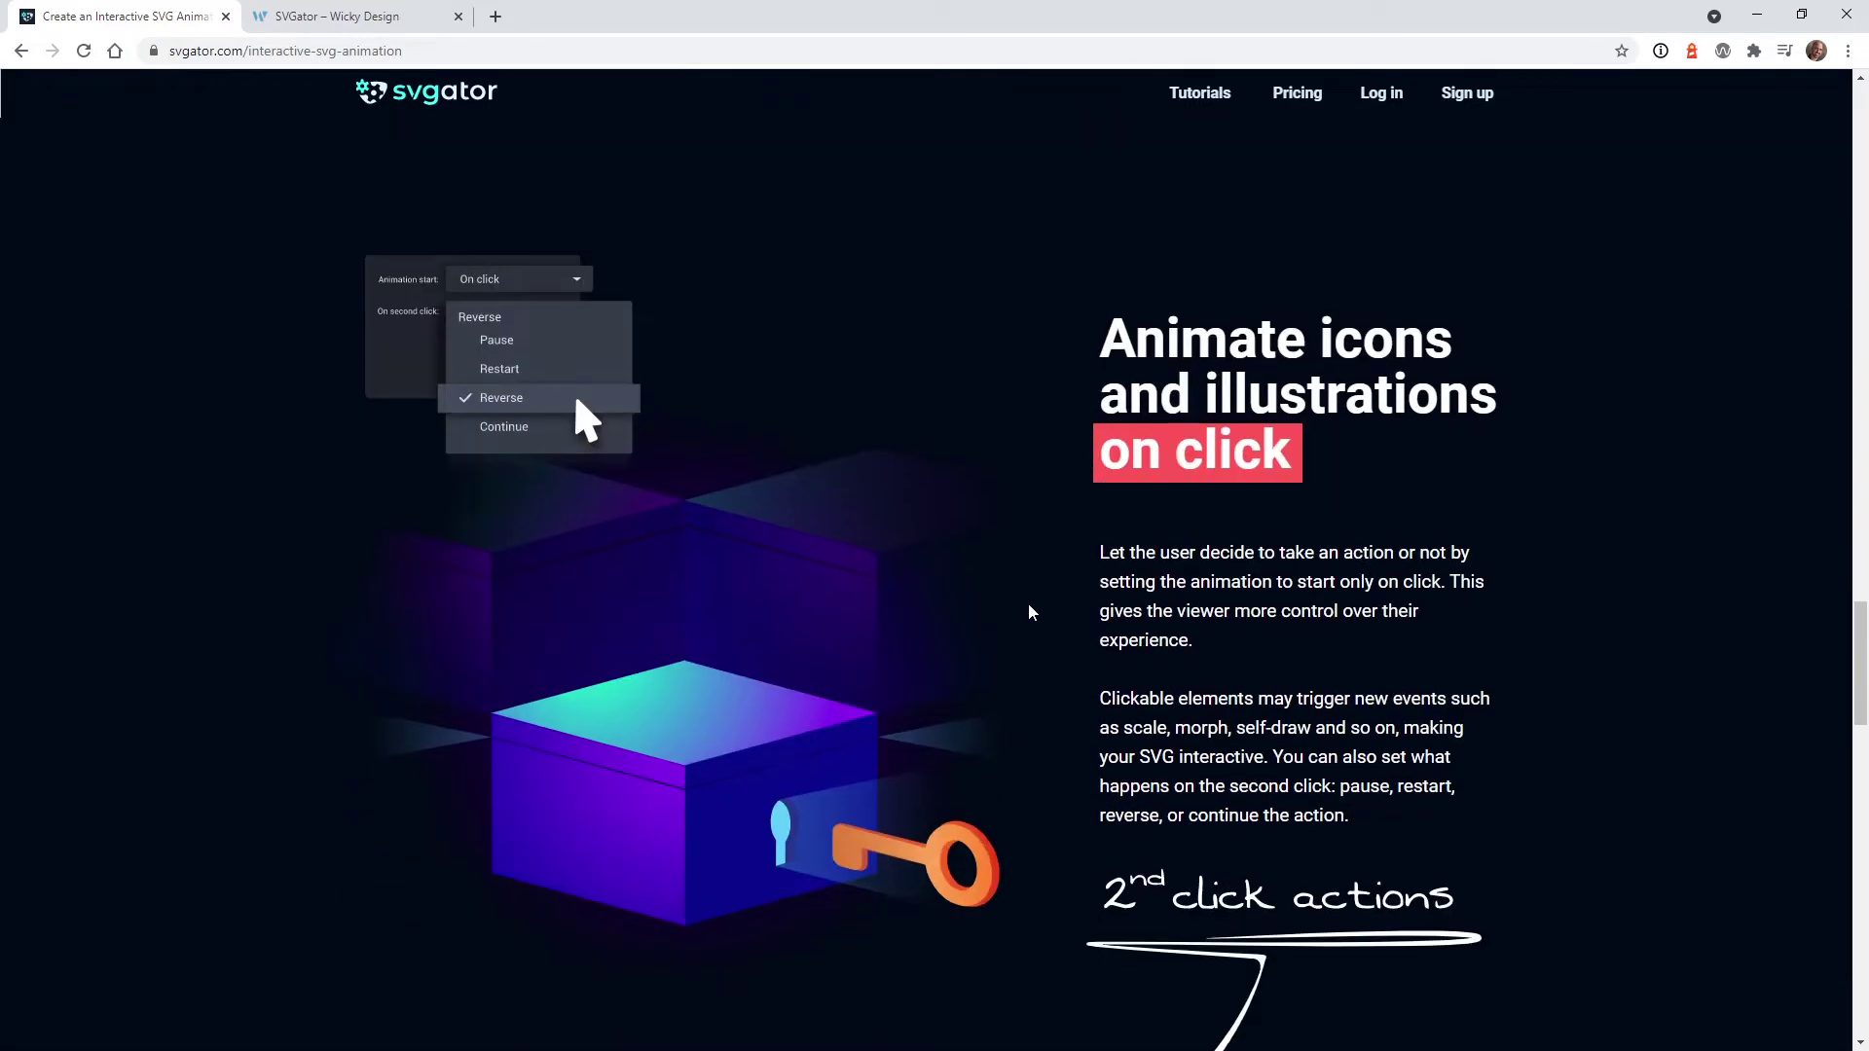
# Play, reverse and replay the key-and-box on-click demo, then scroll through the 2nd click actions
pyautogui.click(915, 865)
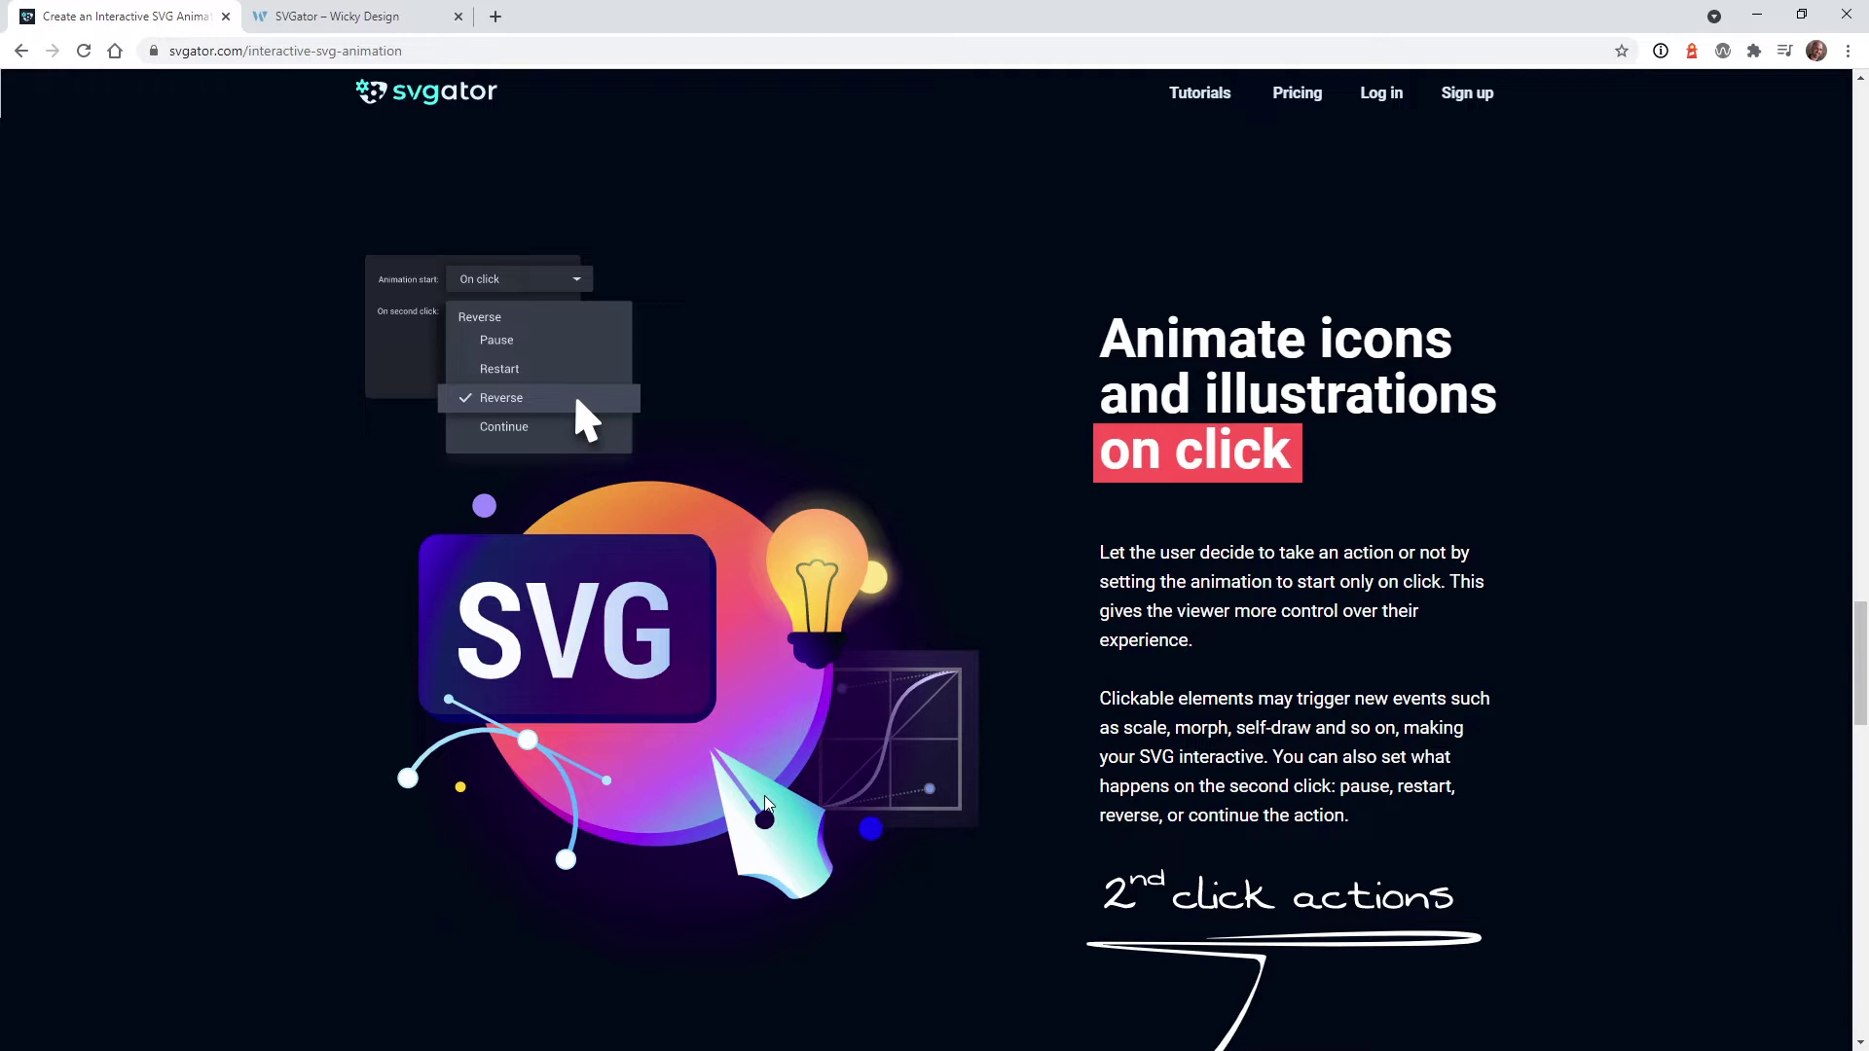
pyautogui.click(828, 816)
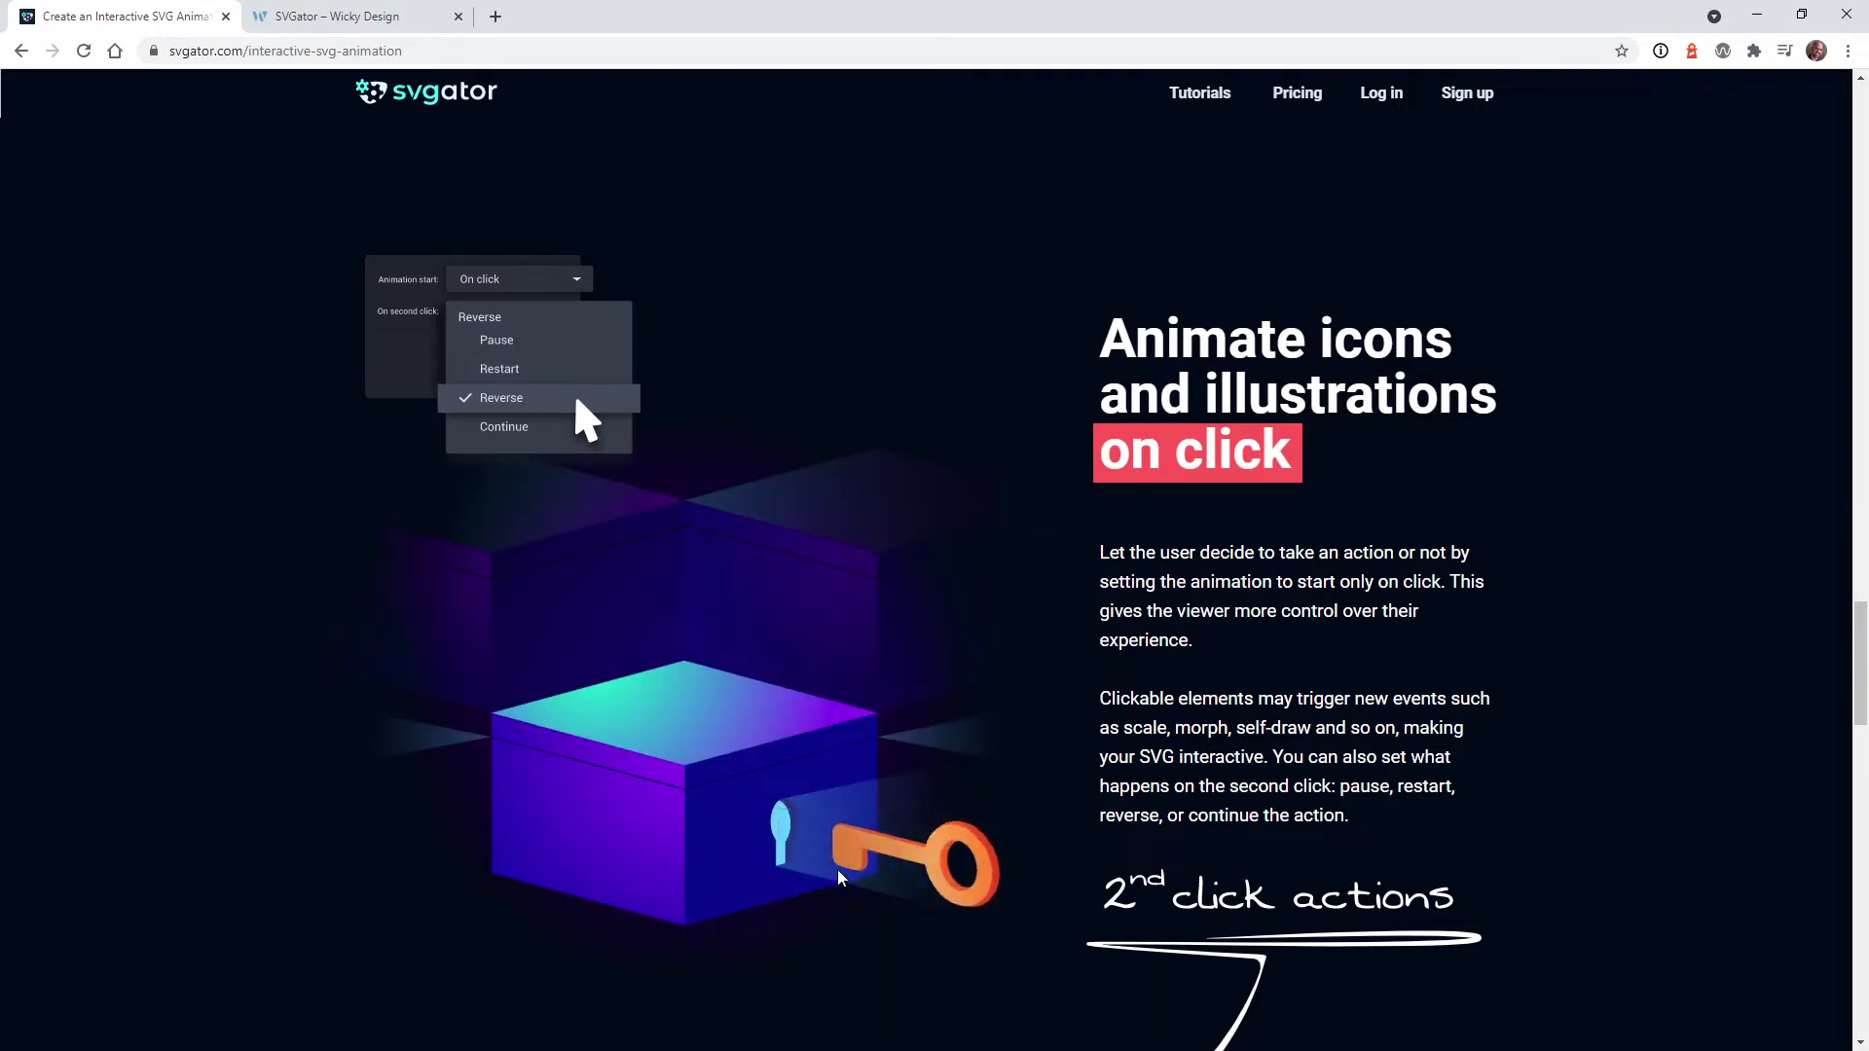
pyautogui.click(897, 874)
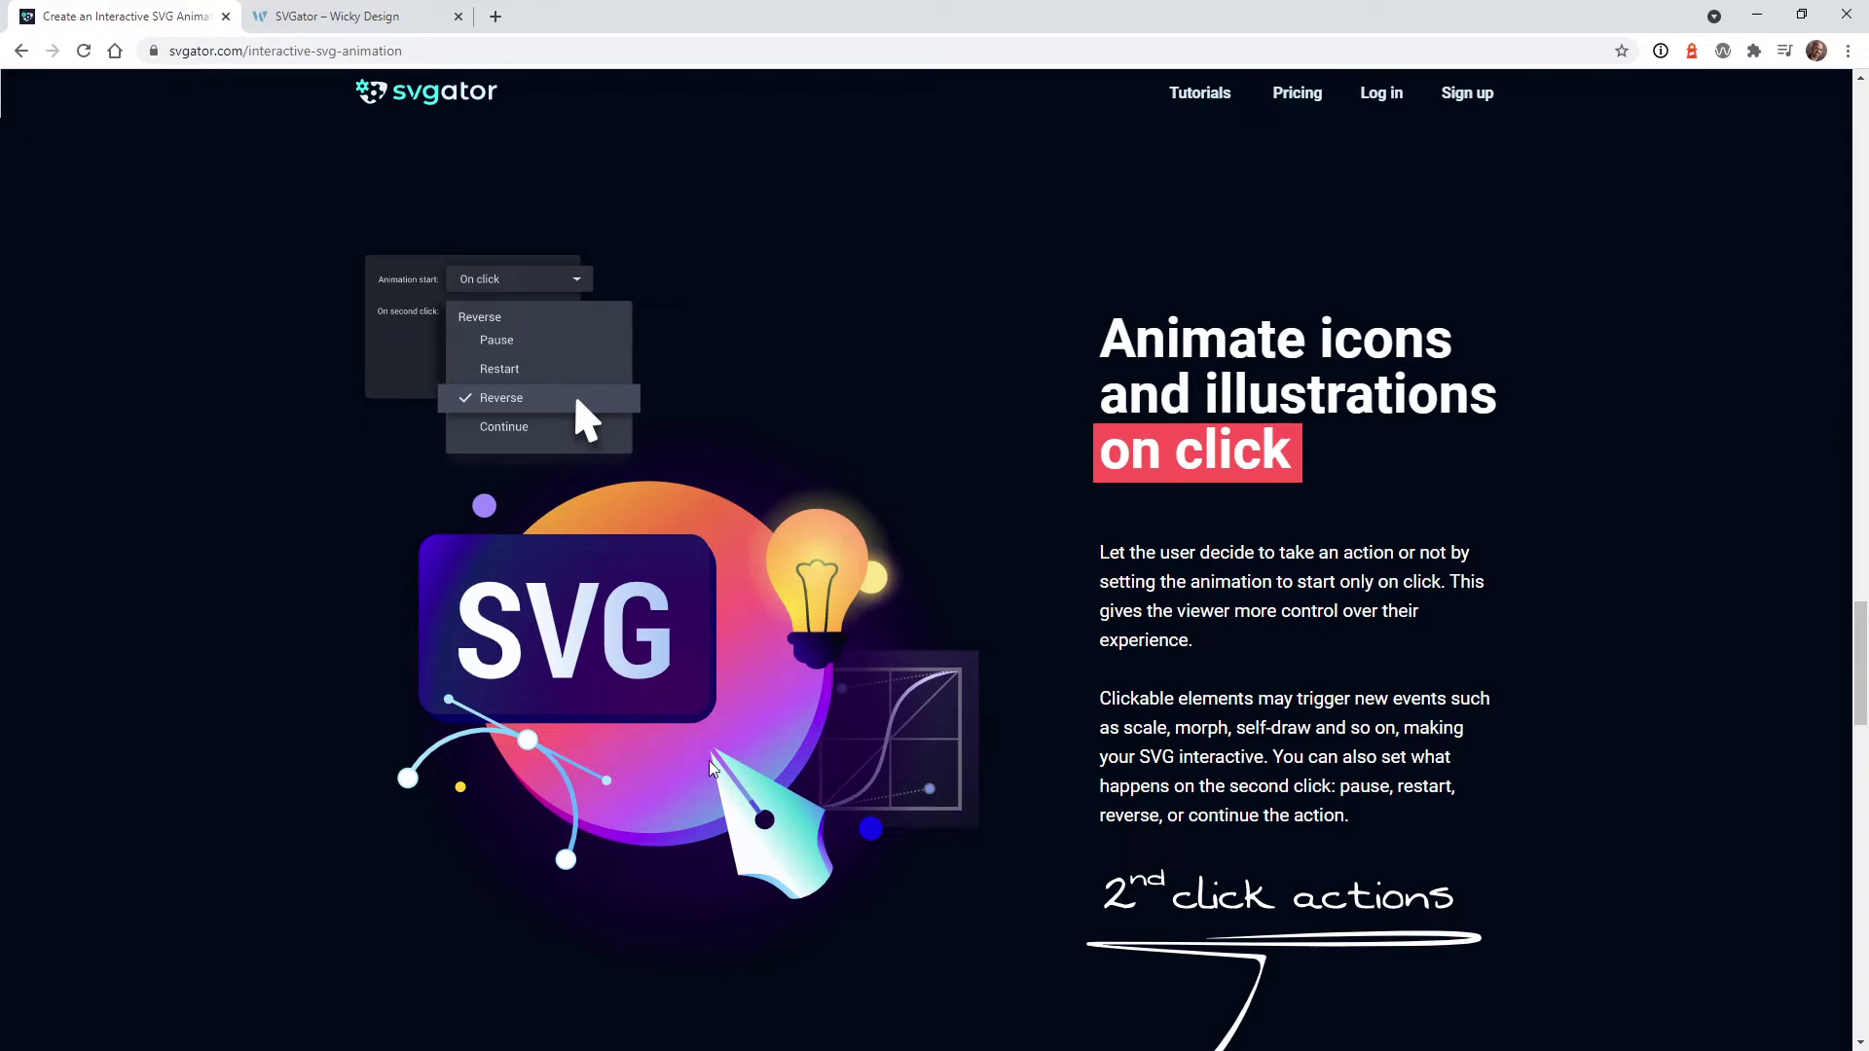
pyautogui.scroll(-1, 720, 719)
pyautogui.scroll(-3, 720, 720)
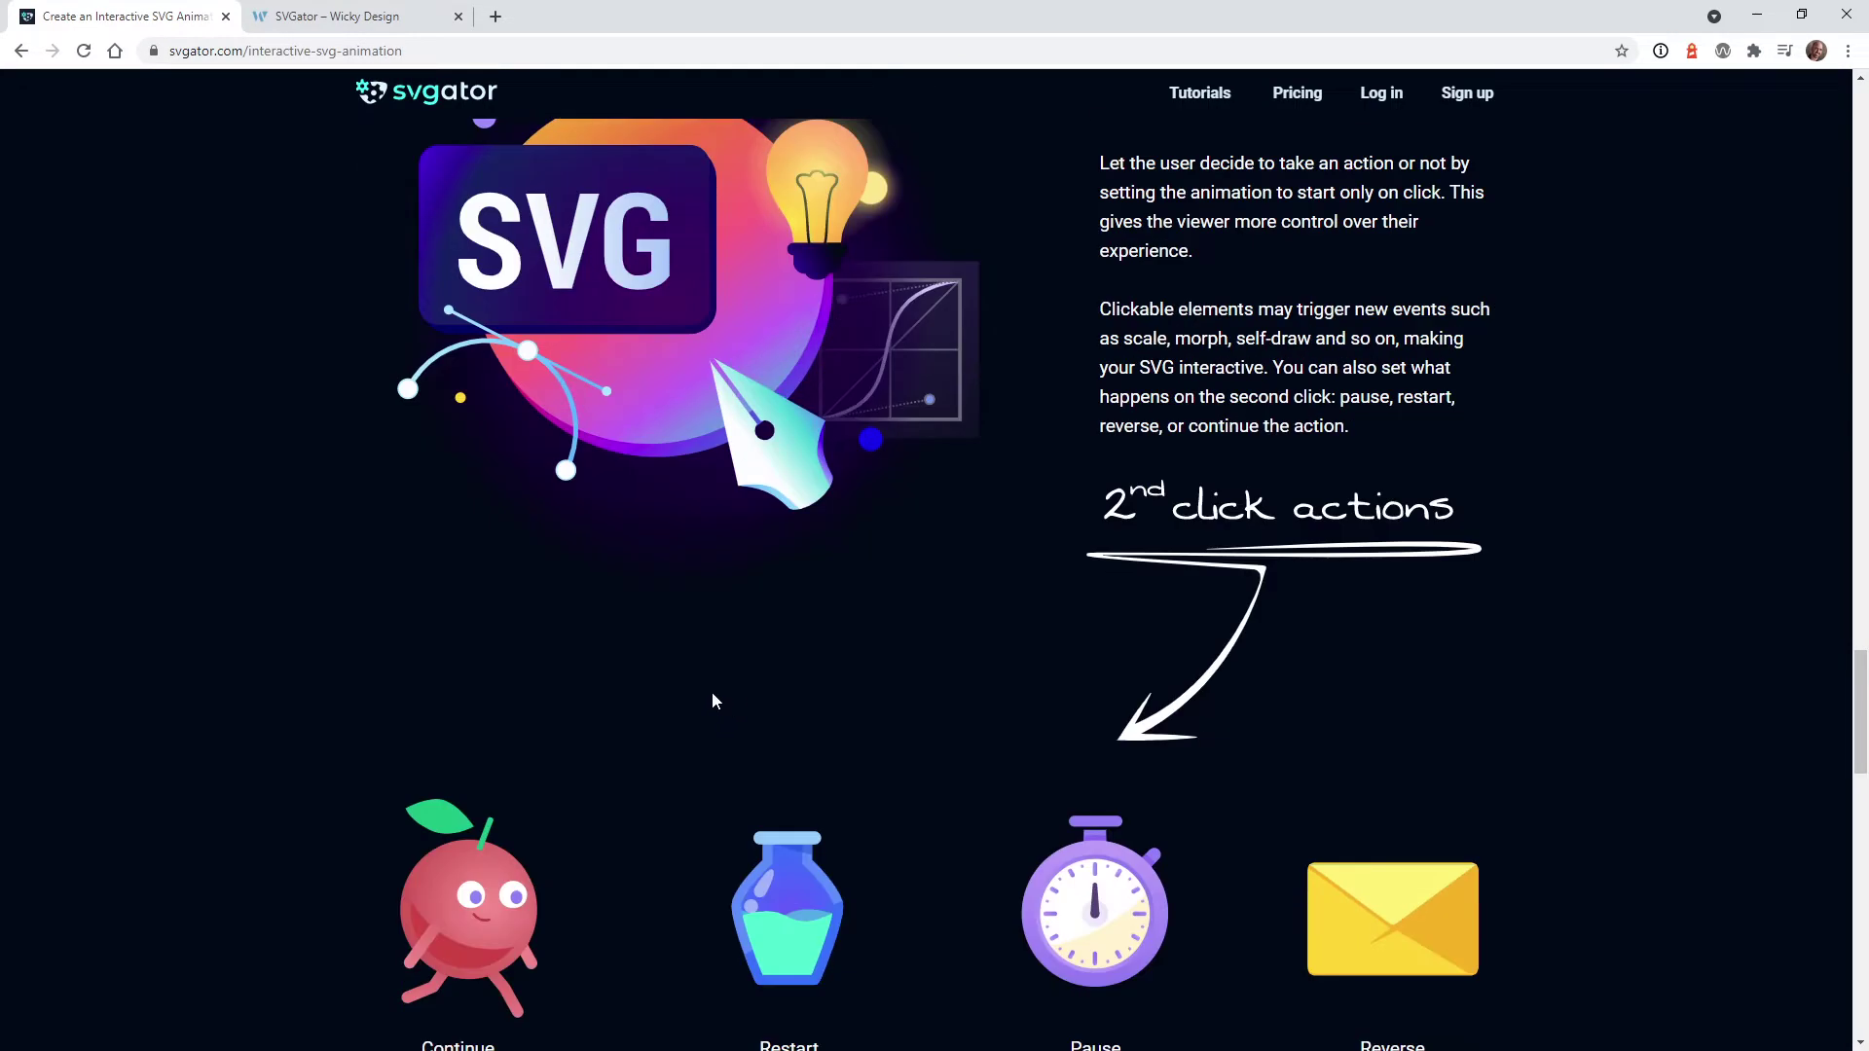
pyautogui.scroll(-2, 550, 925)
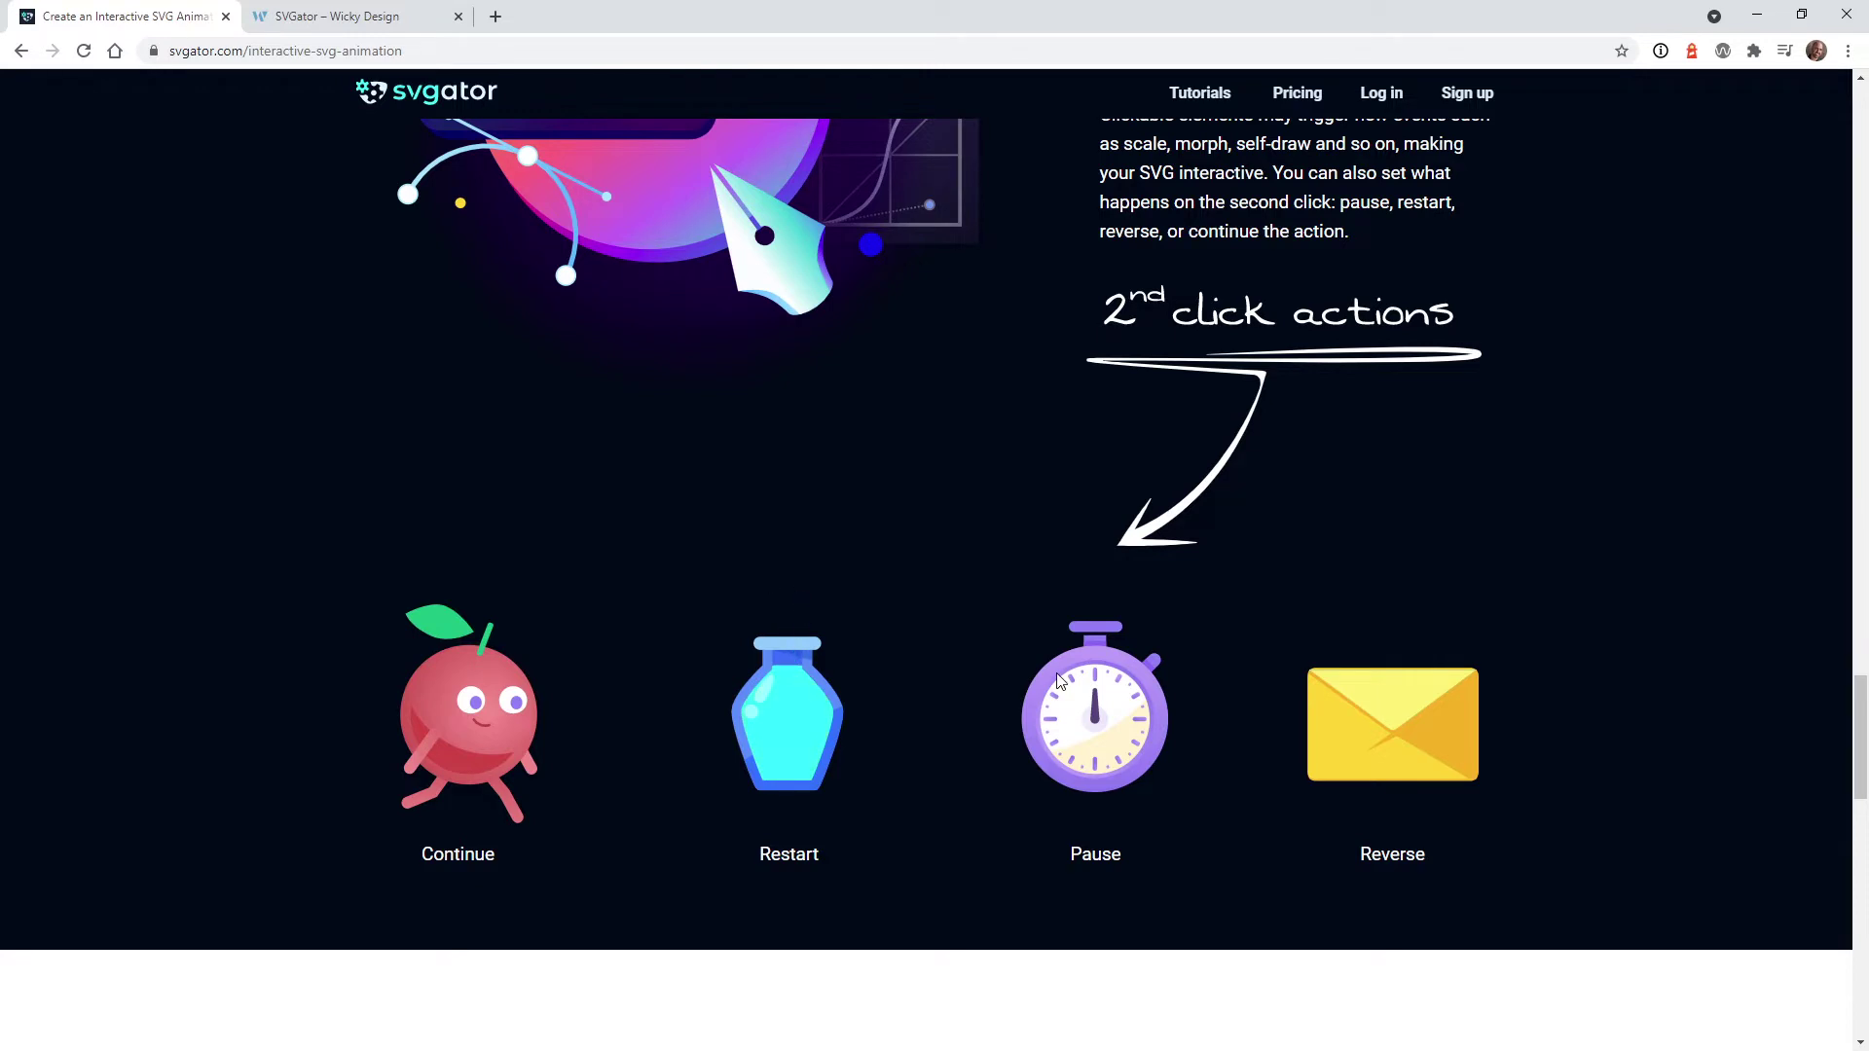
pyautogui.scroll(20, 1071, 680)
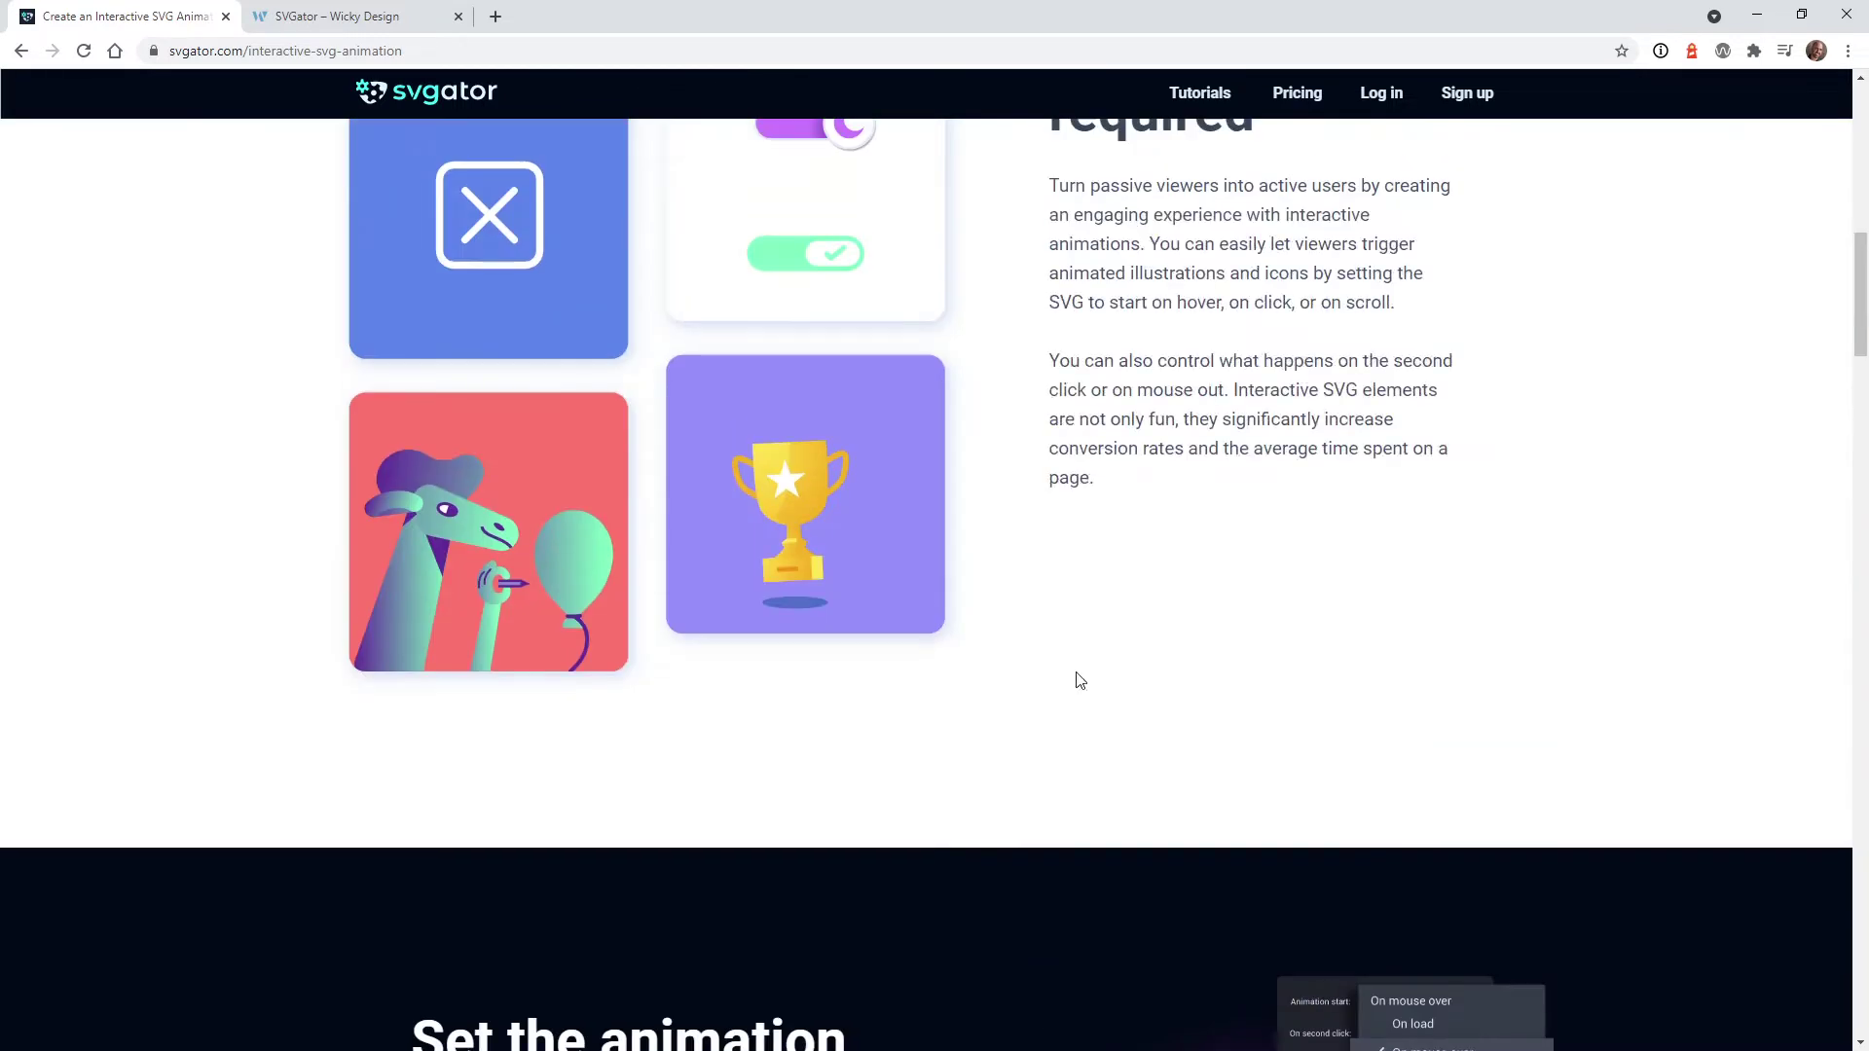
# Open SVGator Pricing and review the Free $0, Lite $7/mo and Pro $12/mo plans
pyautogui.click(1294, 98)
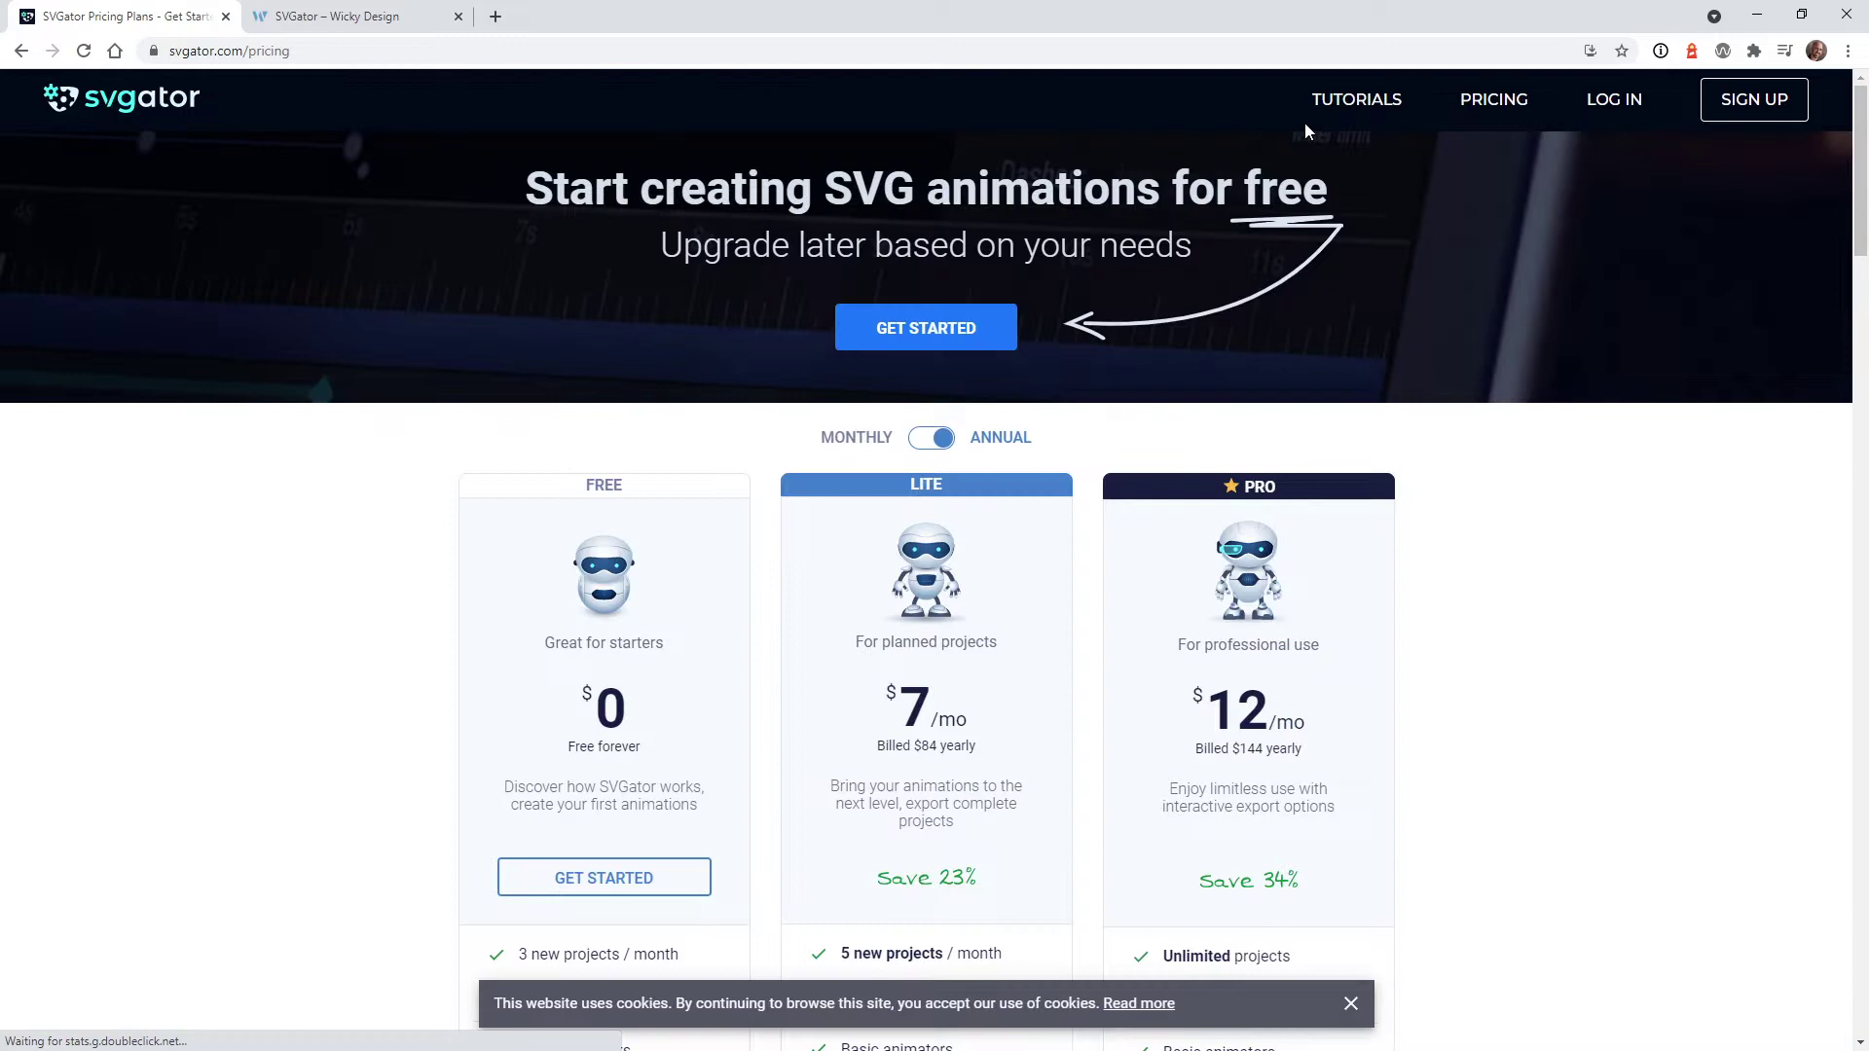
pyautogui.scroll(-2, 353, 674)
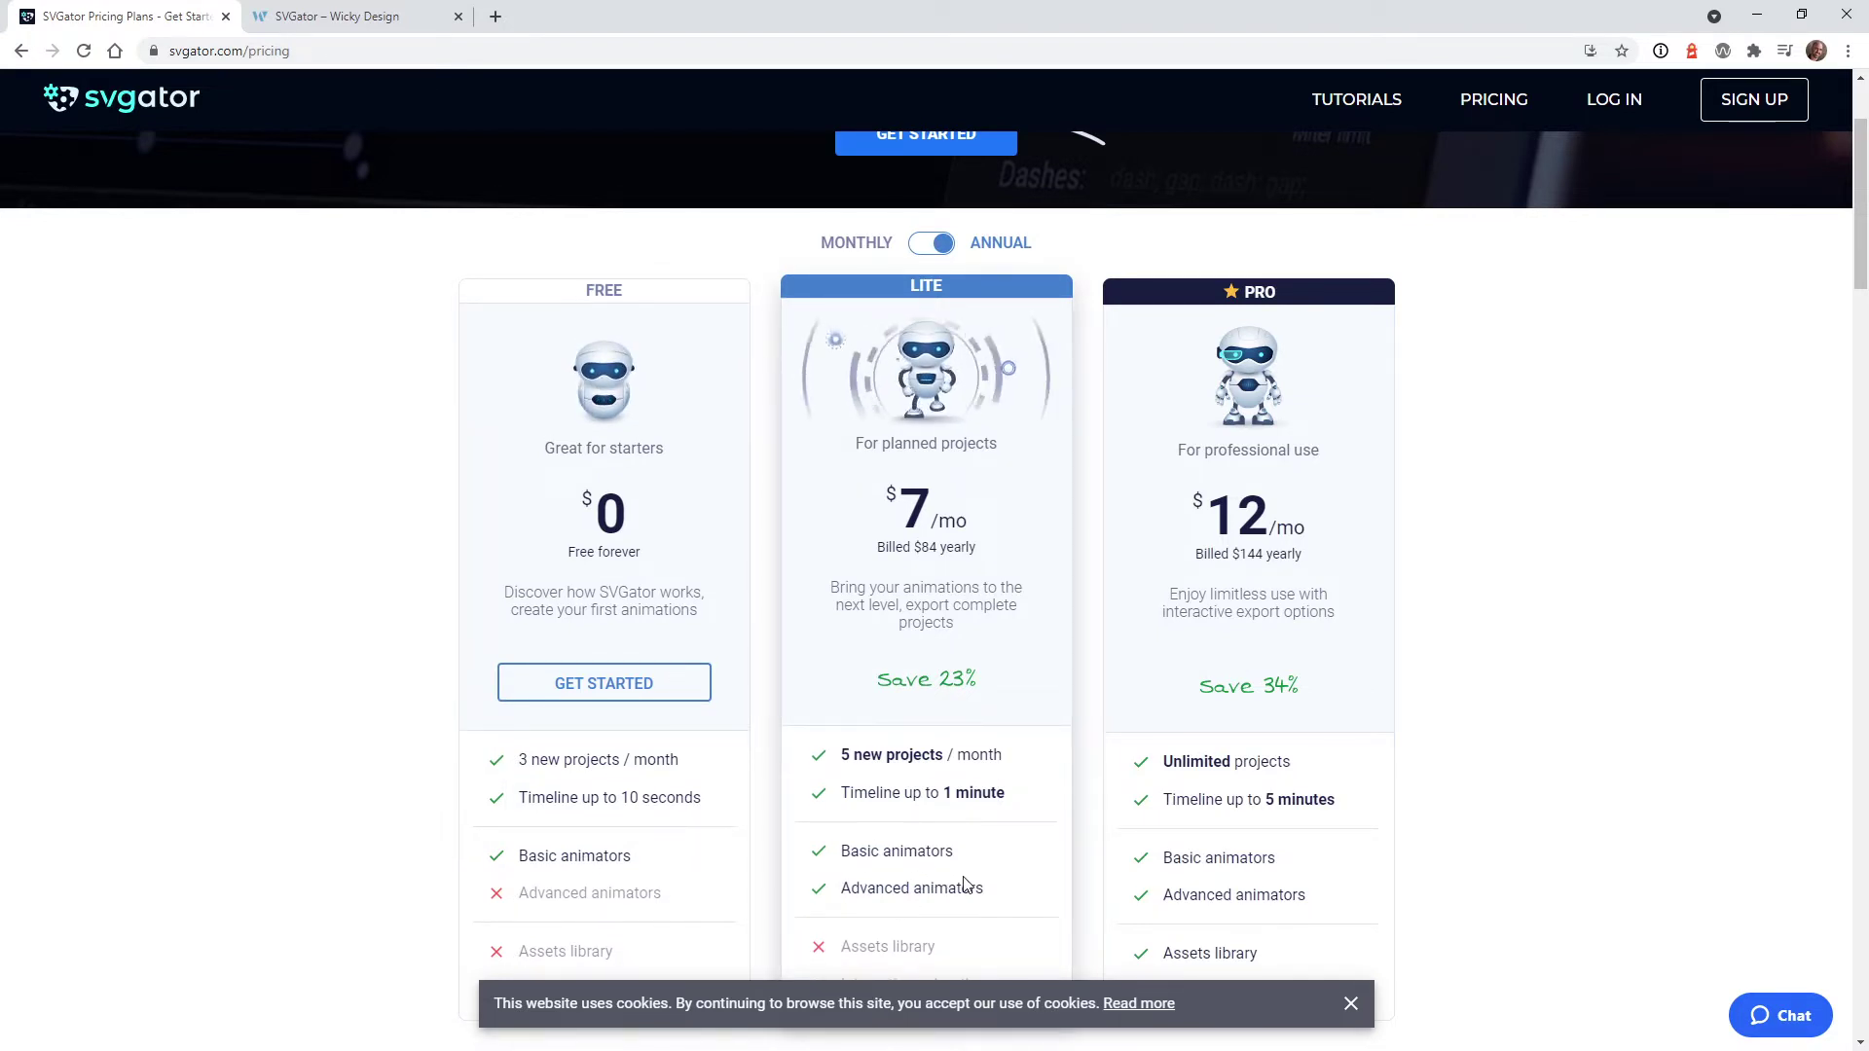
pyautogui.scroll(-5, 916, 883)
pyautogui.scroll(5, 939, 662)
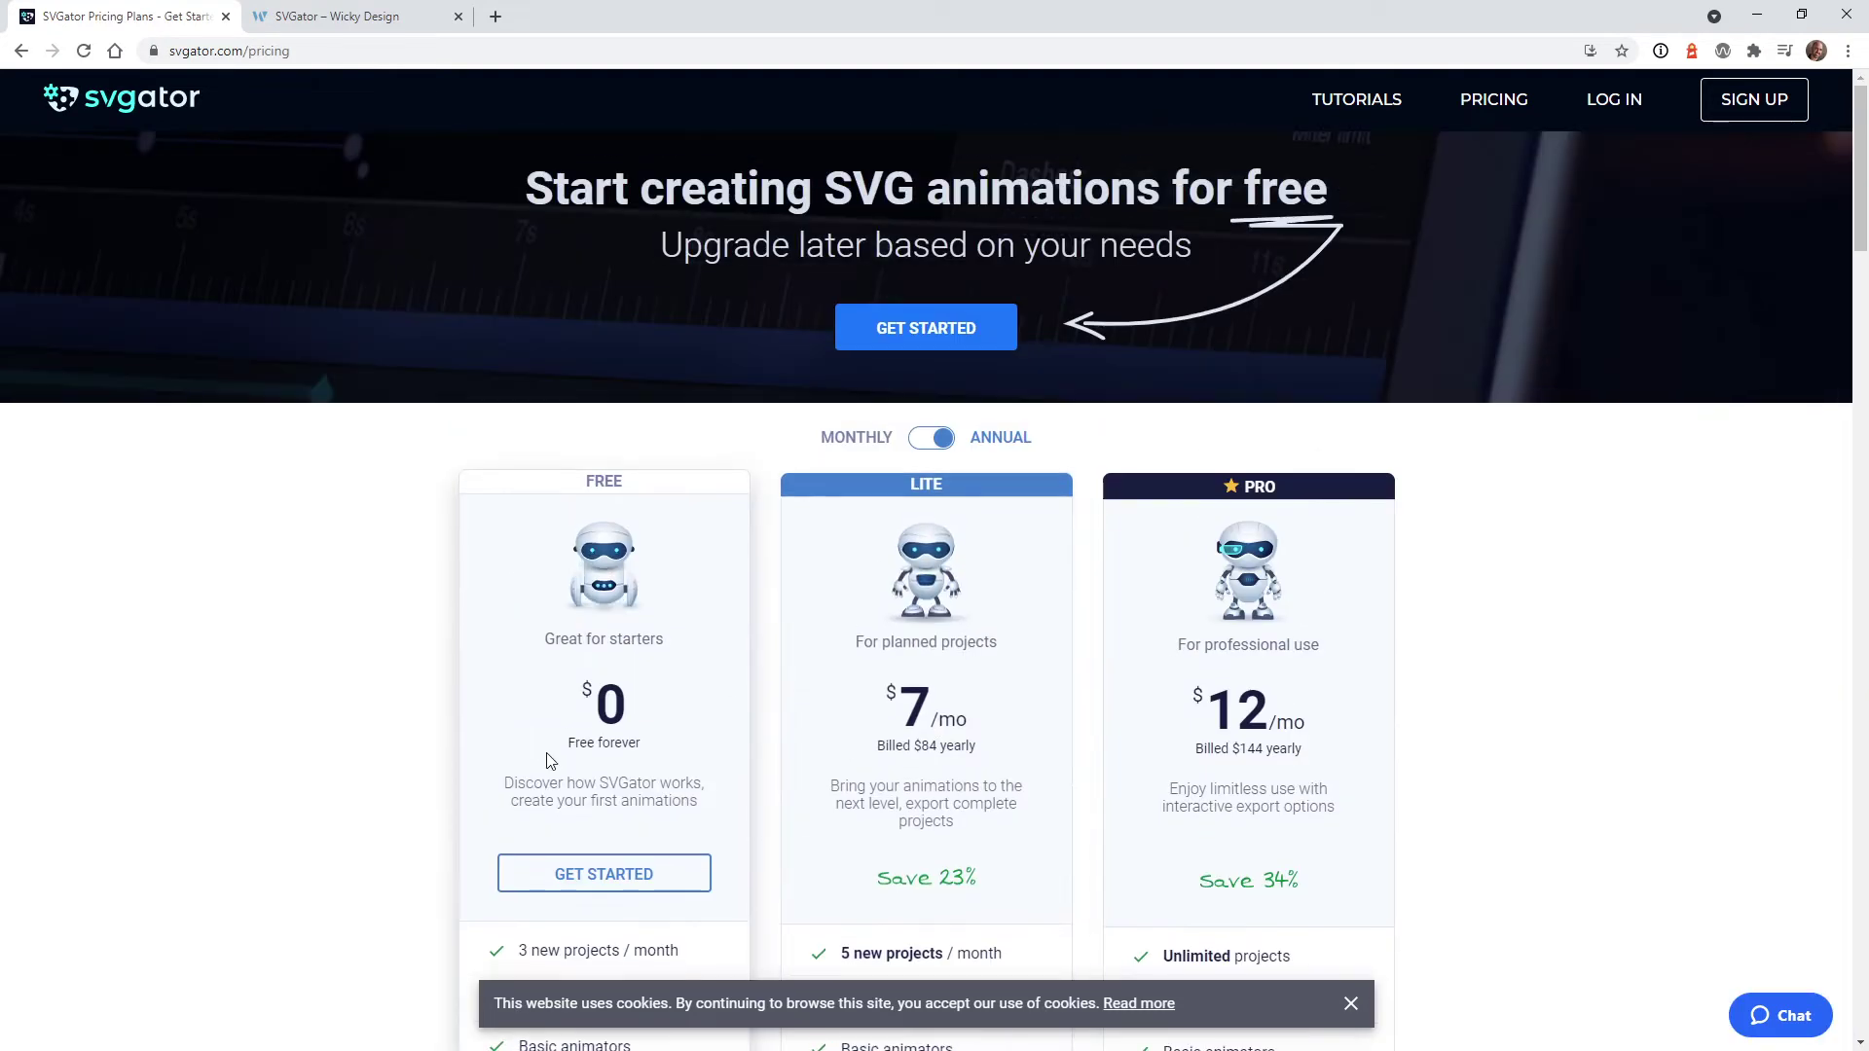
pyautogui.scroll(-3, 596, 717)
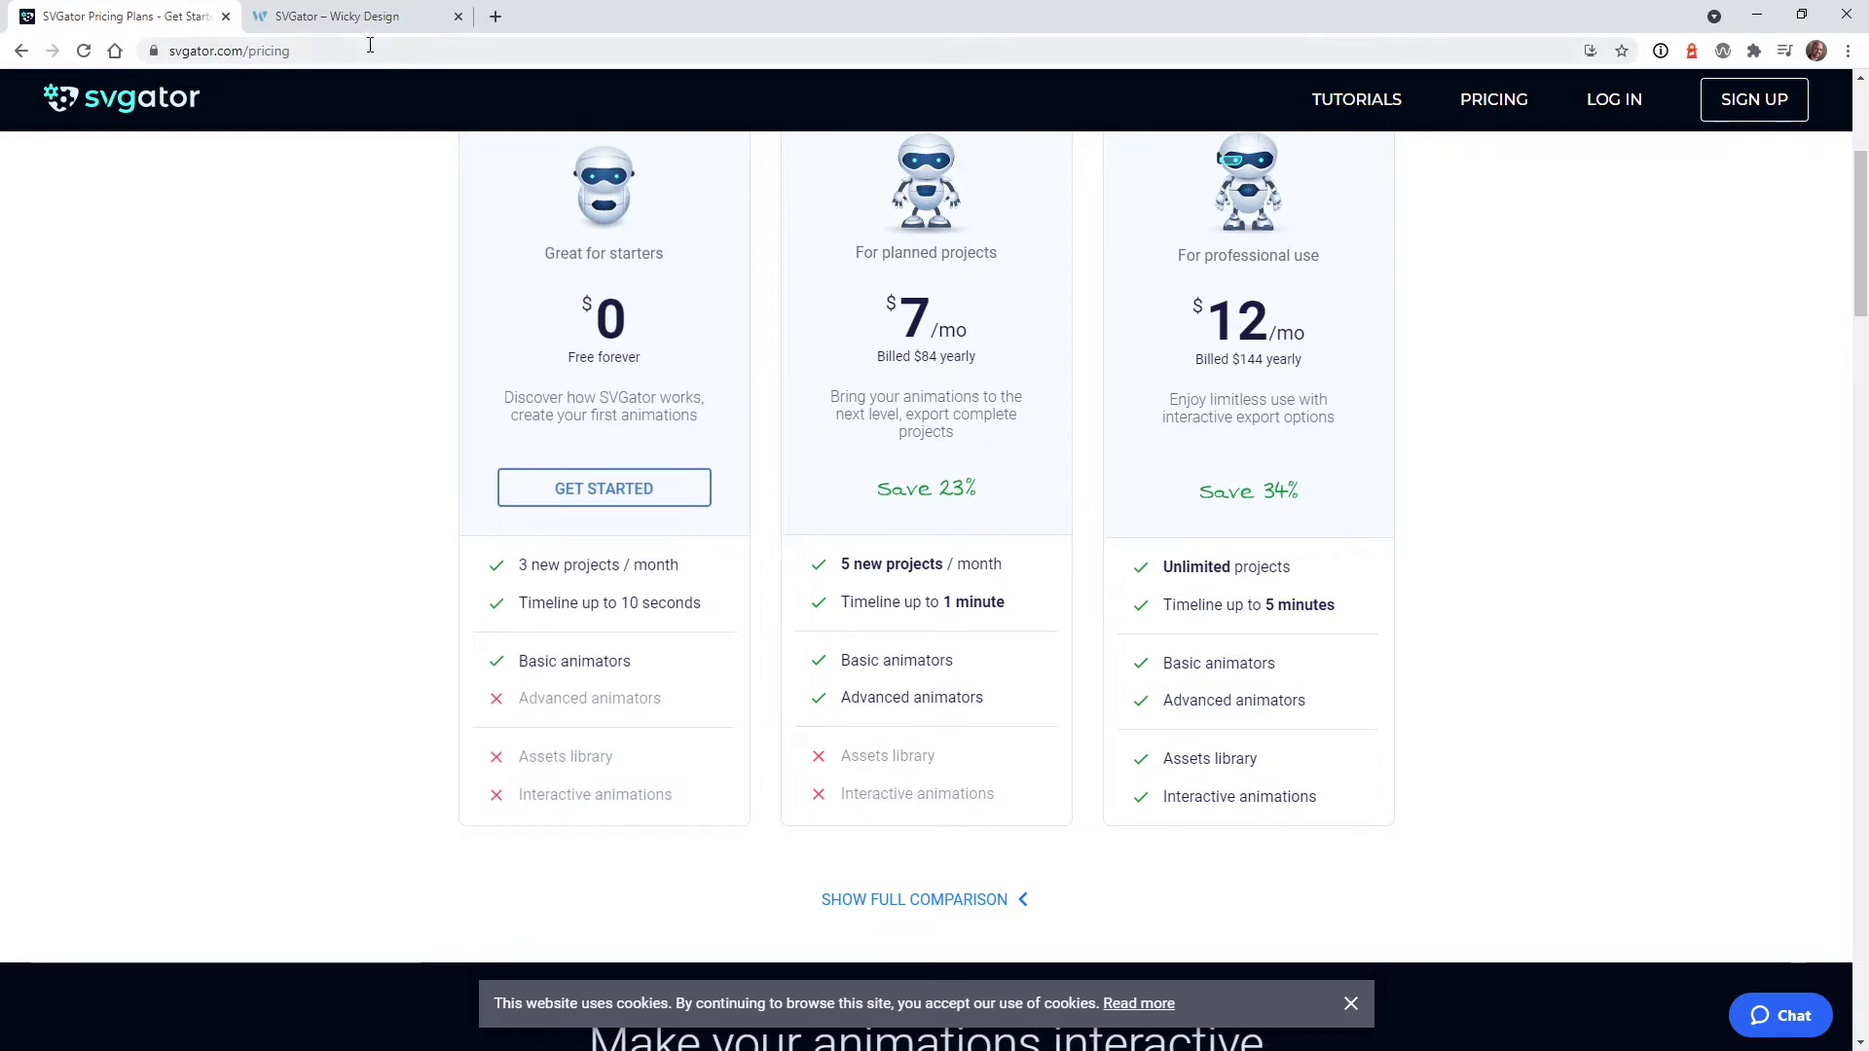
# Switch back to the Wicky Design page with Ctrl+Tab
pyautogui.hotkey('ctrl', 'Tab')
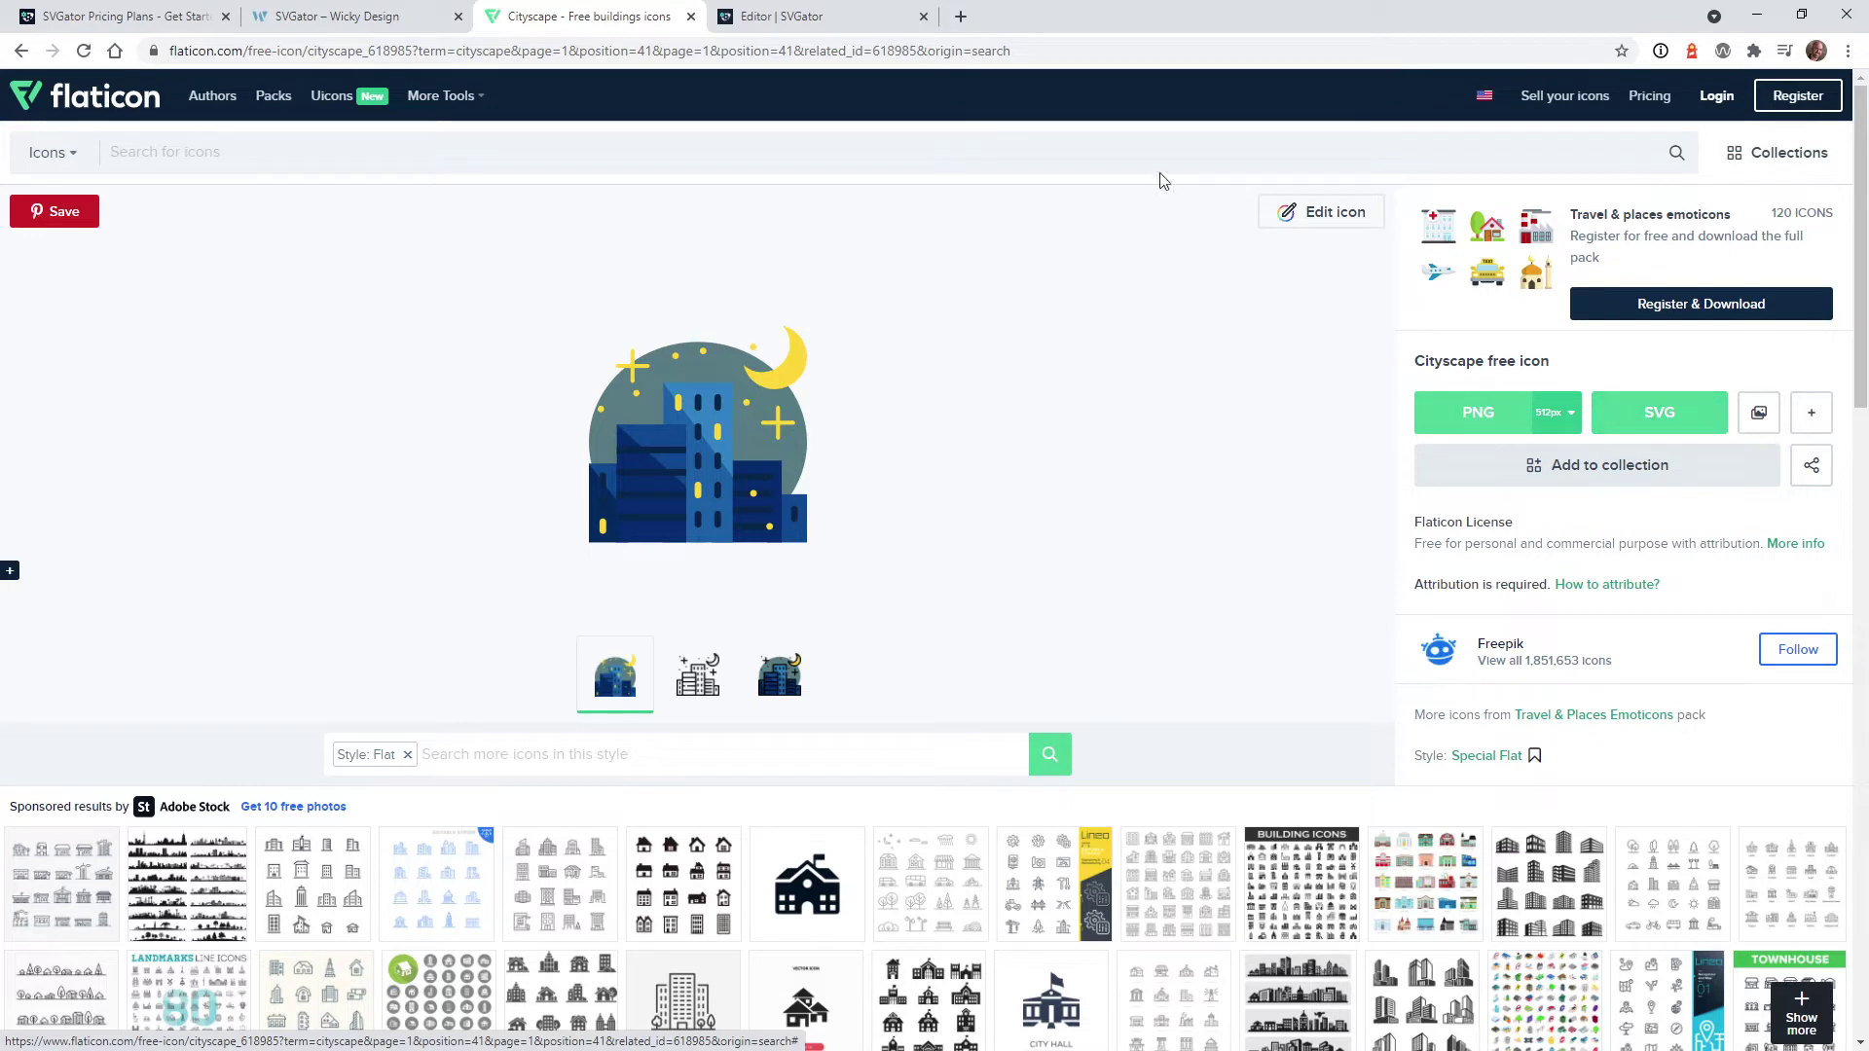
# Bring up the cityscape project in the editor, close the New Project dialog, and zoom to about 107%
pyautogui.click(876, 16)
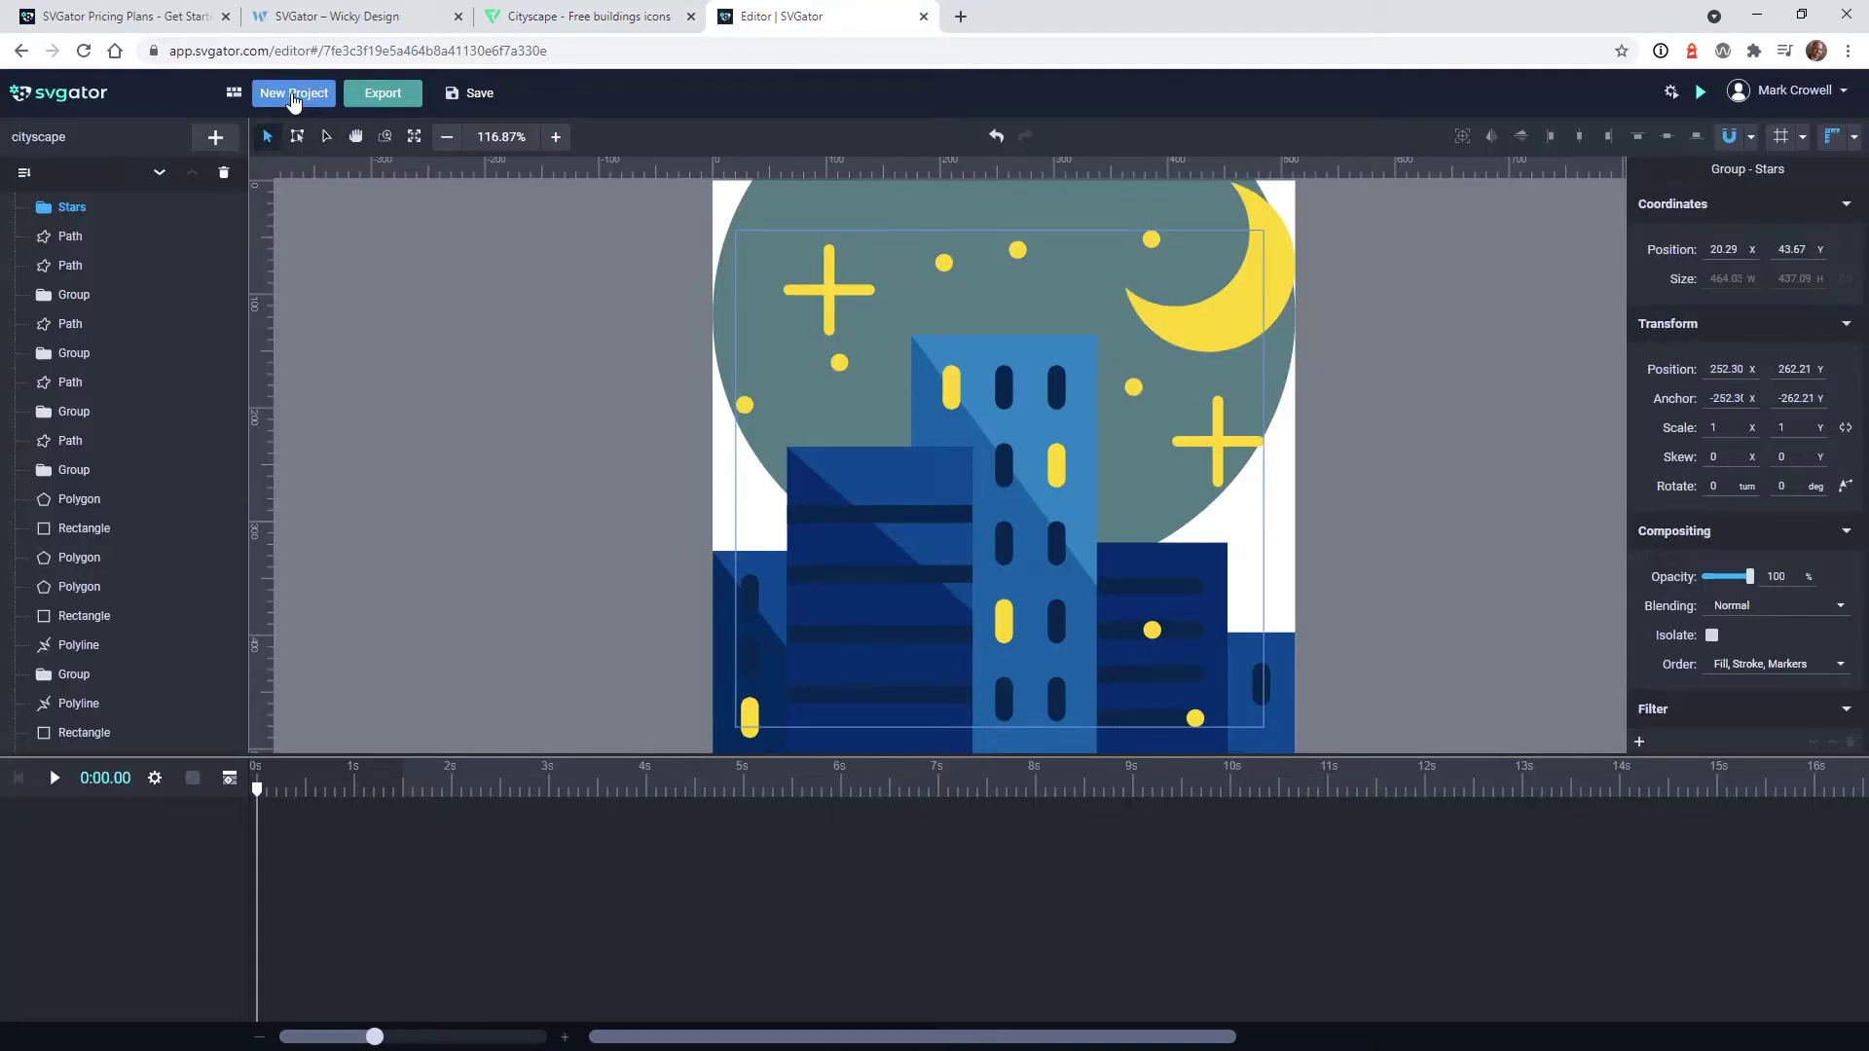
pyautogui.click(292, 97)
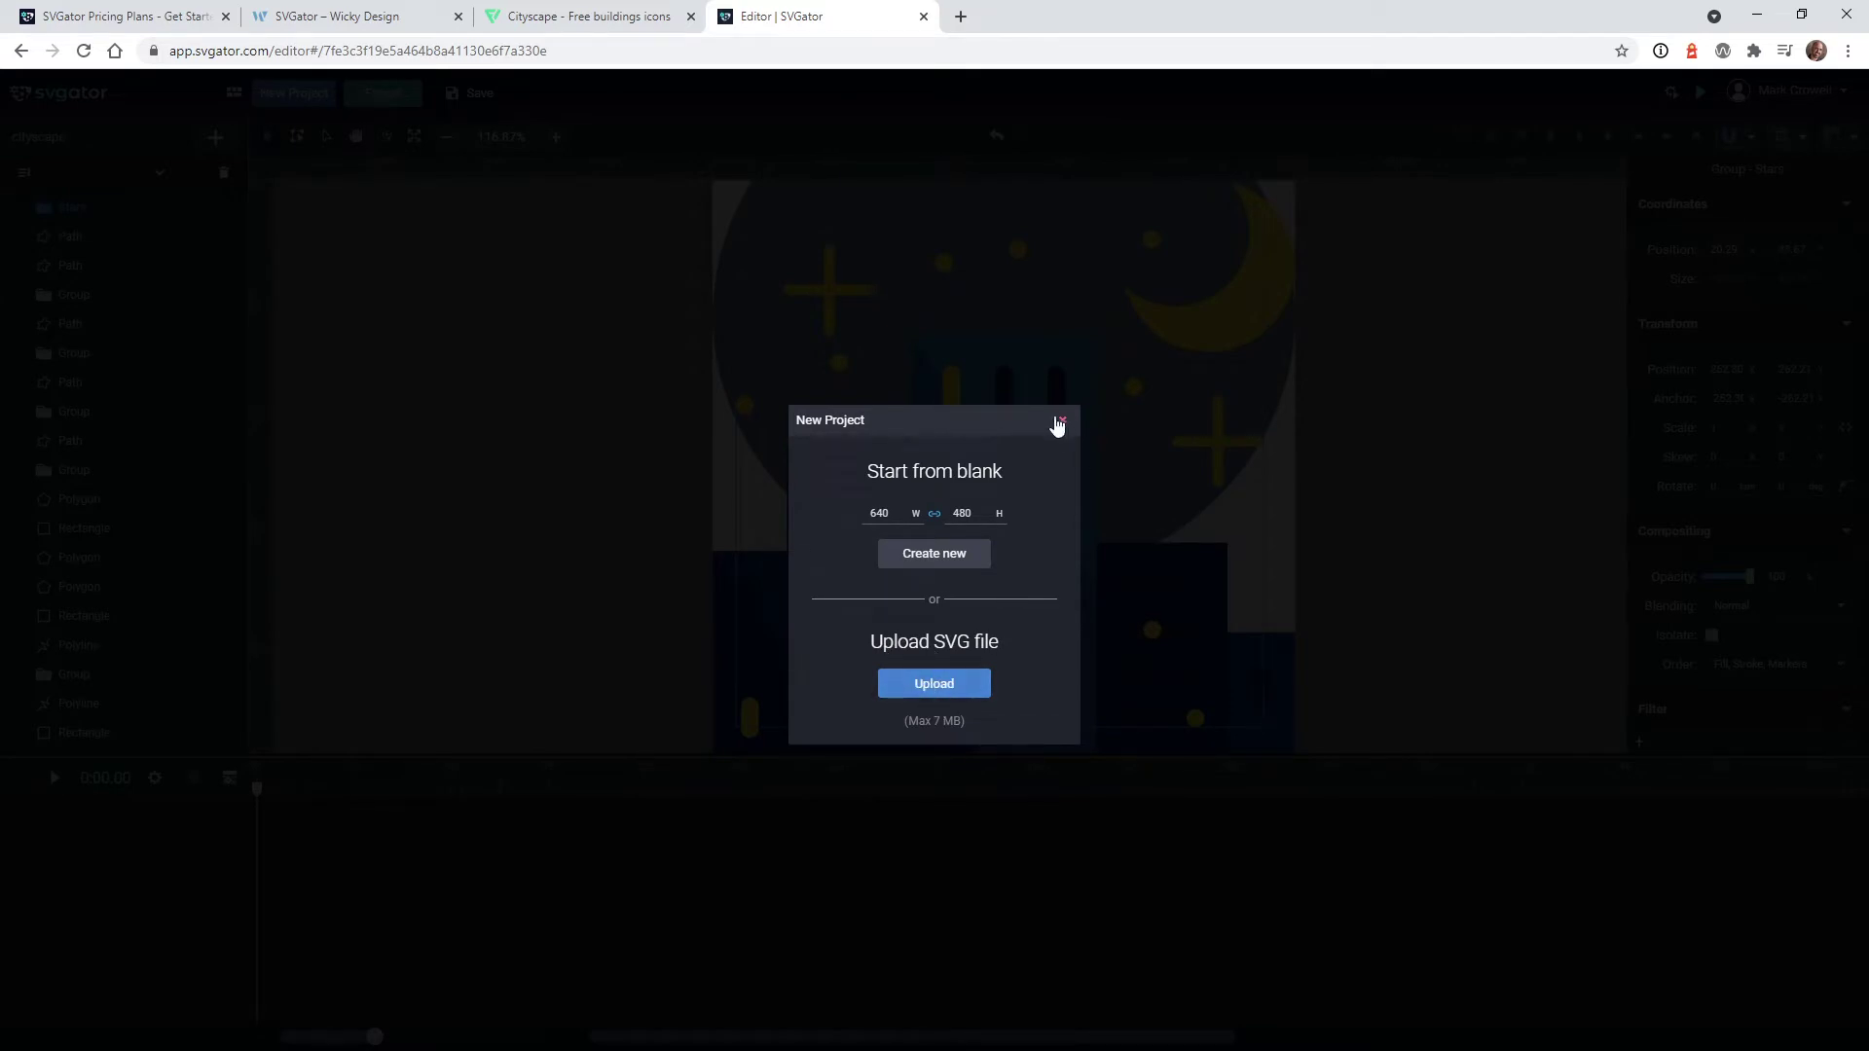
pyautogui.click(1062, 421)
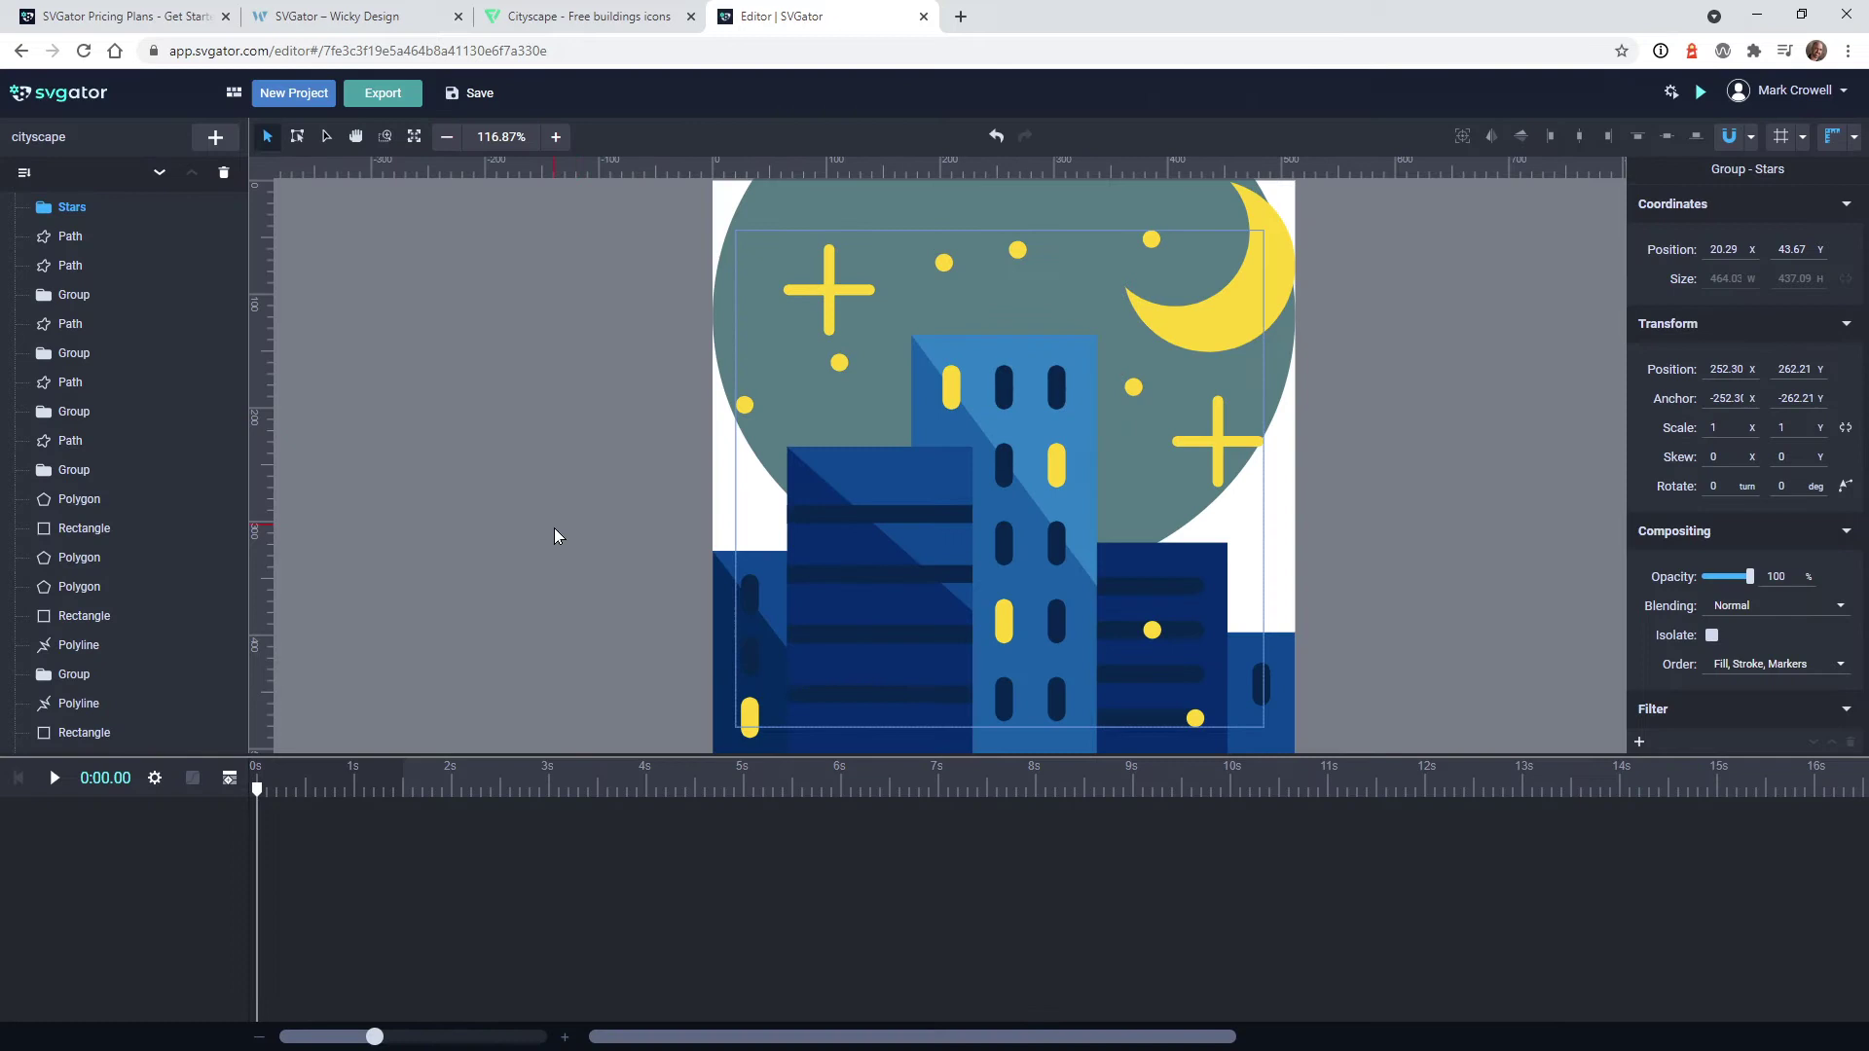
pyautogui.scroll(-1, 555, 528)
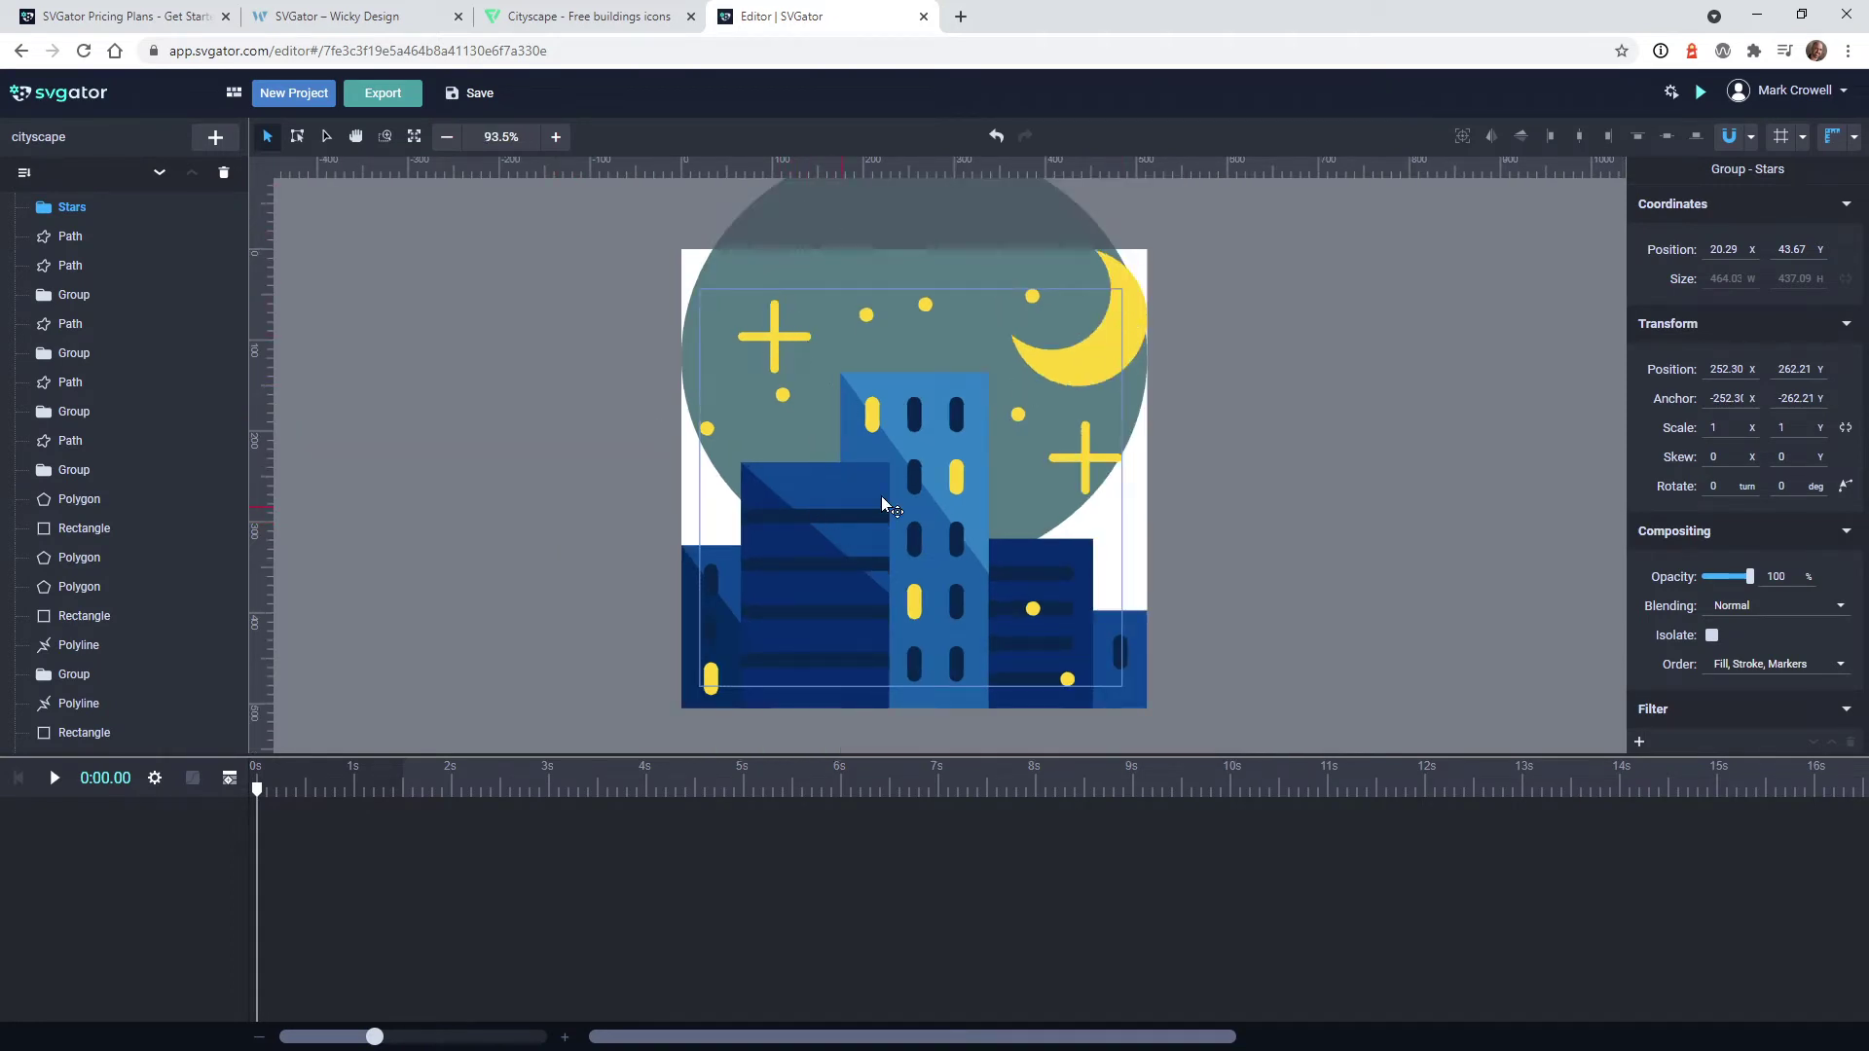
pyautogui.scroll(2, 420, 525)
pyautogui.scroll(-1, 420, 525)
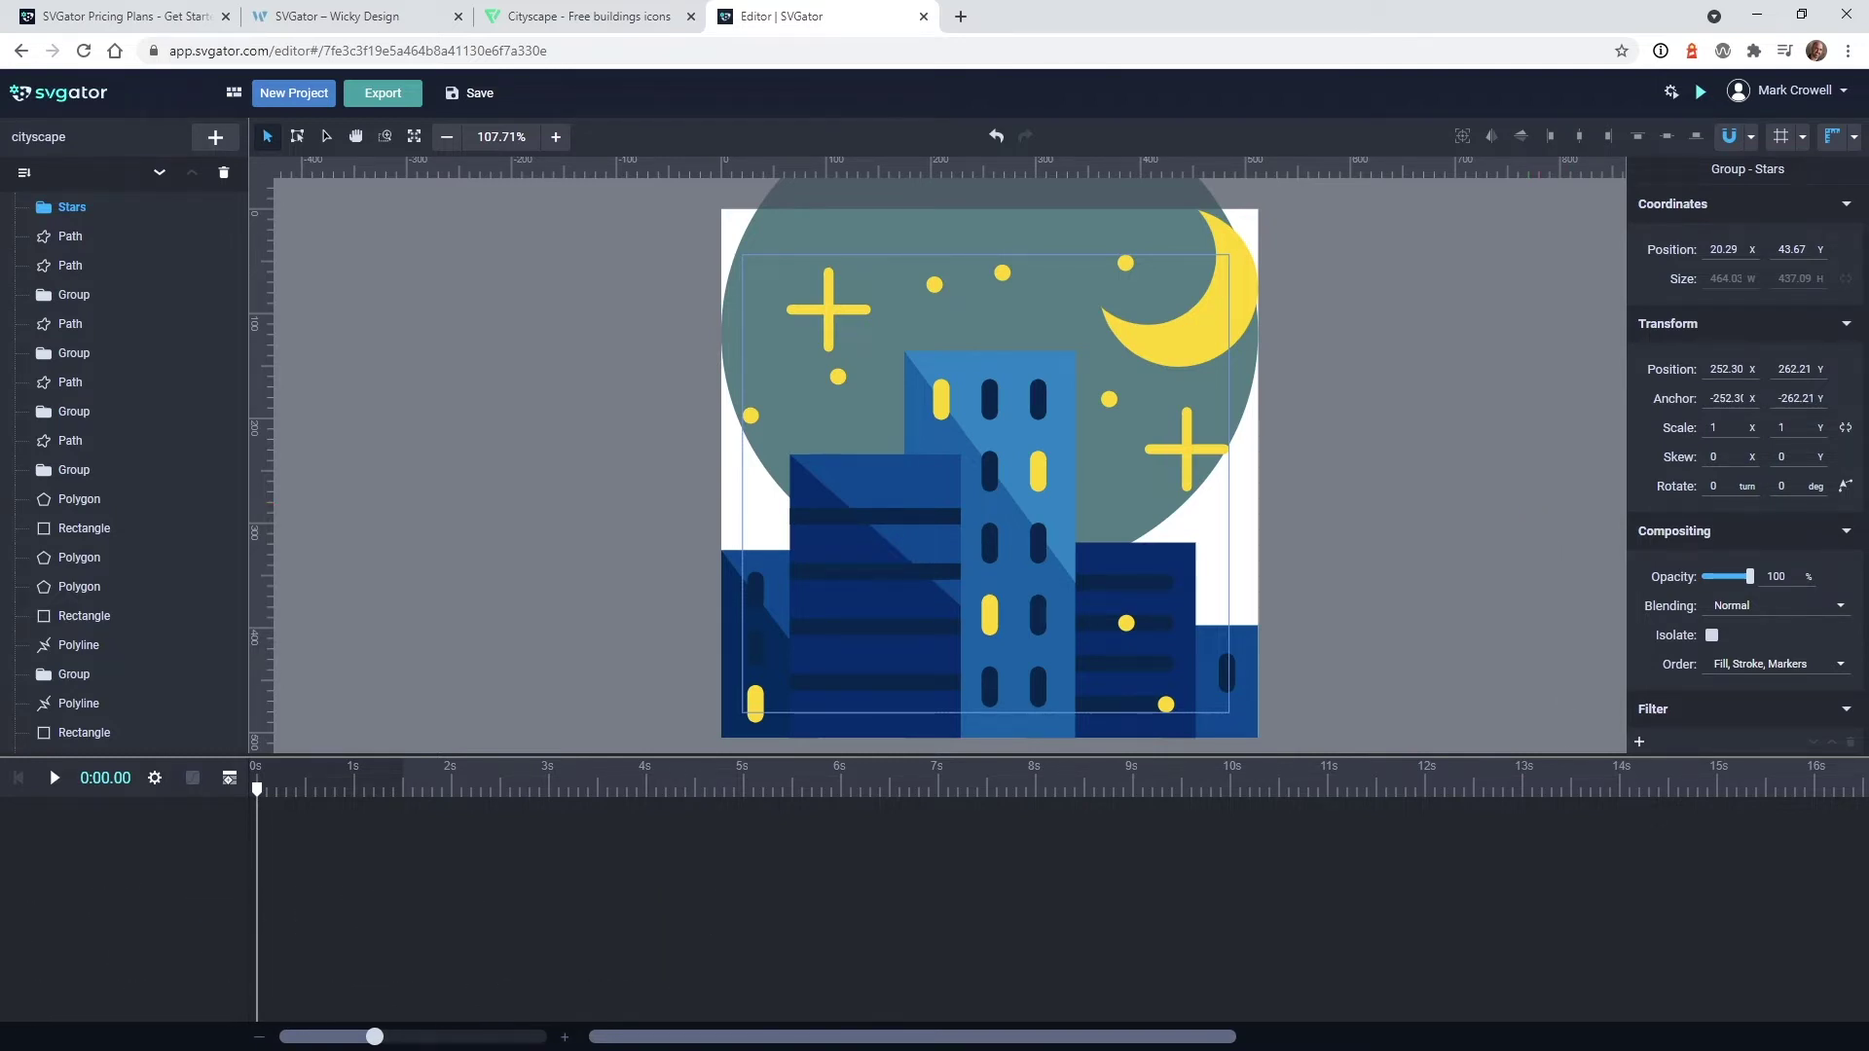
# Select the top Path and Group layers one by one to match them to shapes, including the yellow windows
pyautogui.scroll(1, 183, 453)
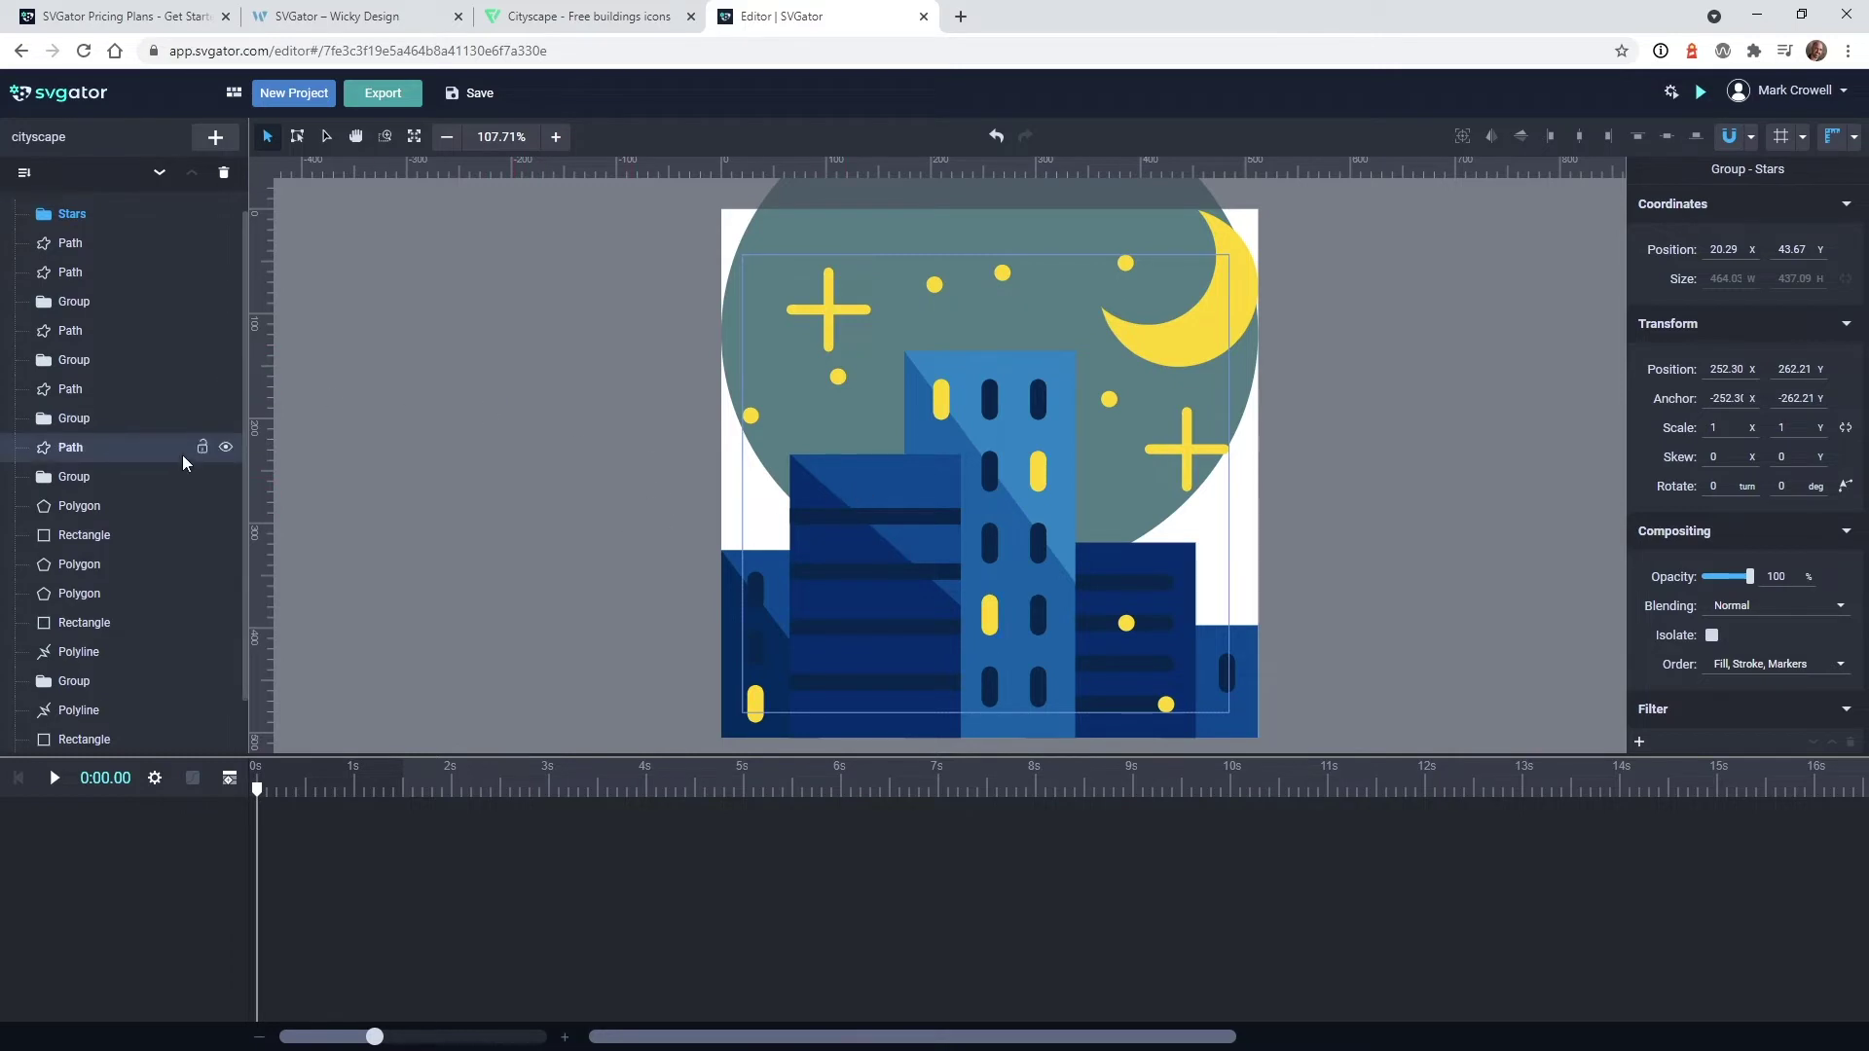
pyautogui.scroll(1, 183, 454)
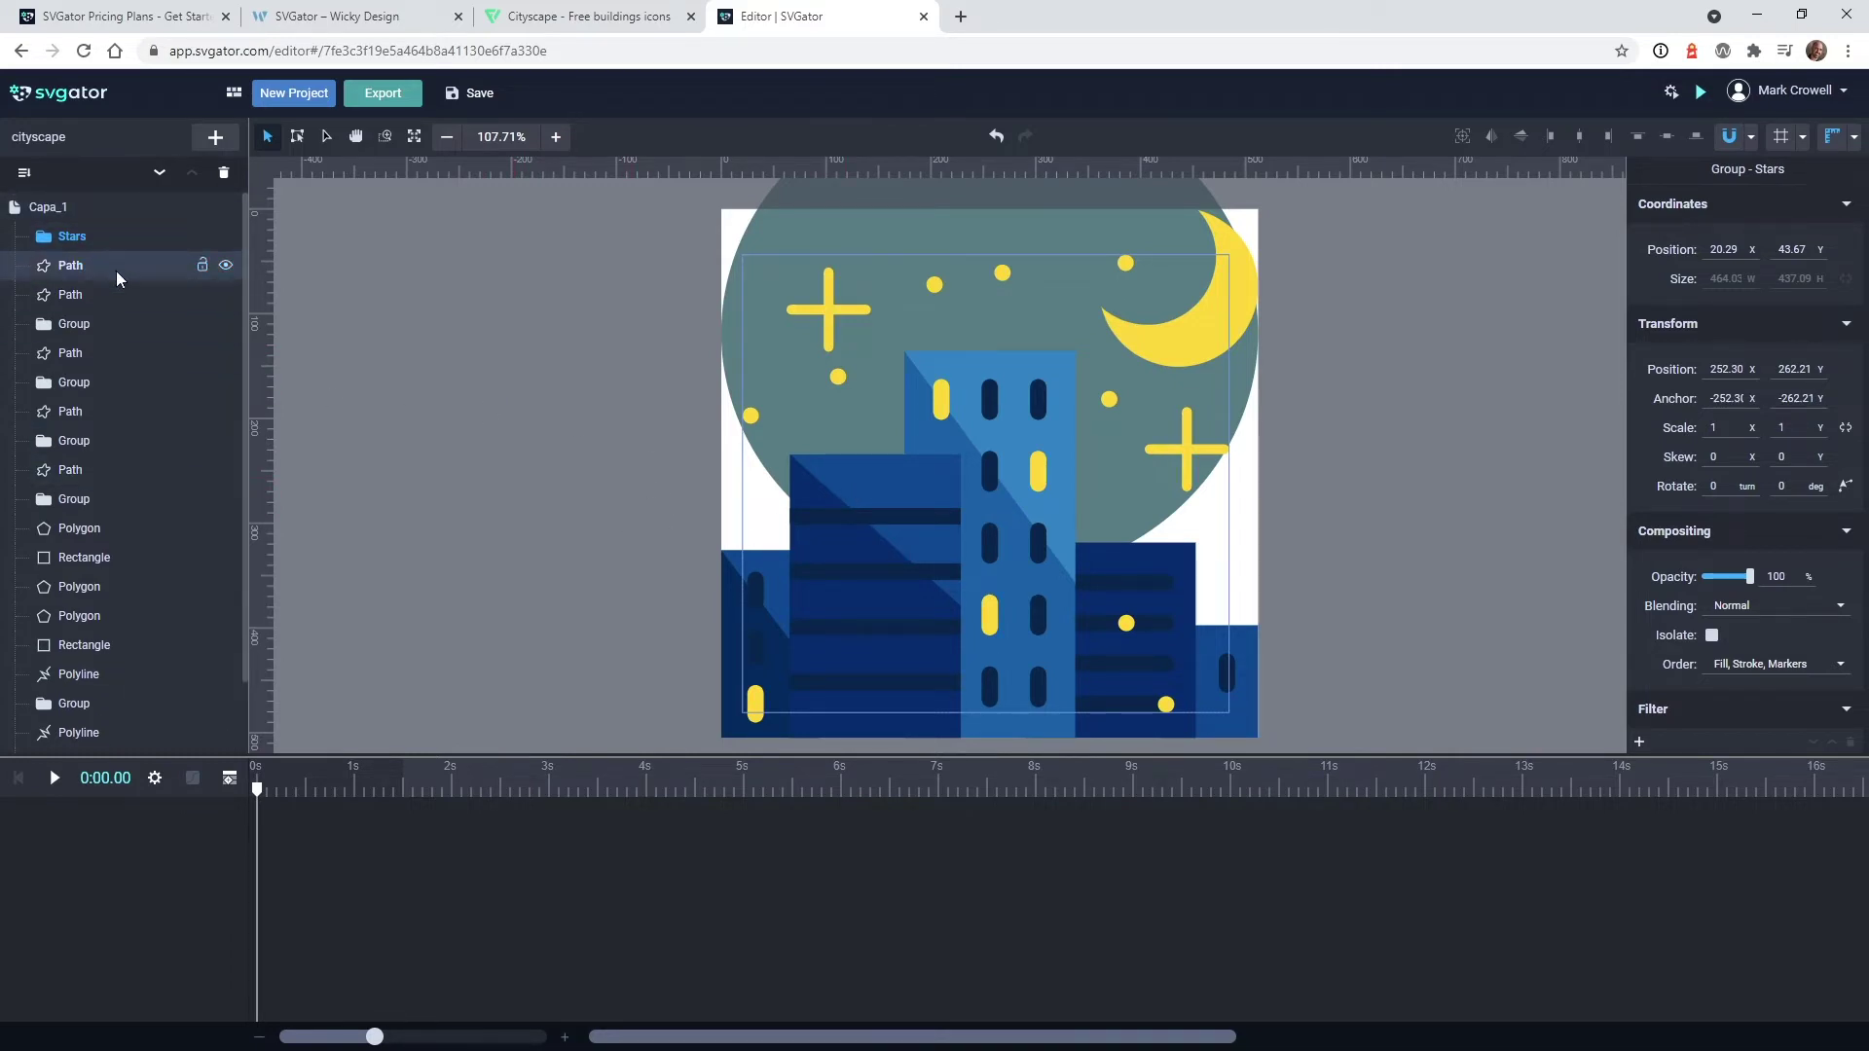
pyautogui.click(116, 272)
pyautogui.click(117, 292)
pyautogui.click(112, 322)
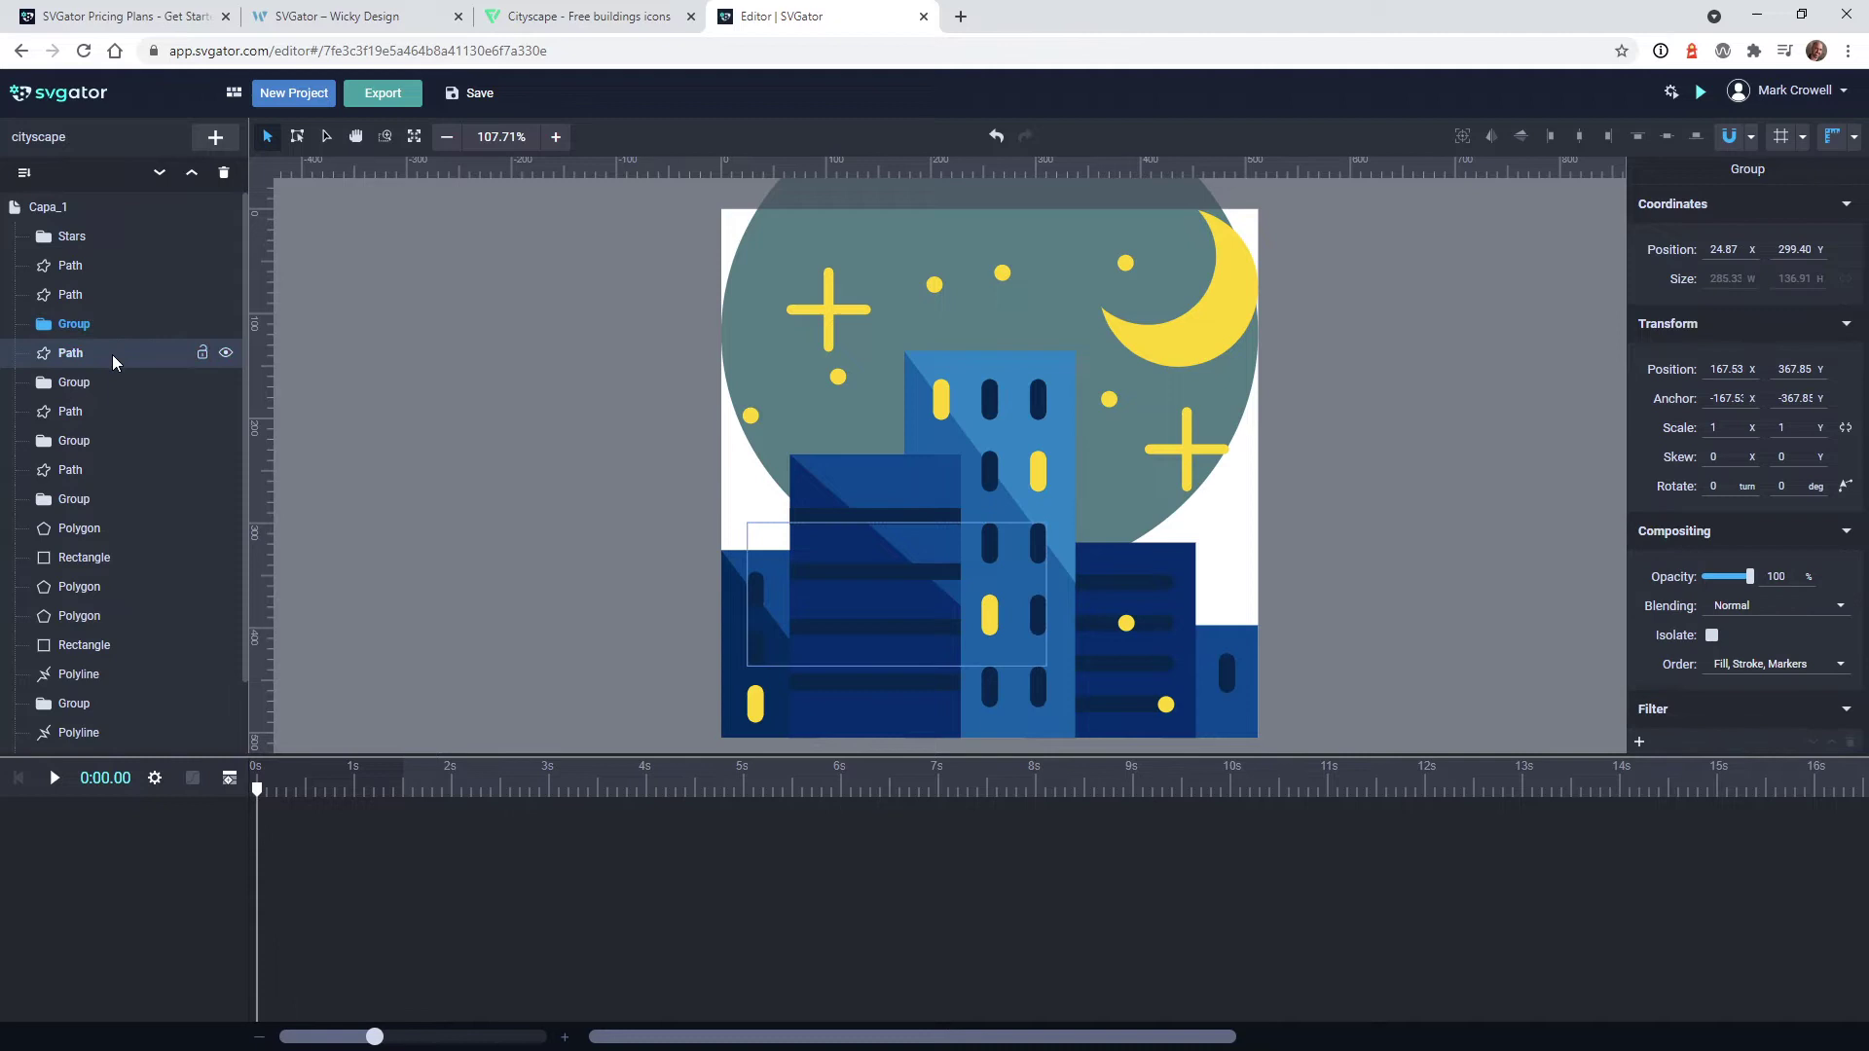
pyautogui.click(113, 353)
pyautogui.click(117, 383)
pyautogui.click(124, 412)
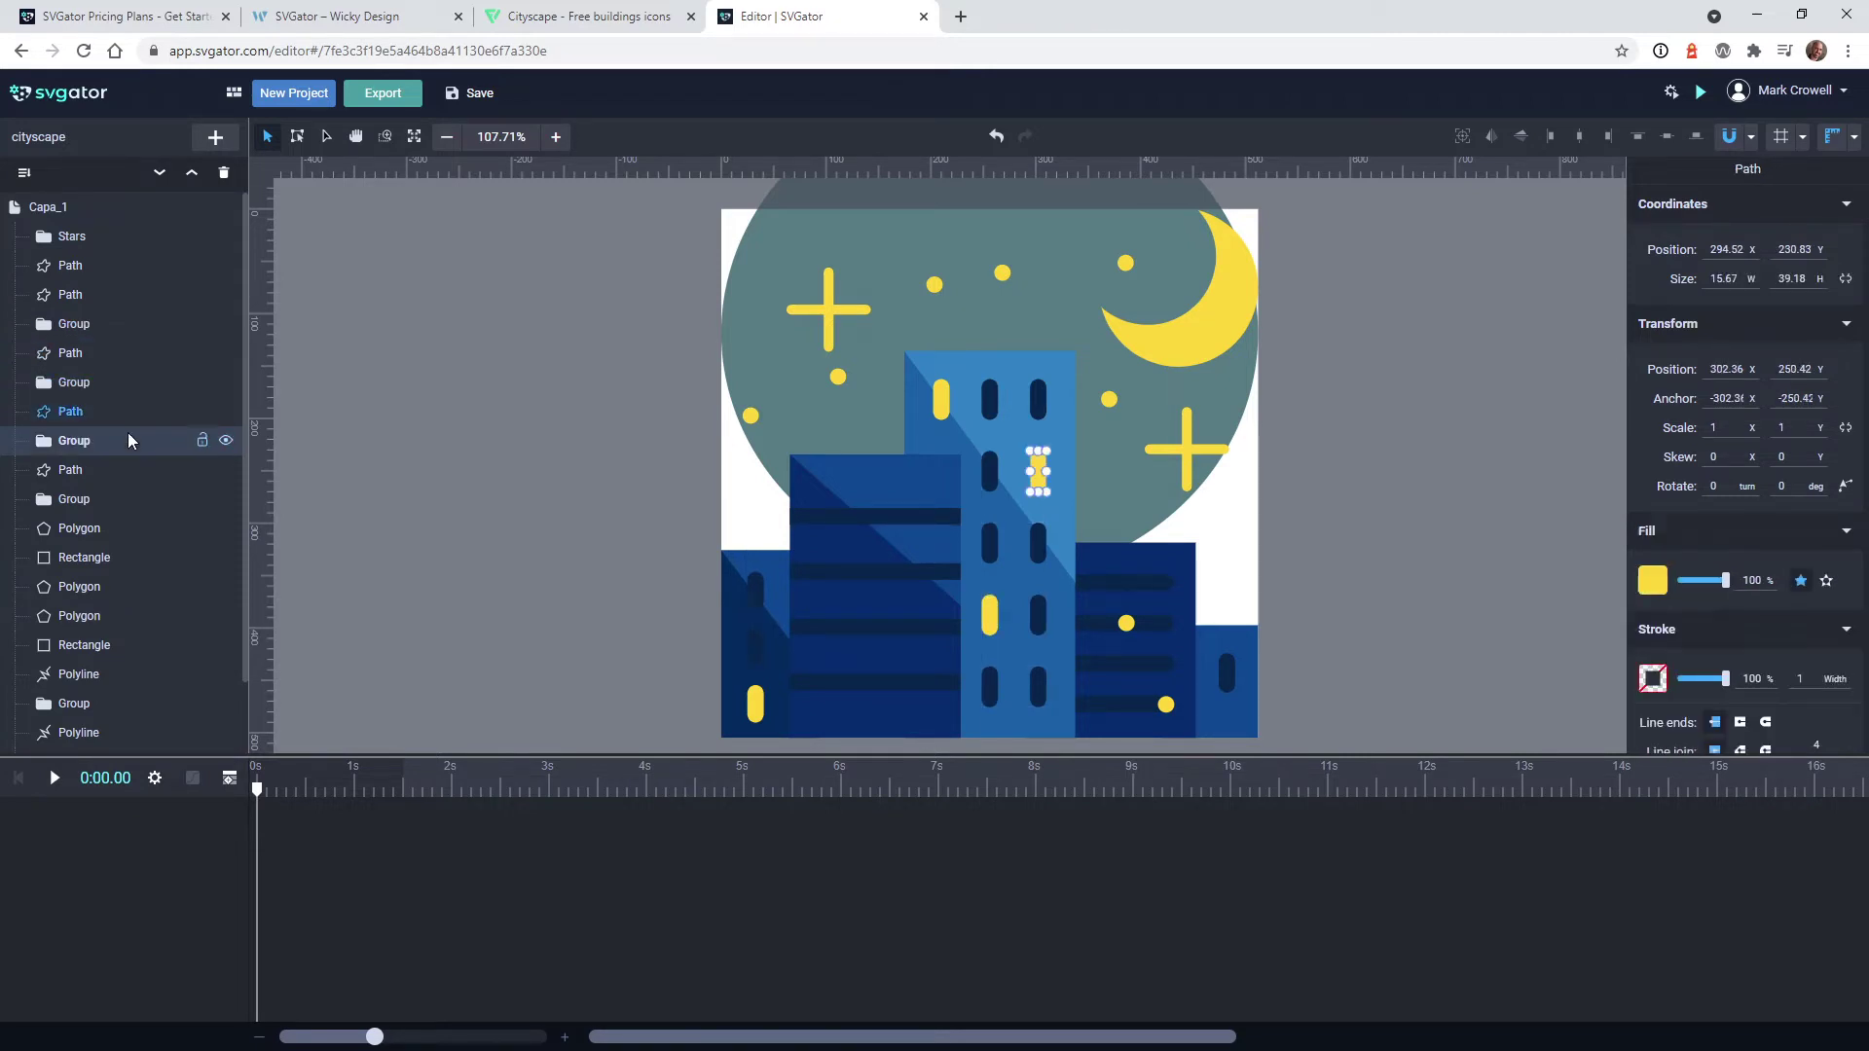
# Identify the lower Group, Path, Polygon and Rectangle layers of the left buildings, then switch to Wicky Design
pyautogui.click(127, 443)
pyautogui.click(119, 472)
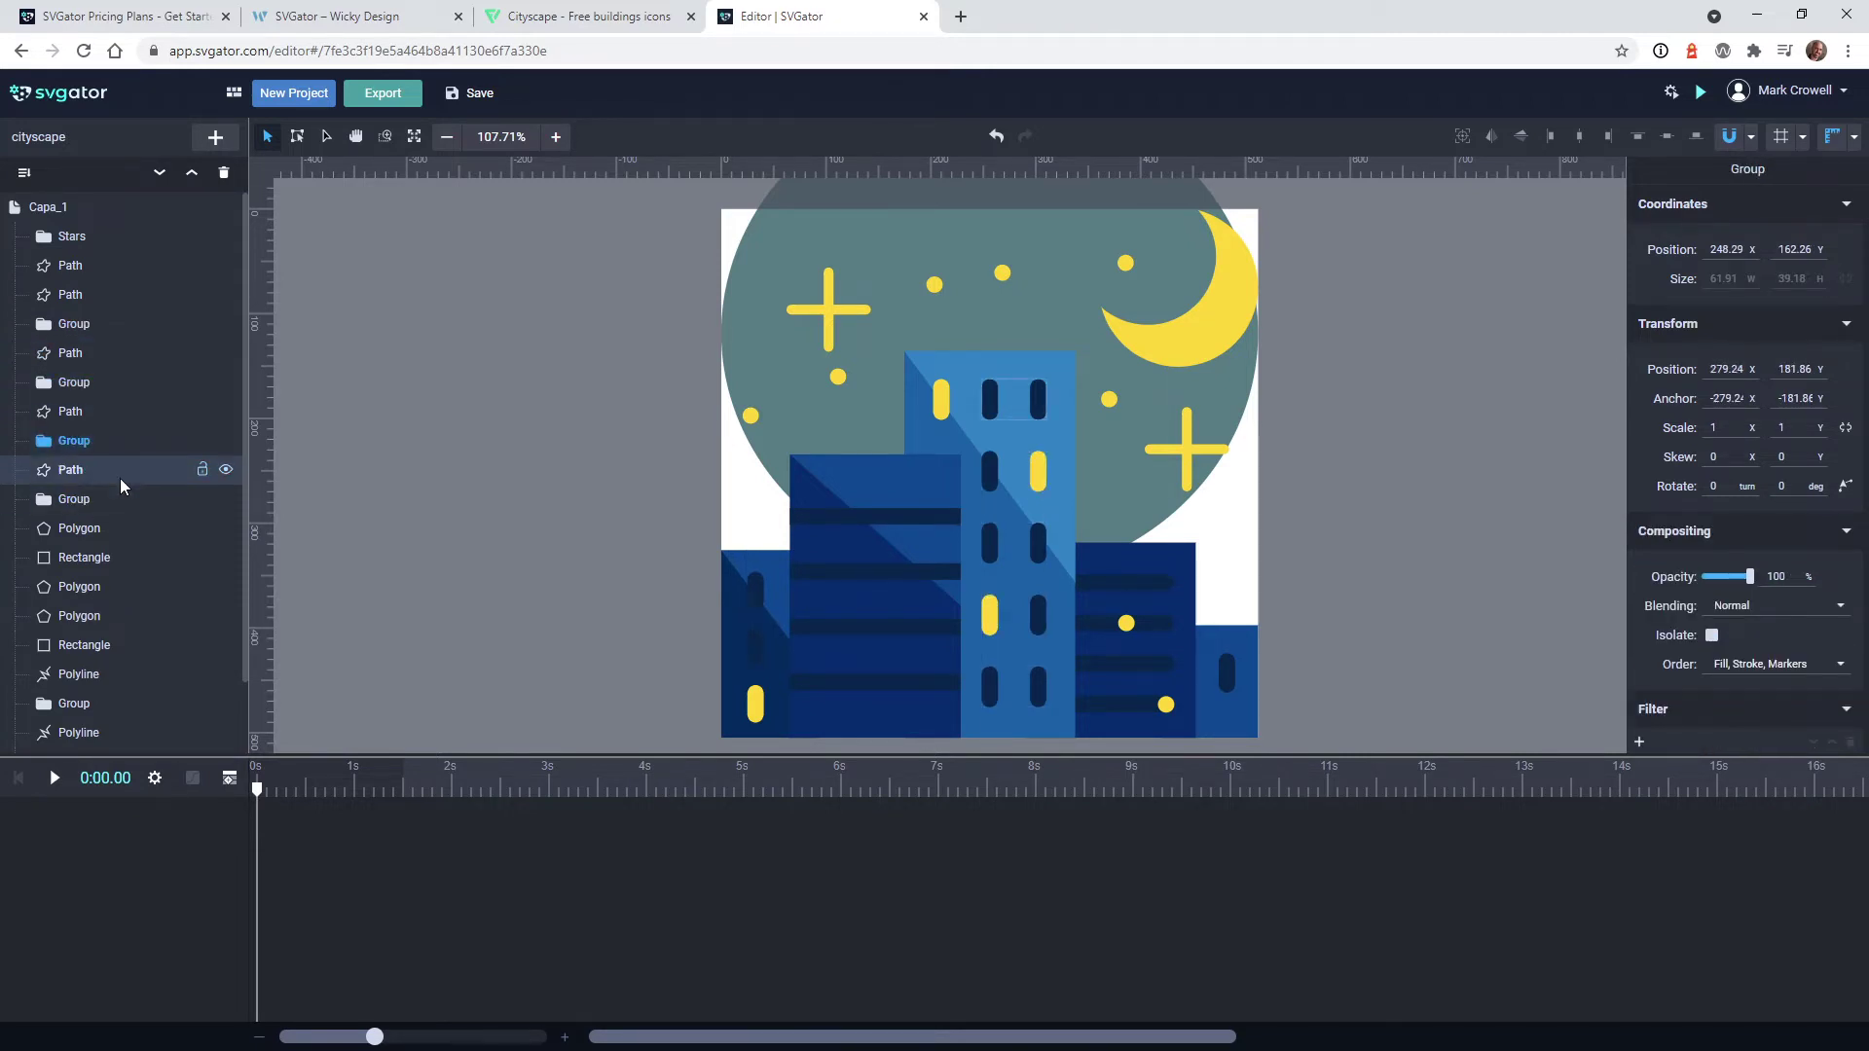
pyautogui.click(109, 502)
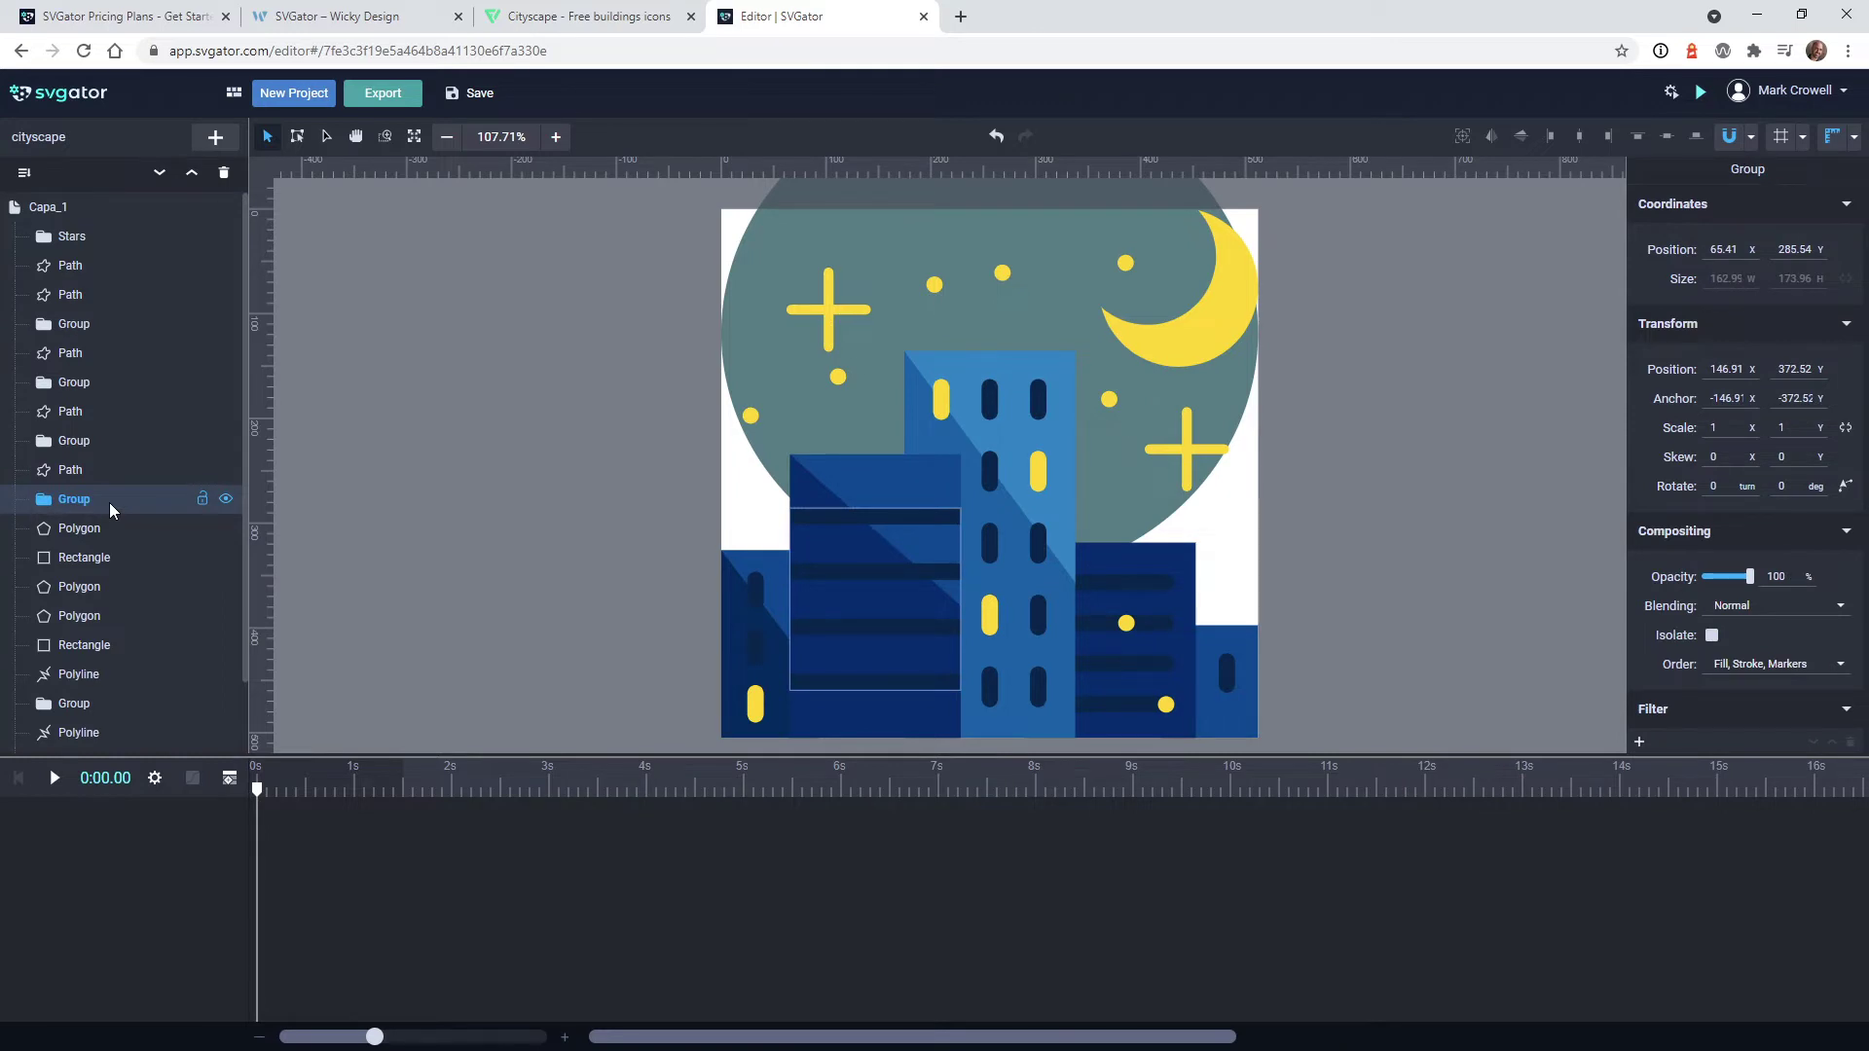
pyautogui.click(107, 531)
pyautogui.click(97, 558)
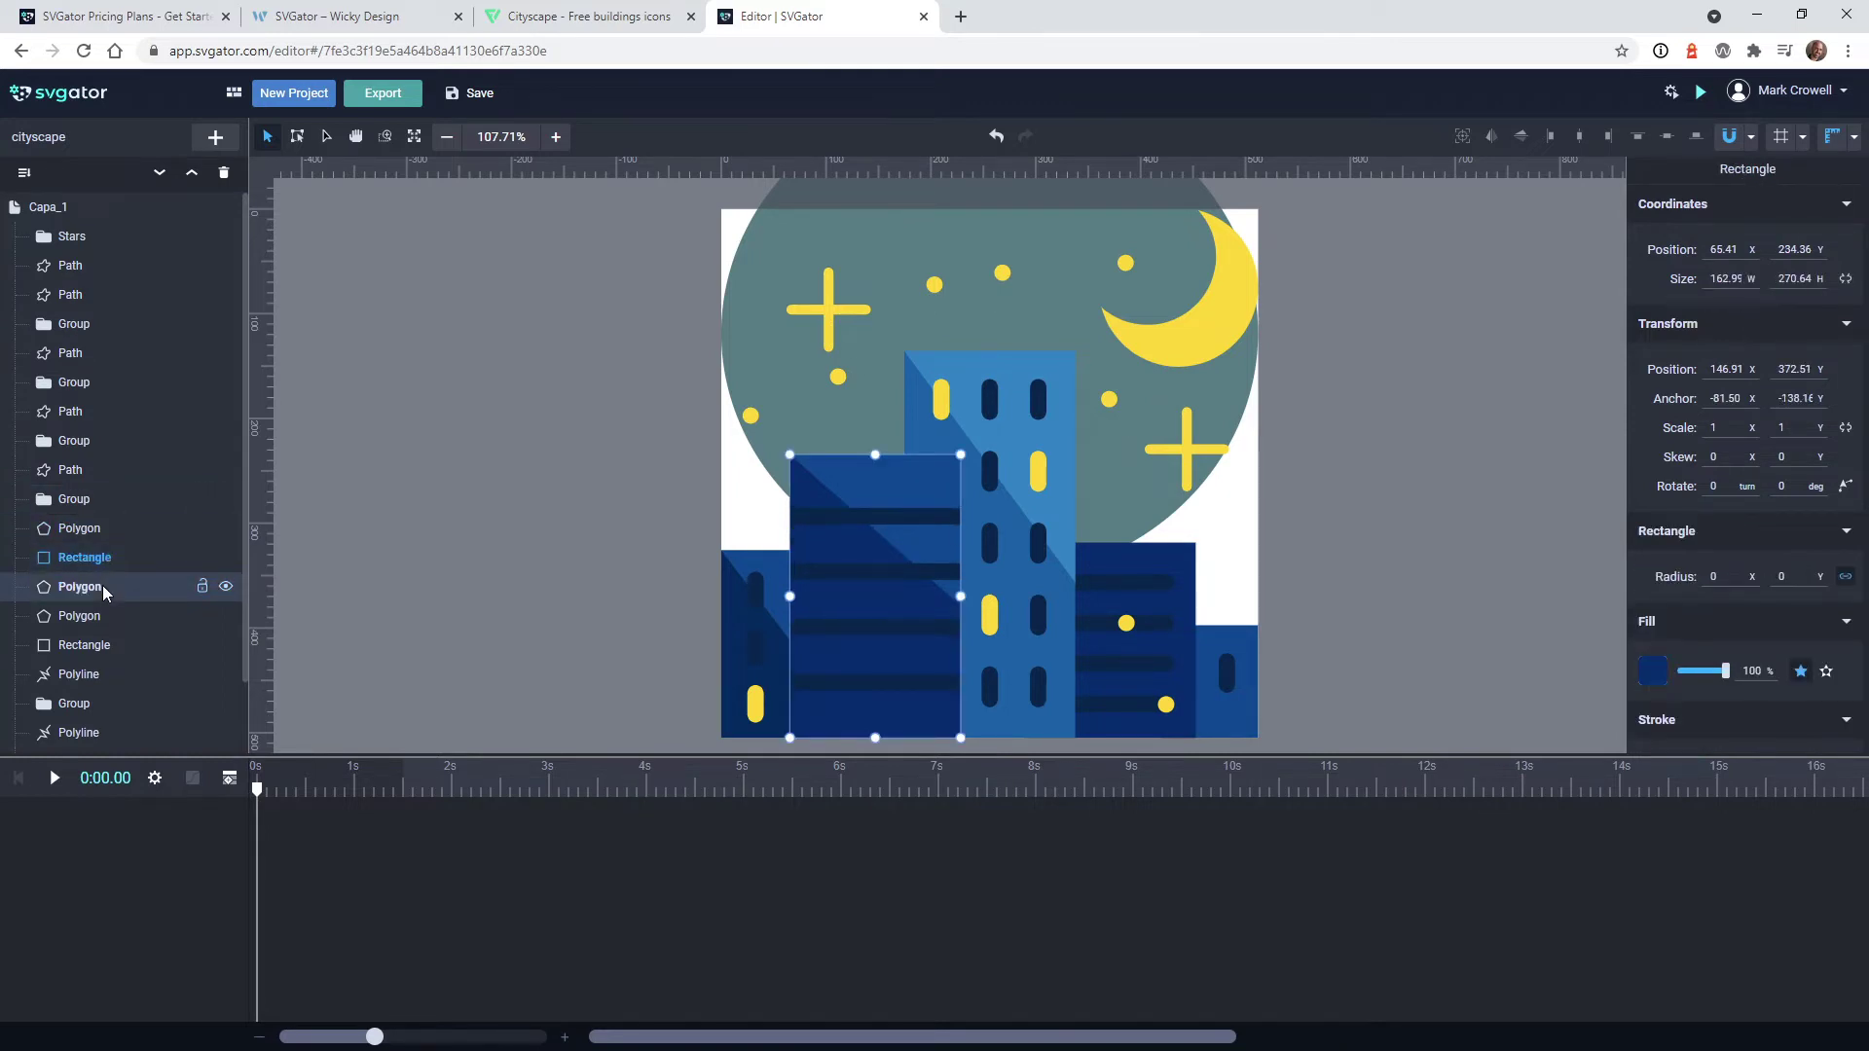
pyautogui.click(106, 590)
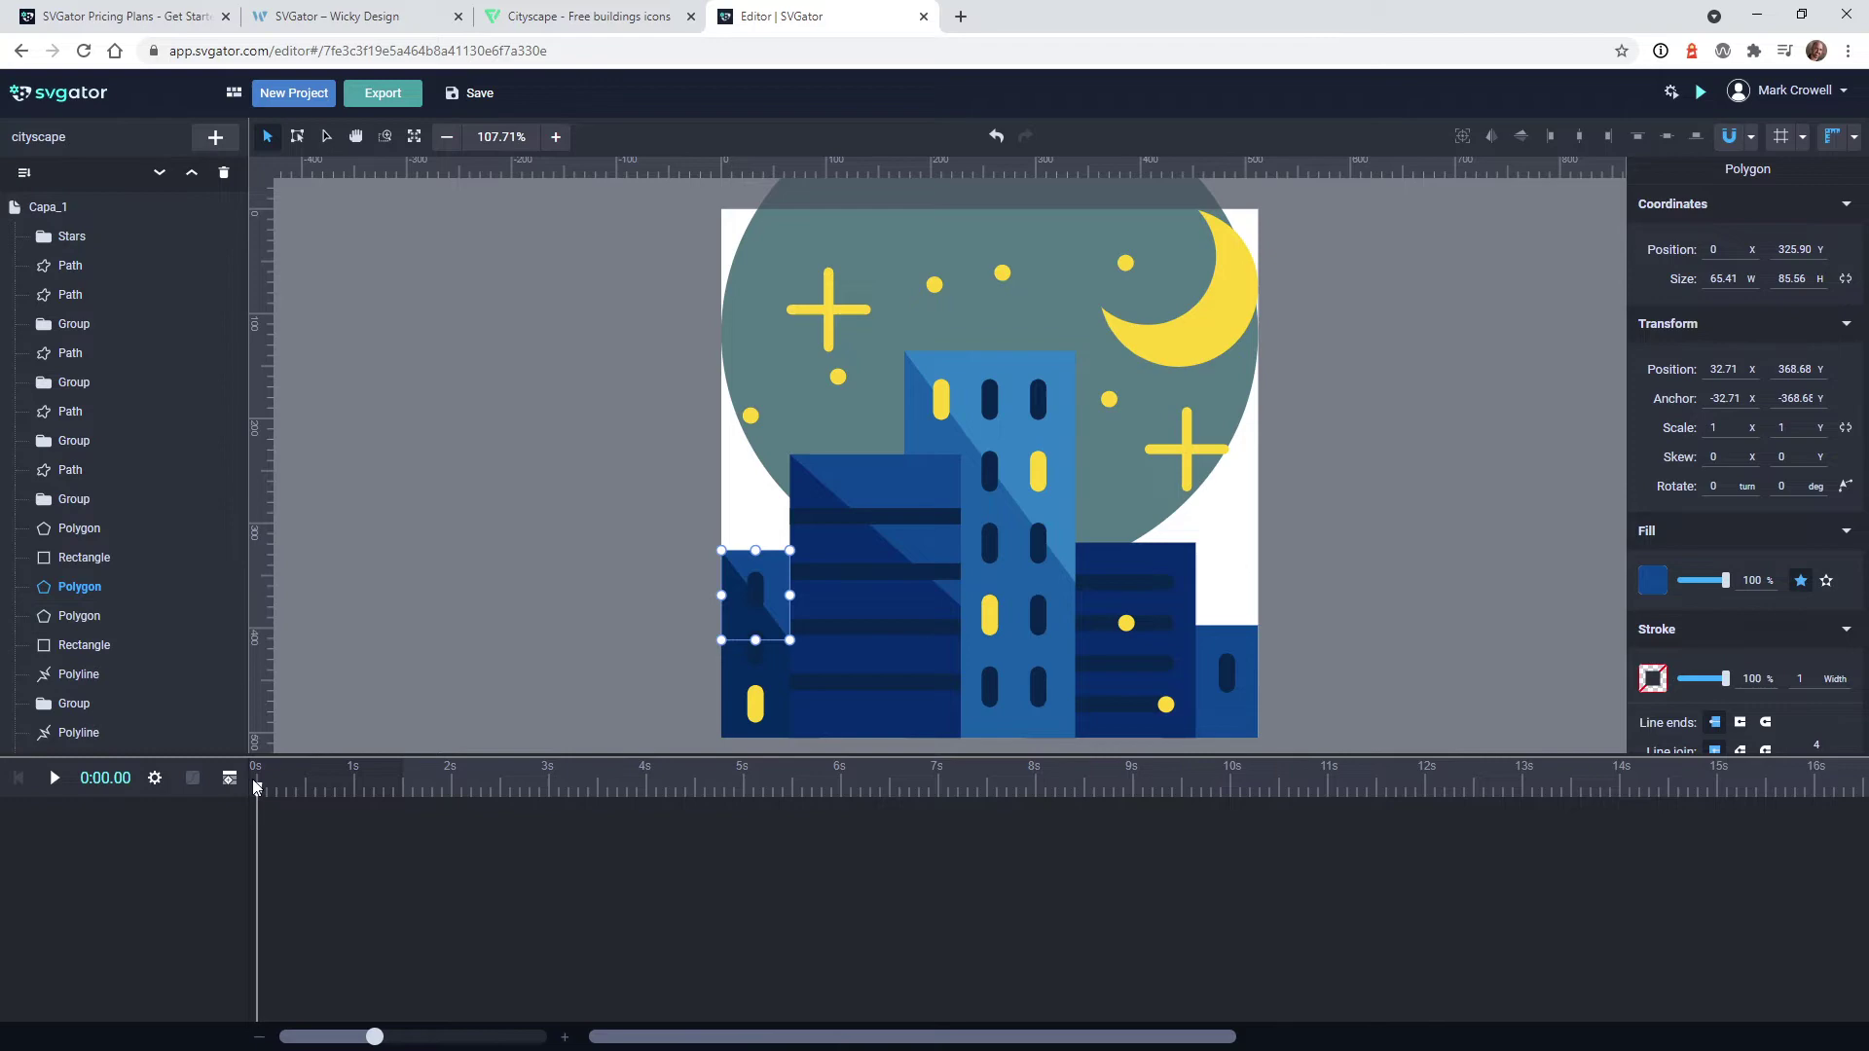
pyautogui.click(375, 12)
# Scroll the Wicky Design page to watch the animated cityscape in the Why Us section
pyautogui.scroll(7, 546, 440)
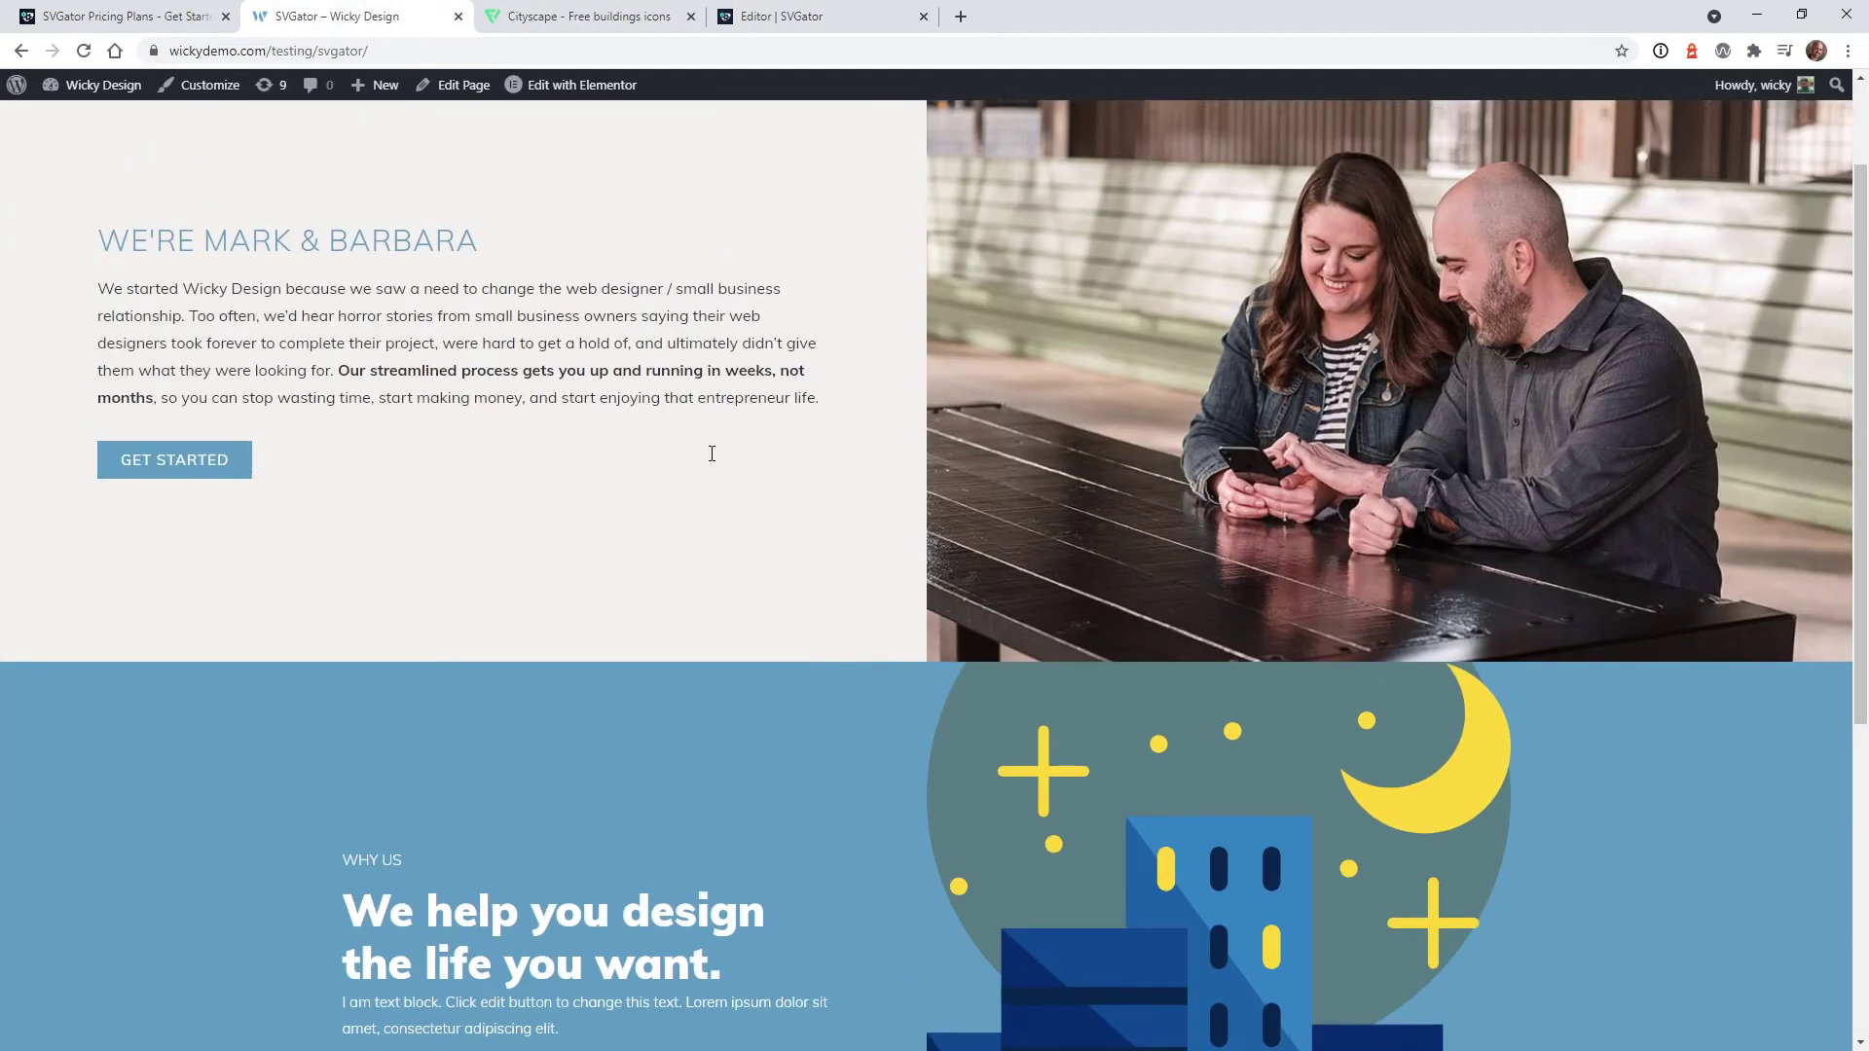
pyautogui.scroll(-6, 711, 453)
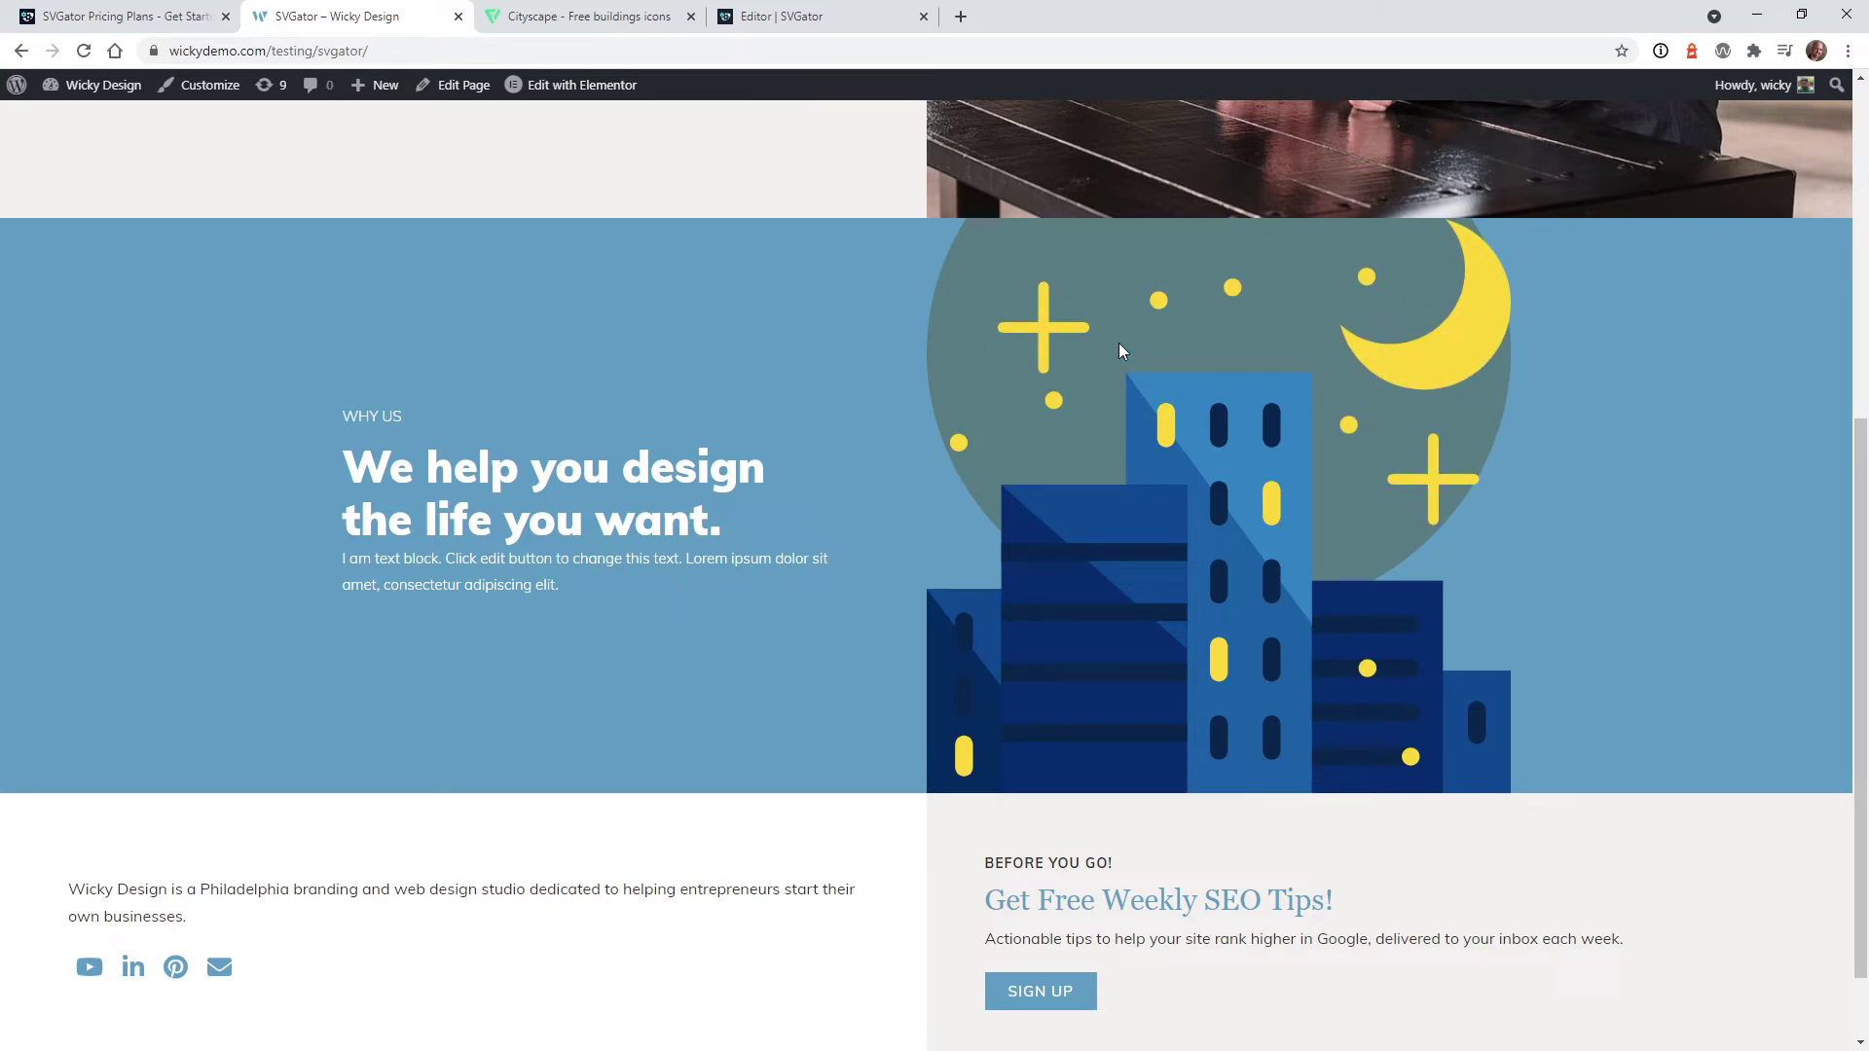
# Back in the editor, scrub to about 0.7 s and compare the Moon 2 crescent with the Moon ellipse
pyautogui.click(831, 11)
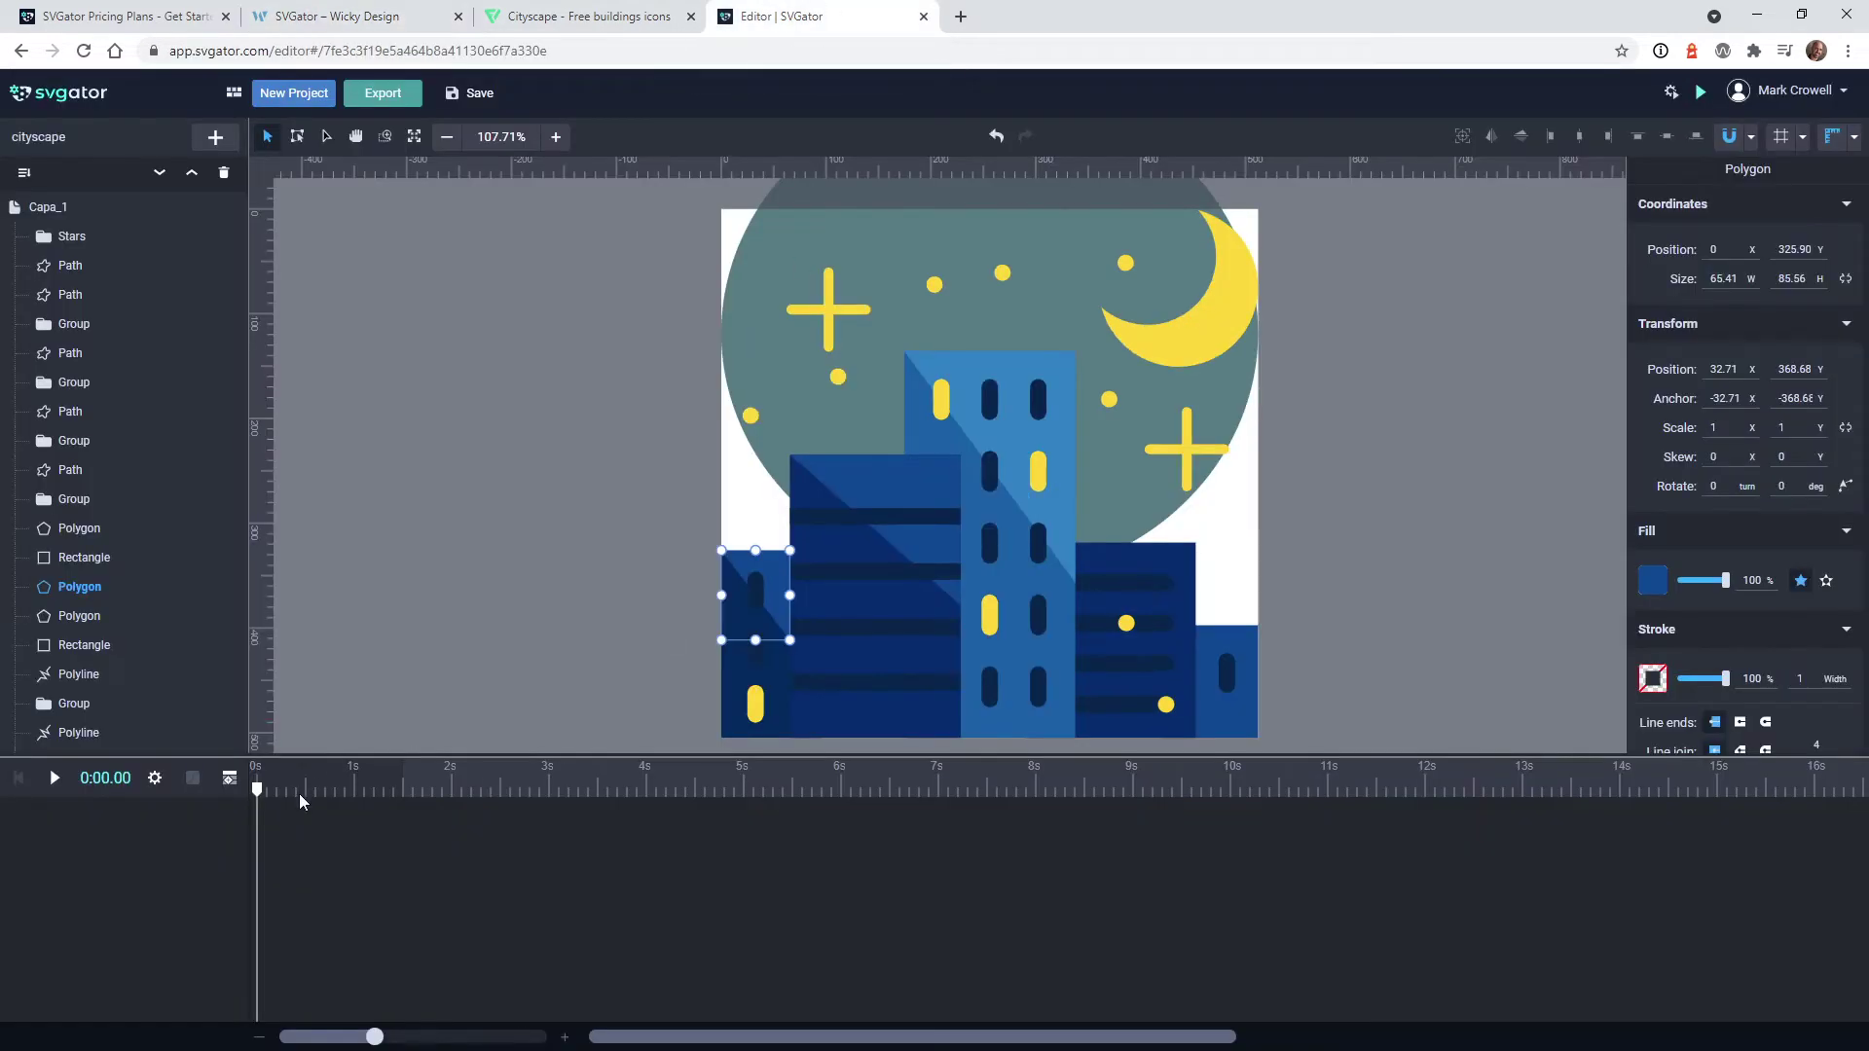
pyautogui.moveTo(257, 789)
pyautogui.mouseDown()
pyautogui.moveTo(413, 798)
pyautogui.moveTo(230, 810)
pyautogui.mouseUp()
pyautogui.scroll(-1, 117, 584)
pyautogui.click(58, 740)
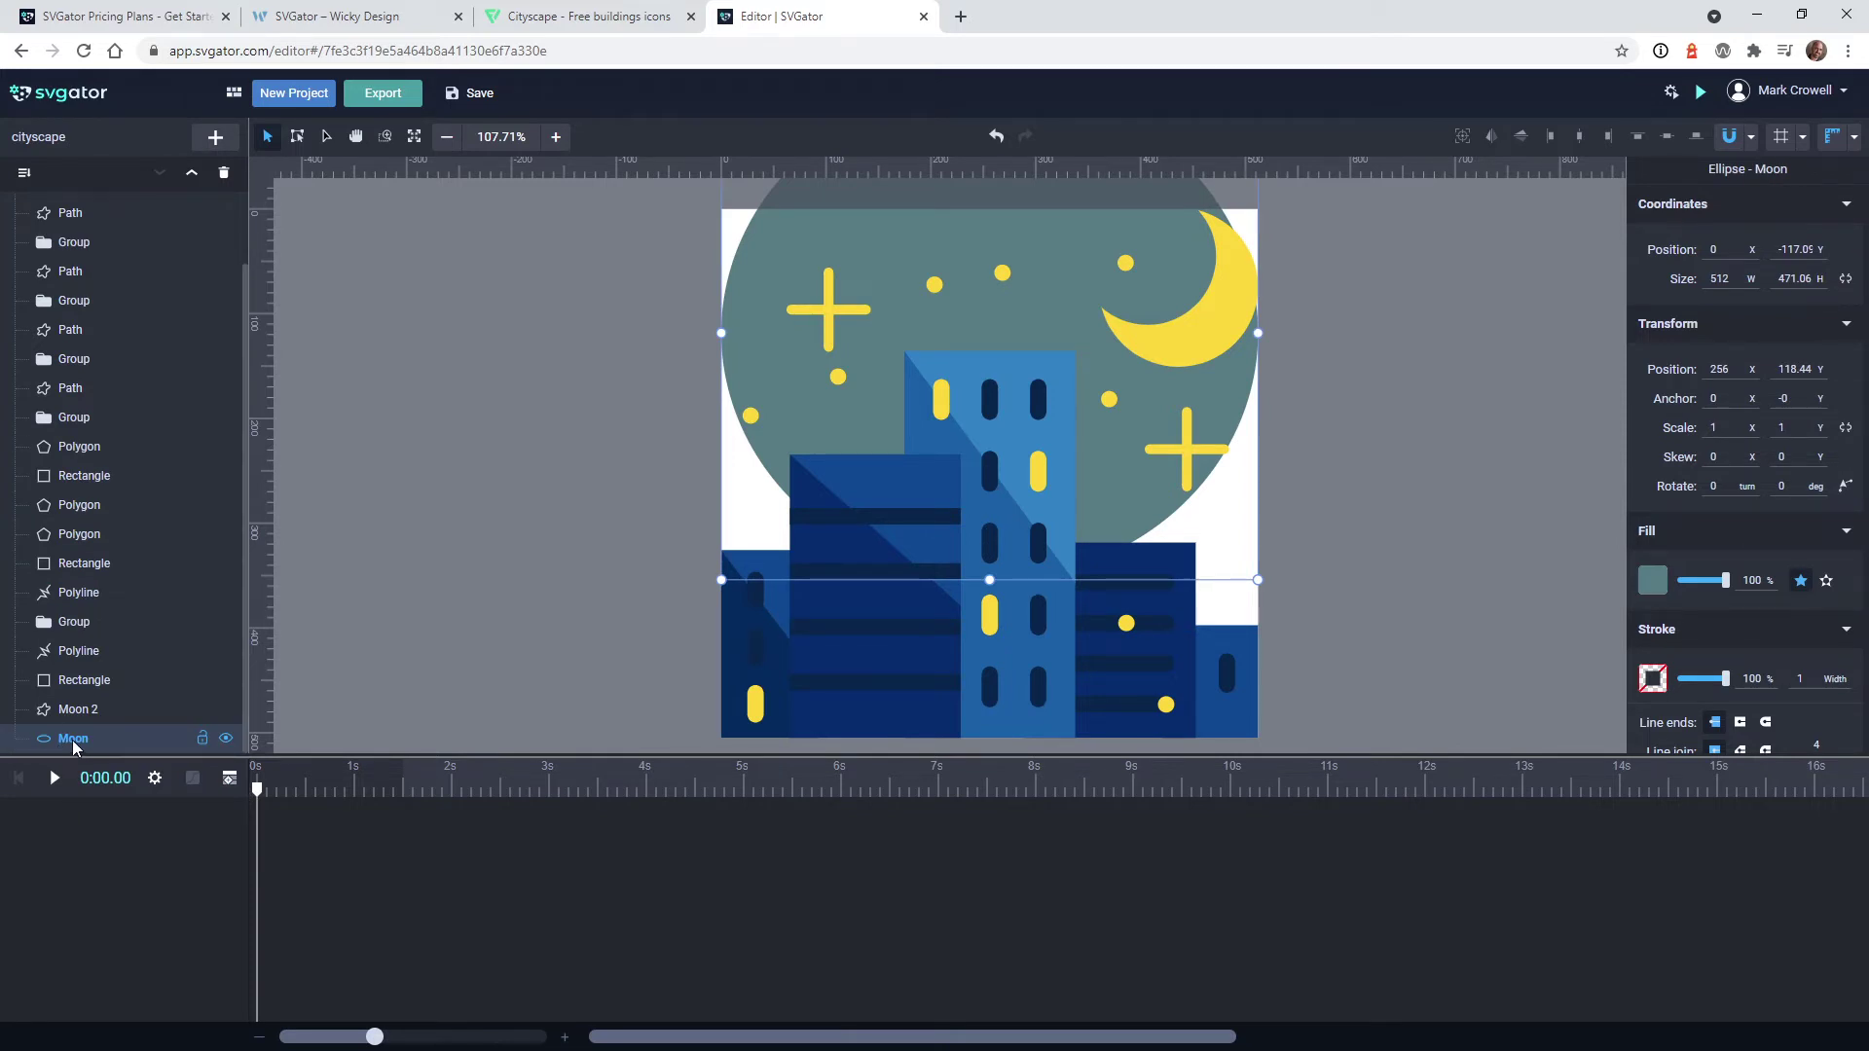
pyautogui.click(96, 709)
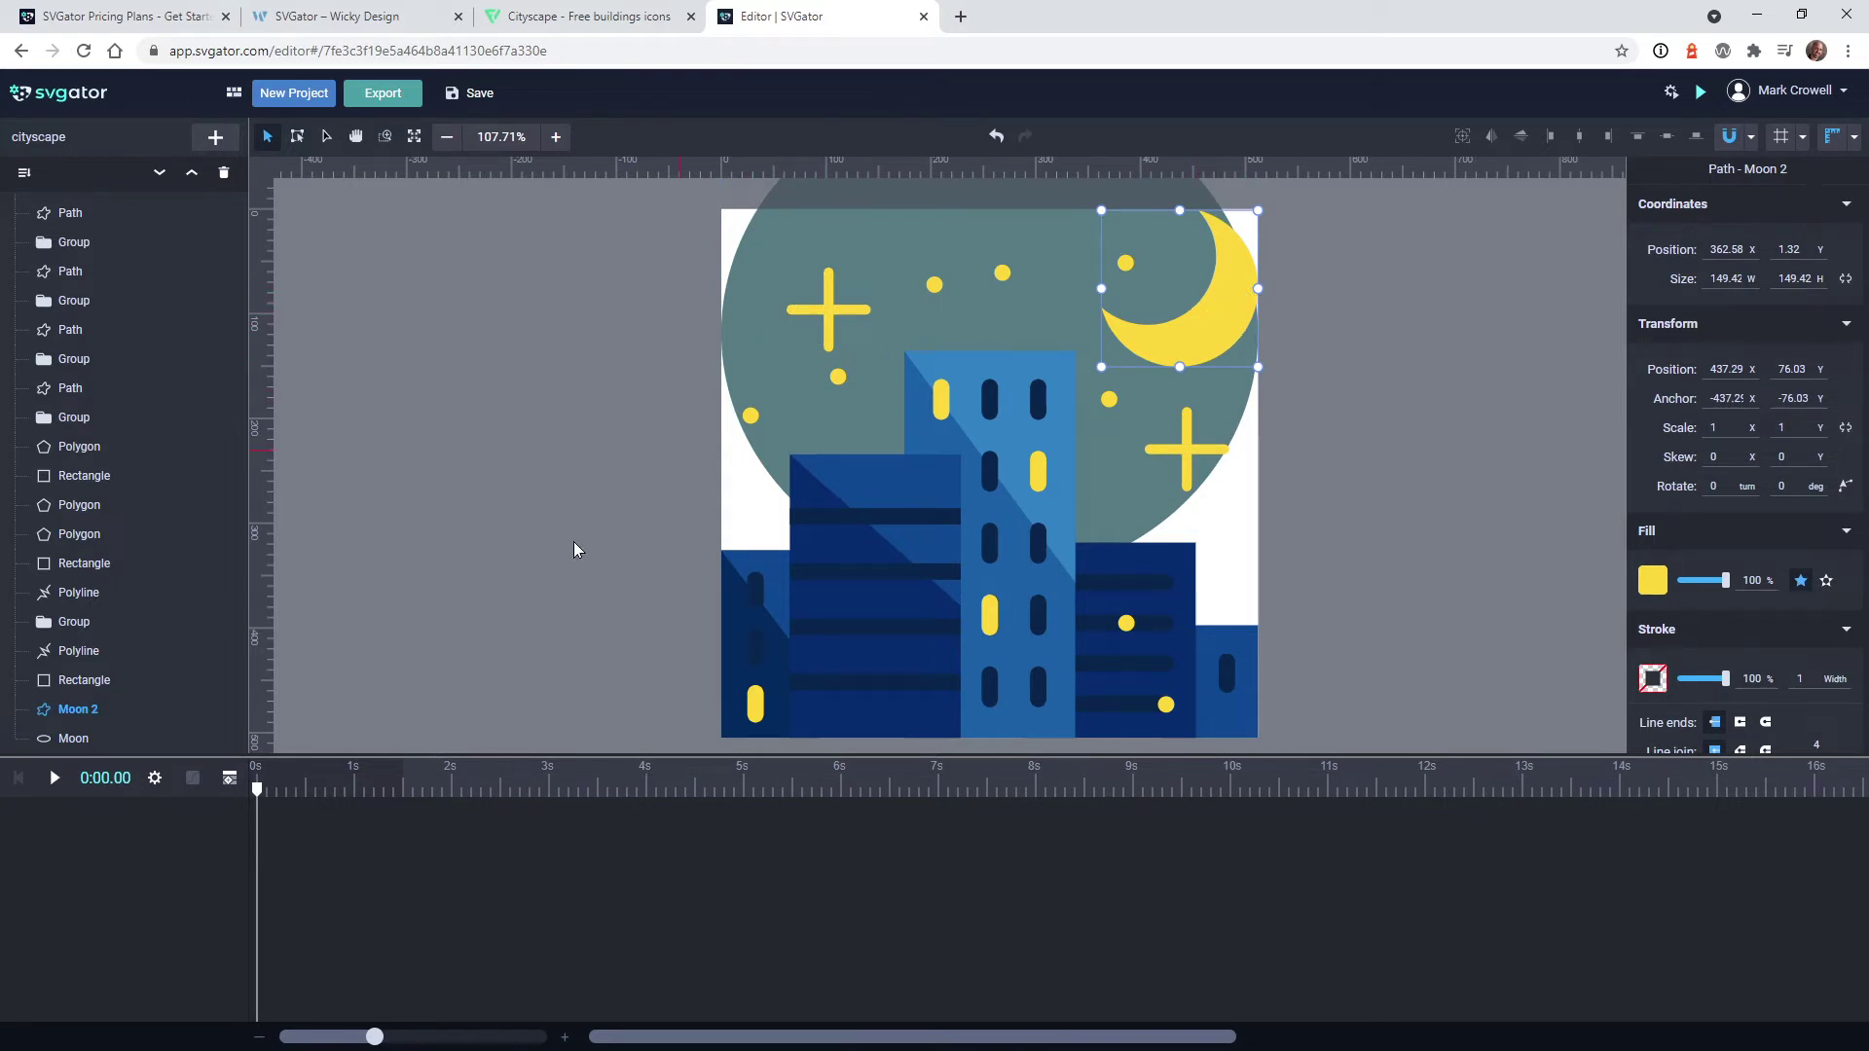
pyautogui.click(80, 740)
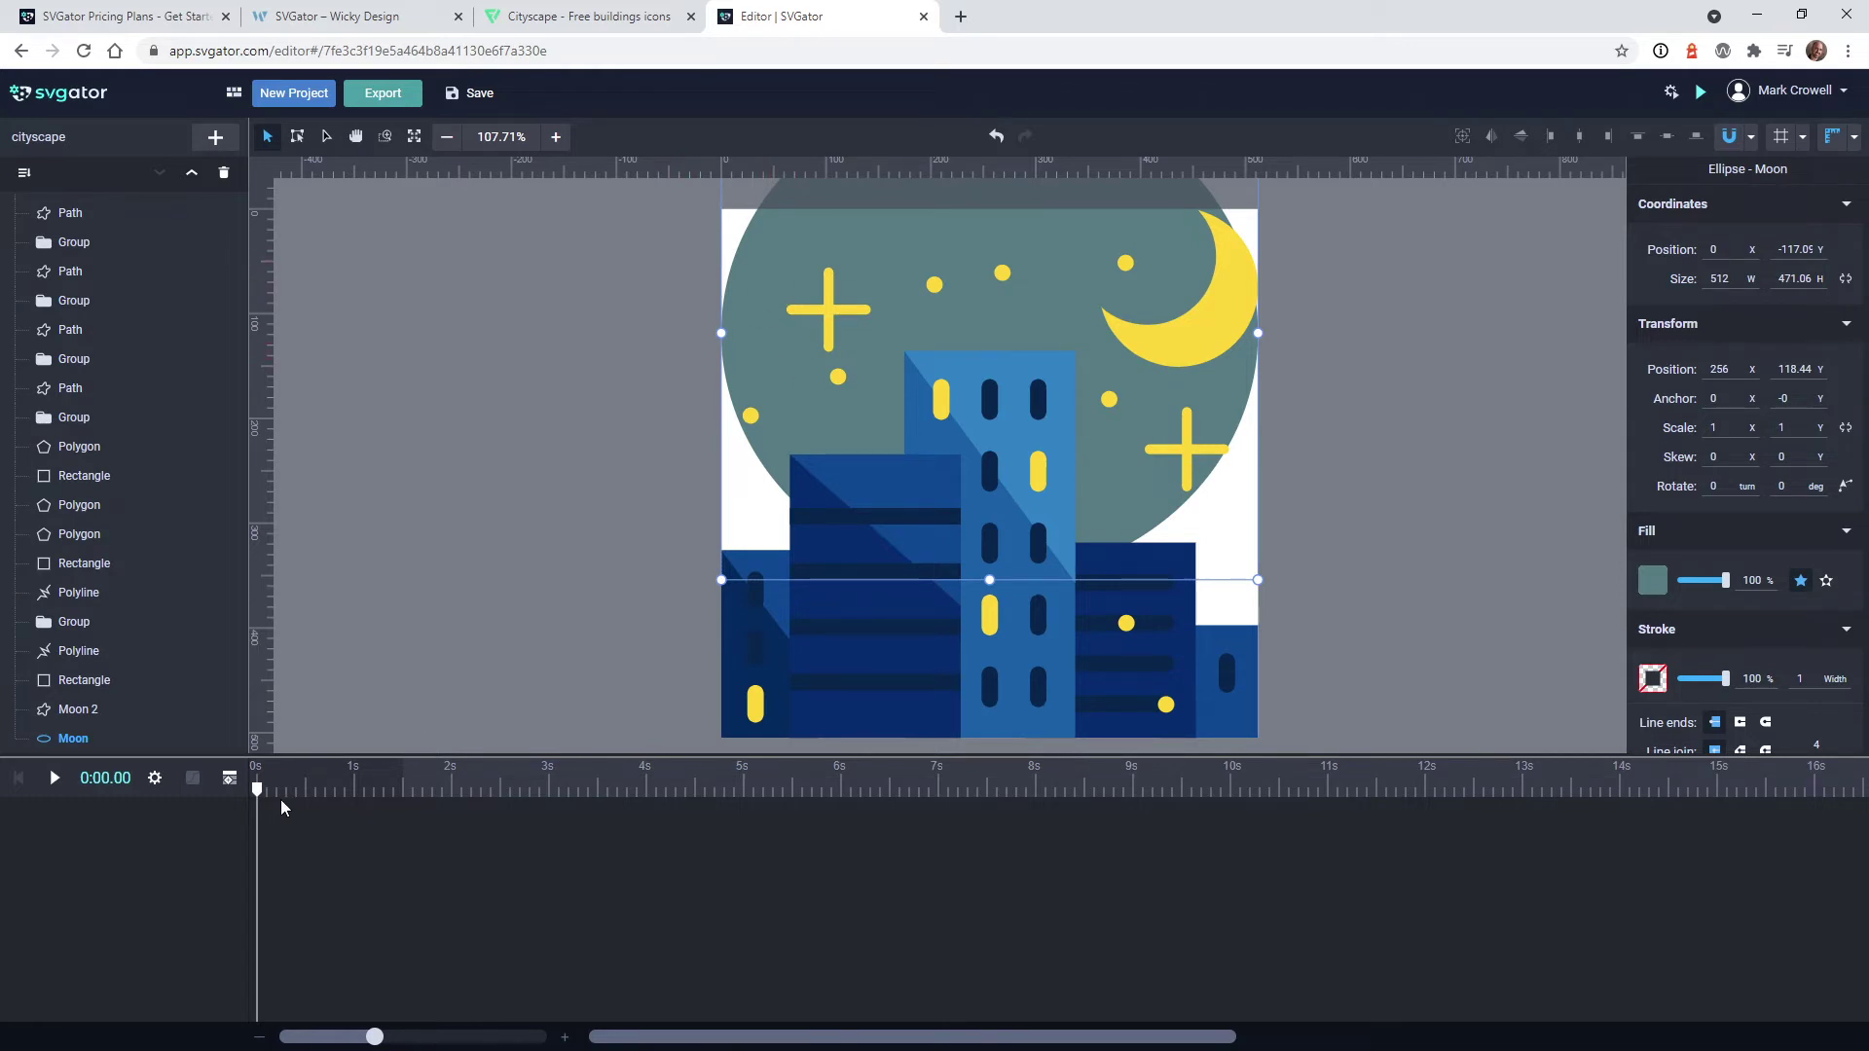
pyautogui.moveTo(259, 791); pyautogui.dragTo(406, 793)
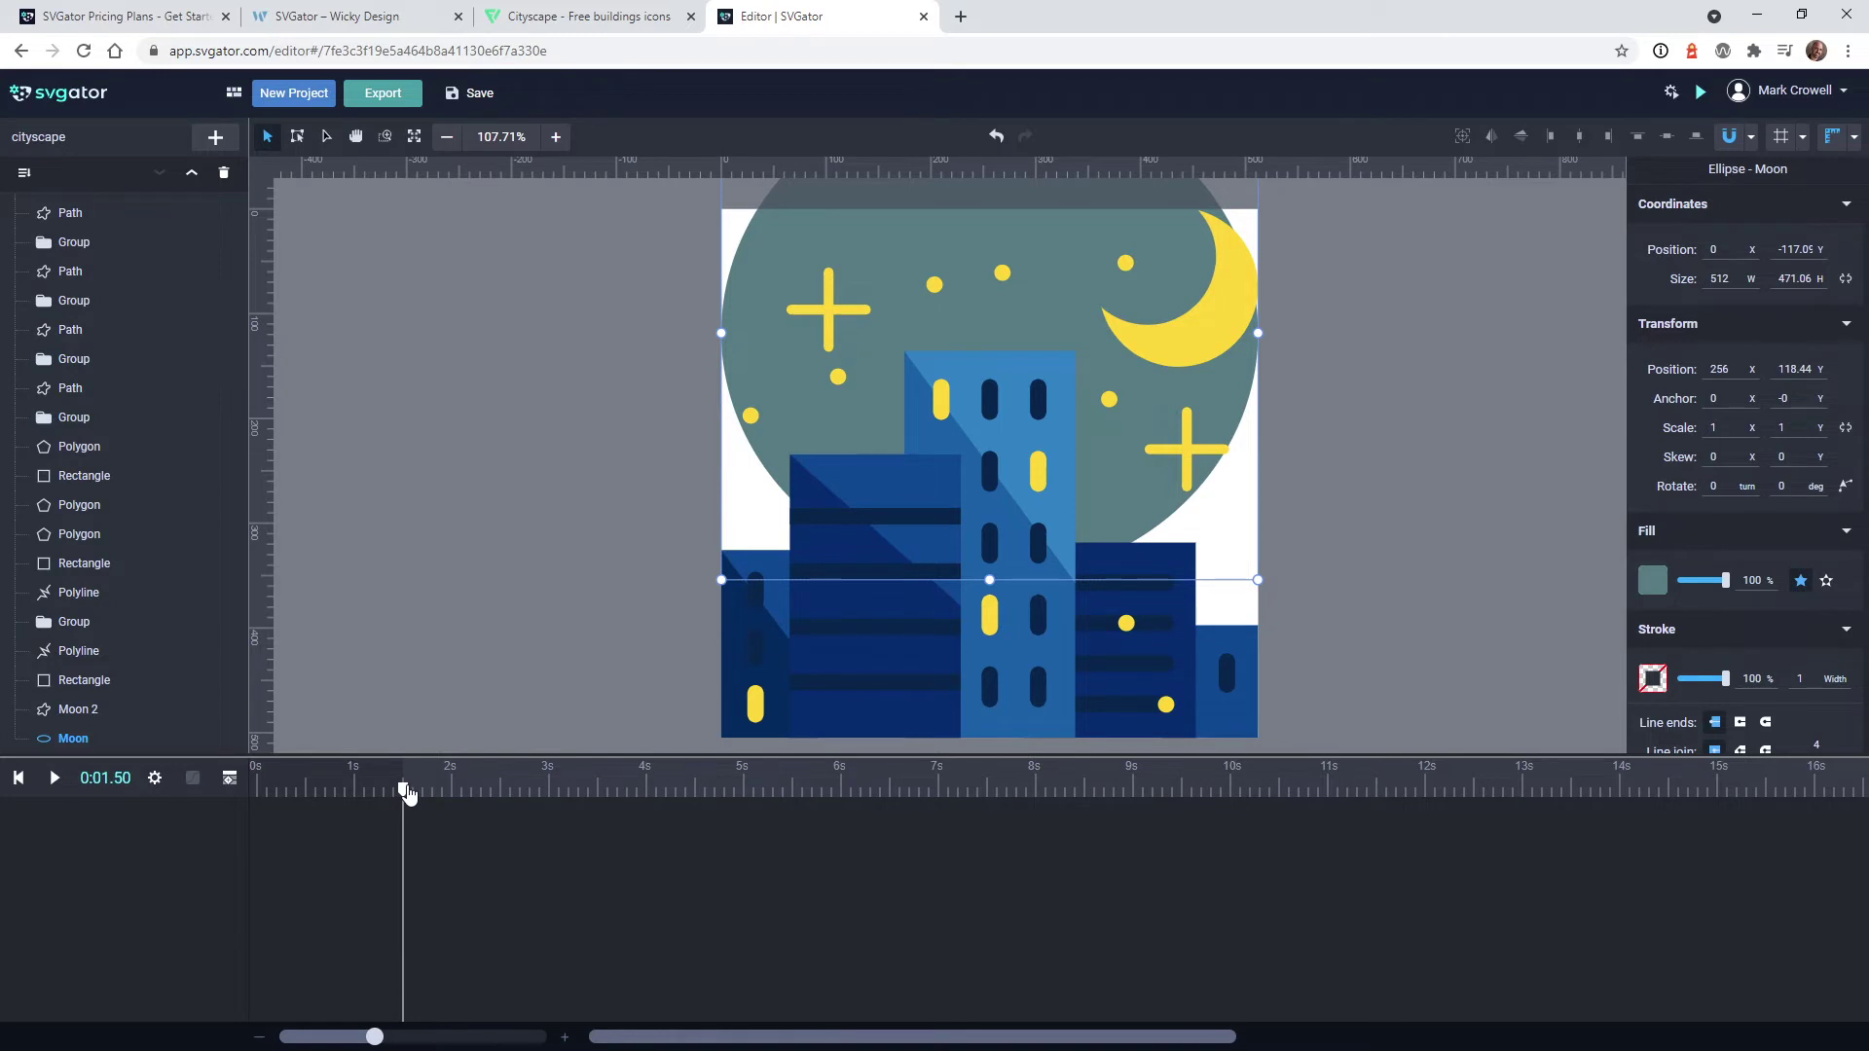
pyautogui.click(155, 778)
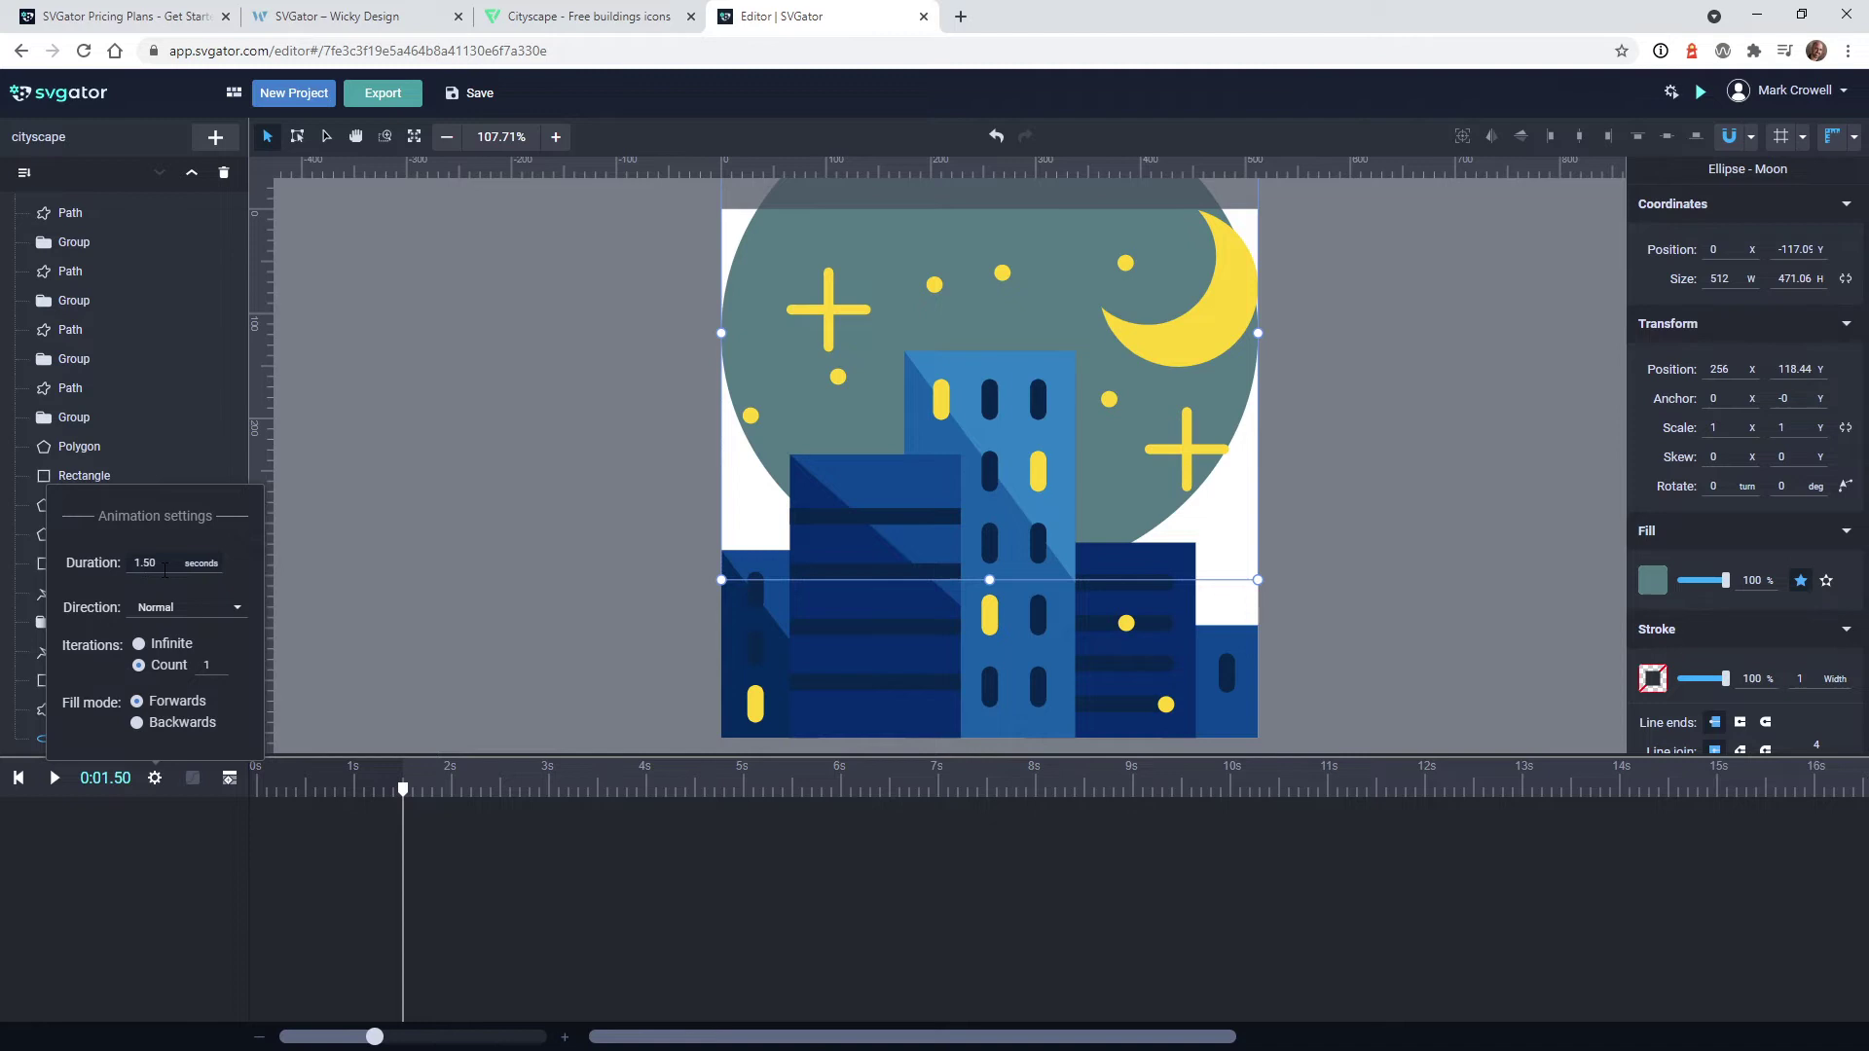
pyautogui.click(164, 892)
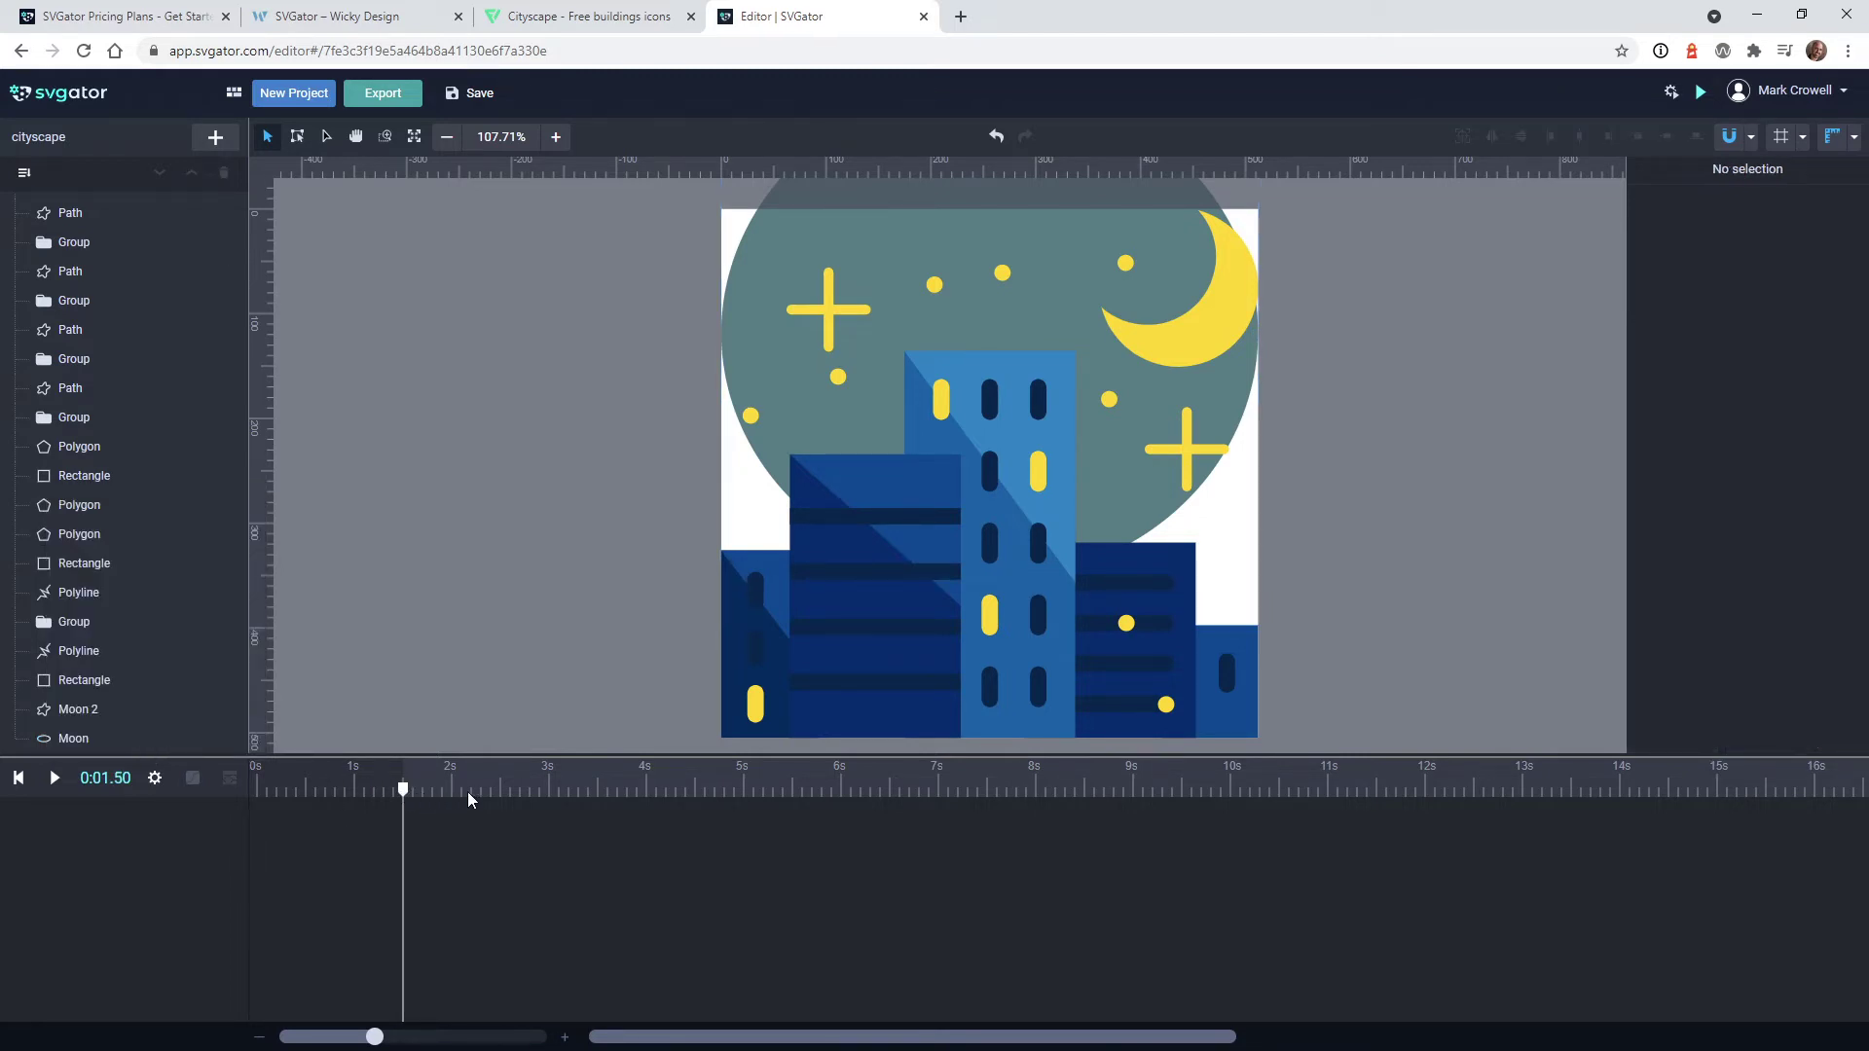
pyautogui.moveTo(403, 789); pyautogui.dragTo(235, 825)
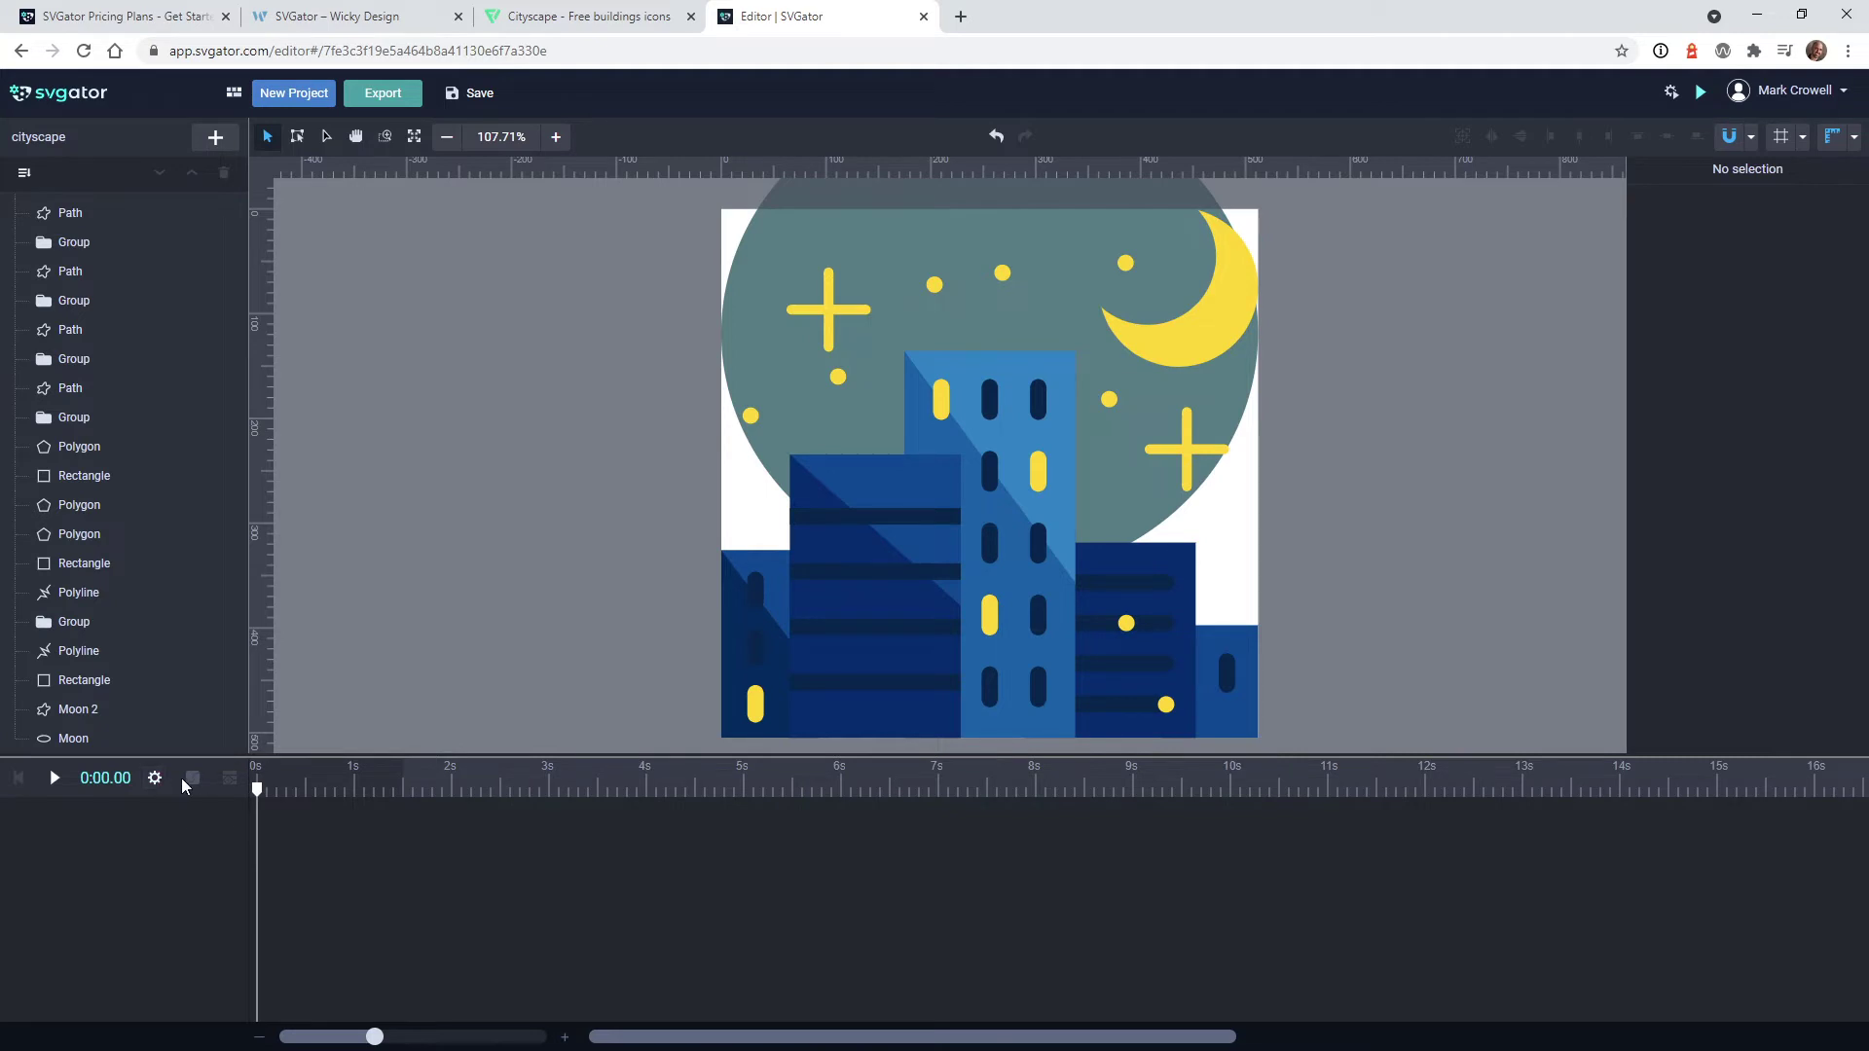
# Add a Position animation to the Moon ellipse, starting above the artboard at 0 s
pyautogui.click(96, 742)
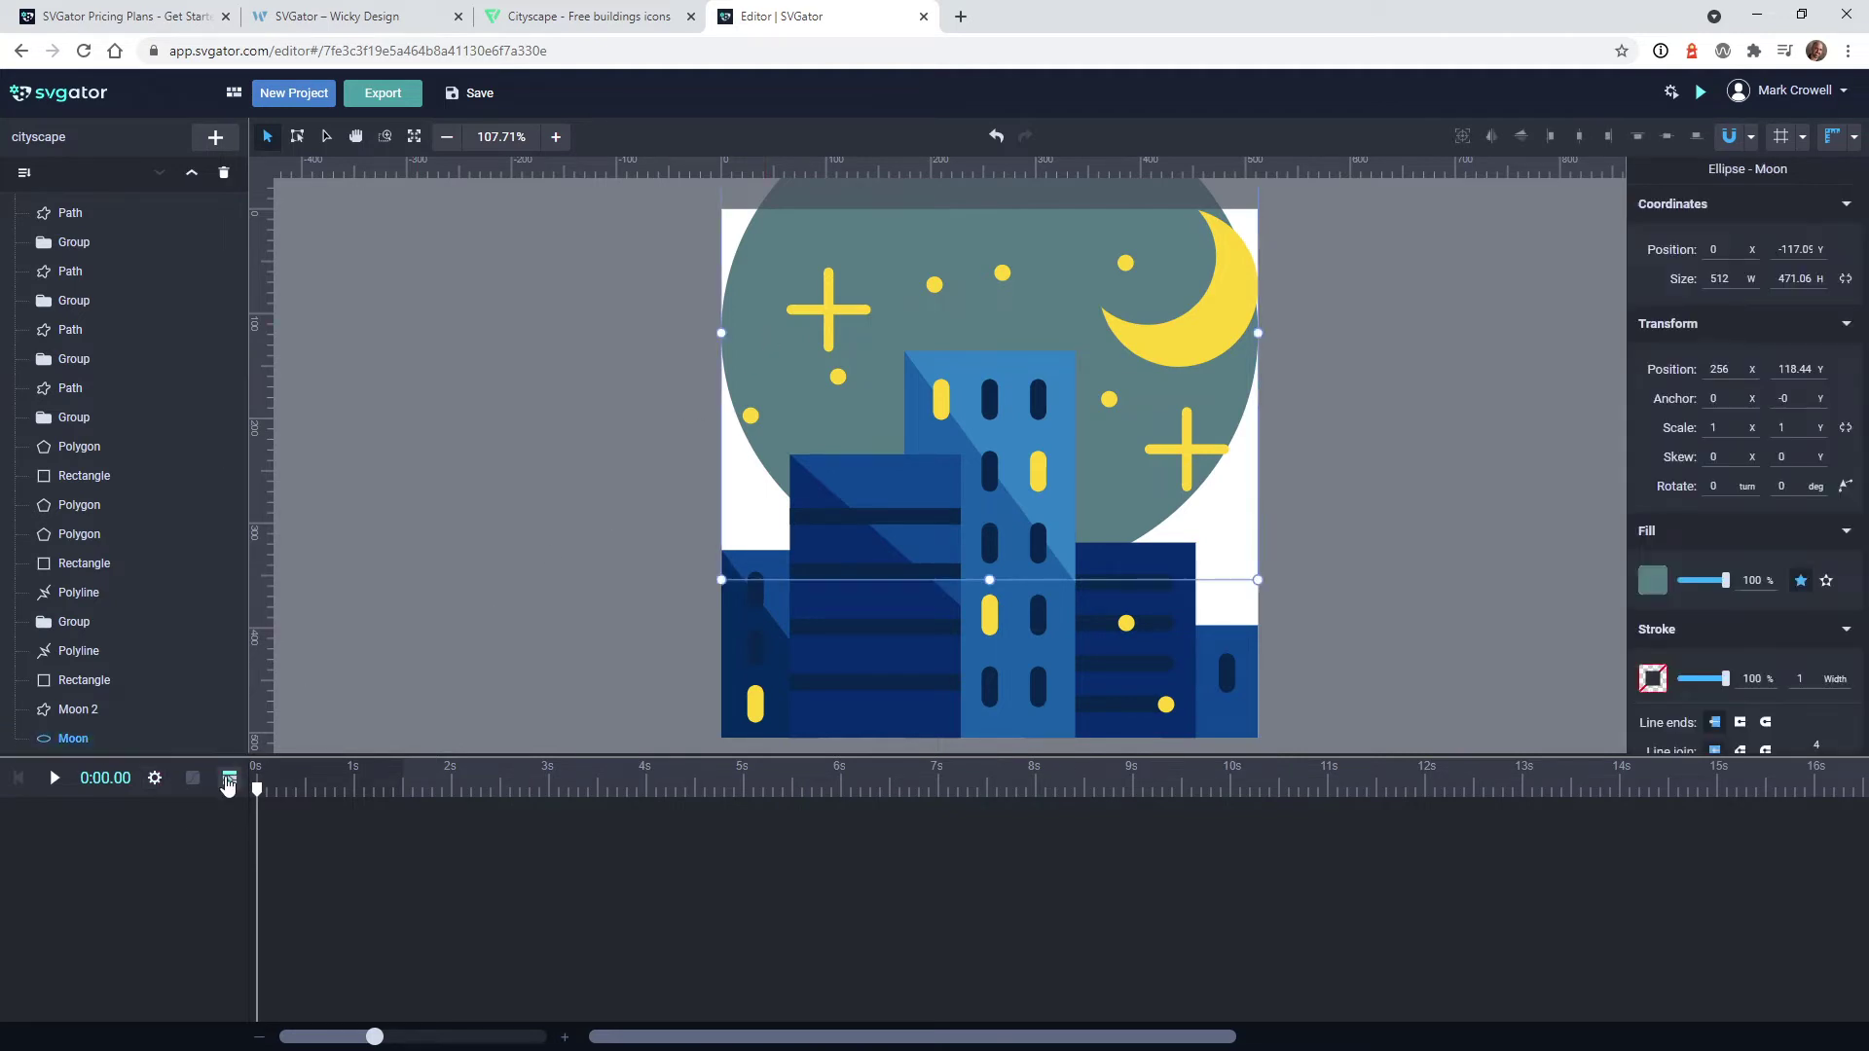
pyautogui.click(228, 779)
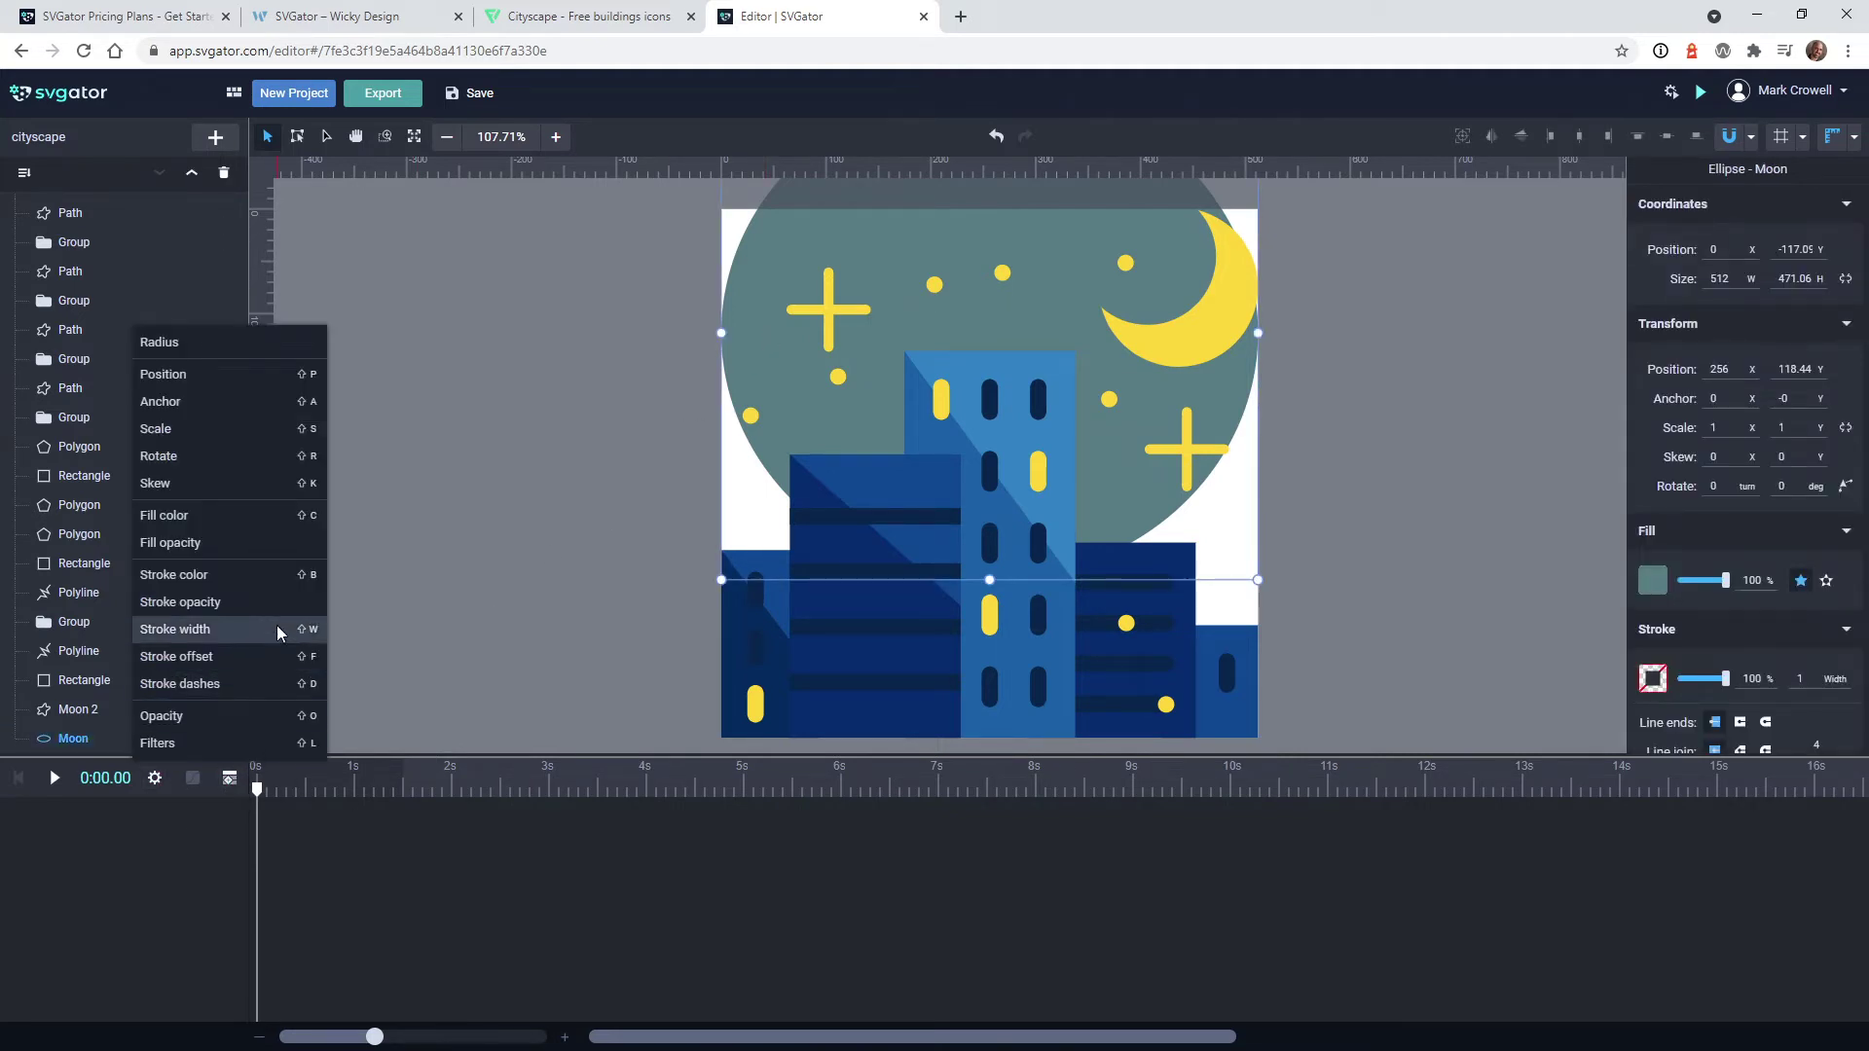
pyautogui.click(253, 388)
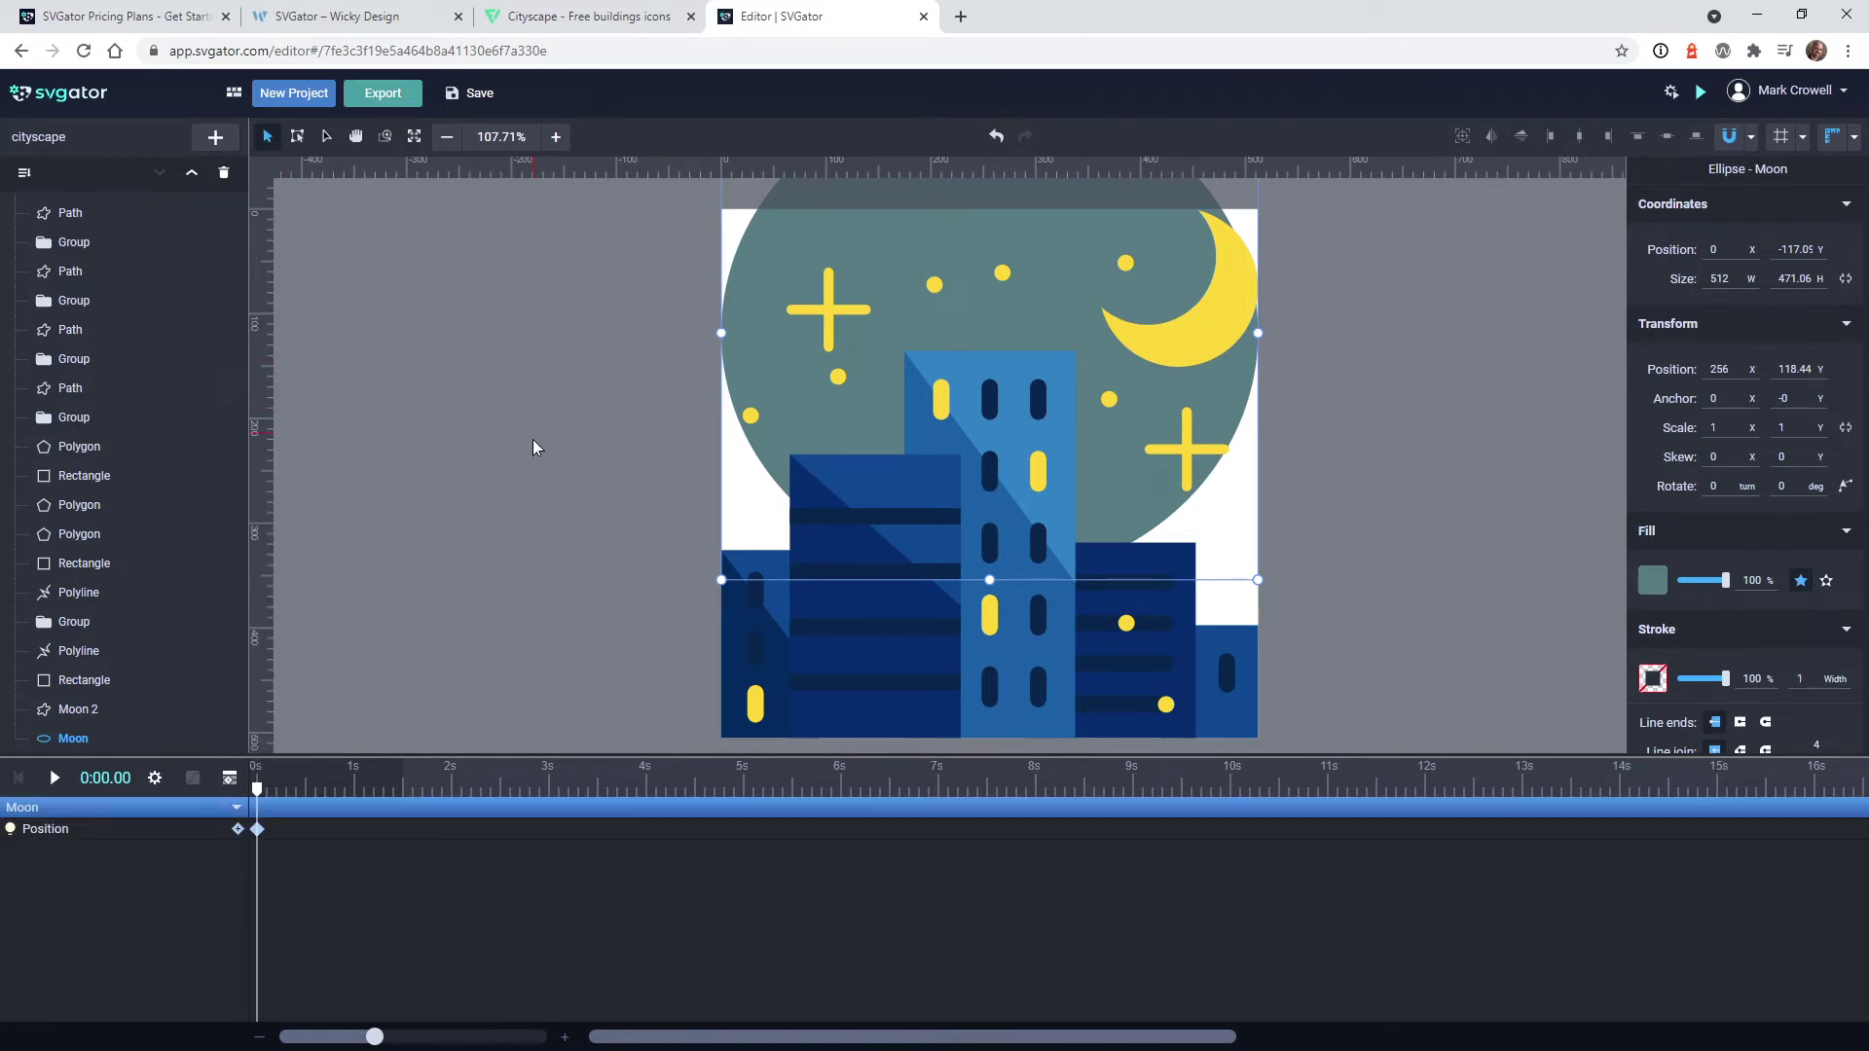
pyautogui.scroll(-1, 617, 516)
pyautogui.scroll(-1, 617, 516)
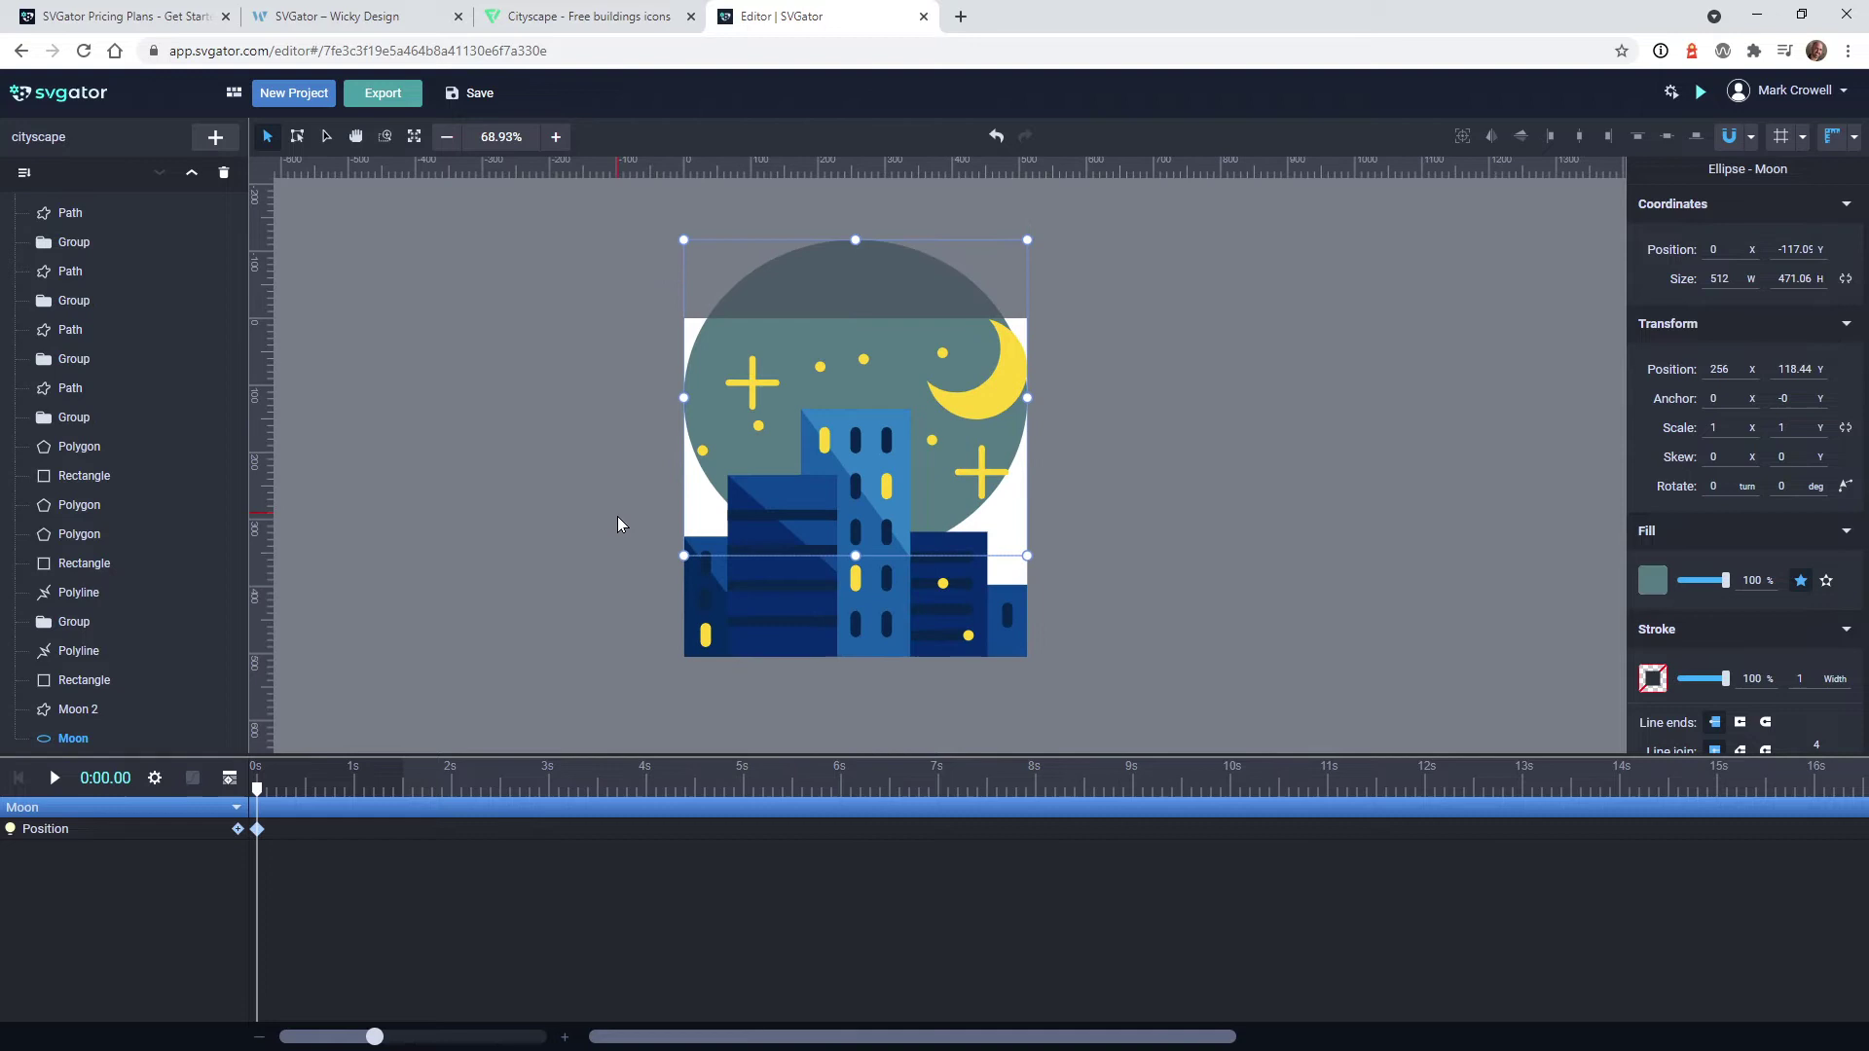
pyautogui.moveTo(788, 454); pyautogui.dragTo(811, 216)
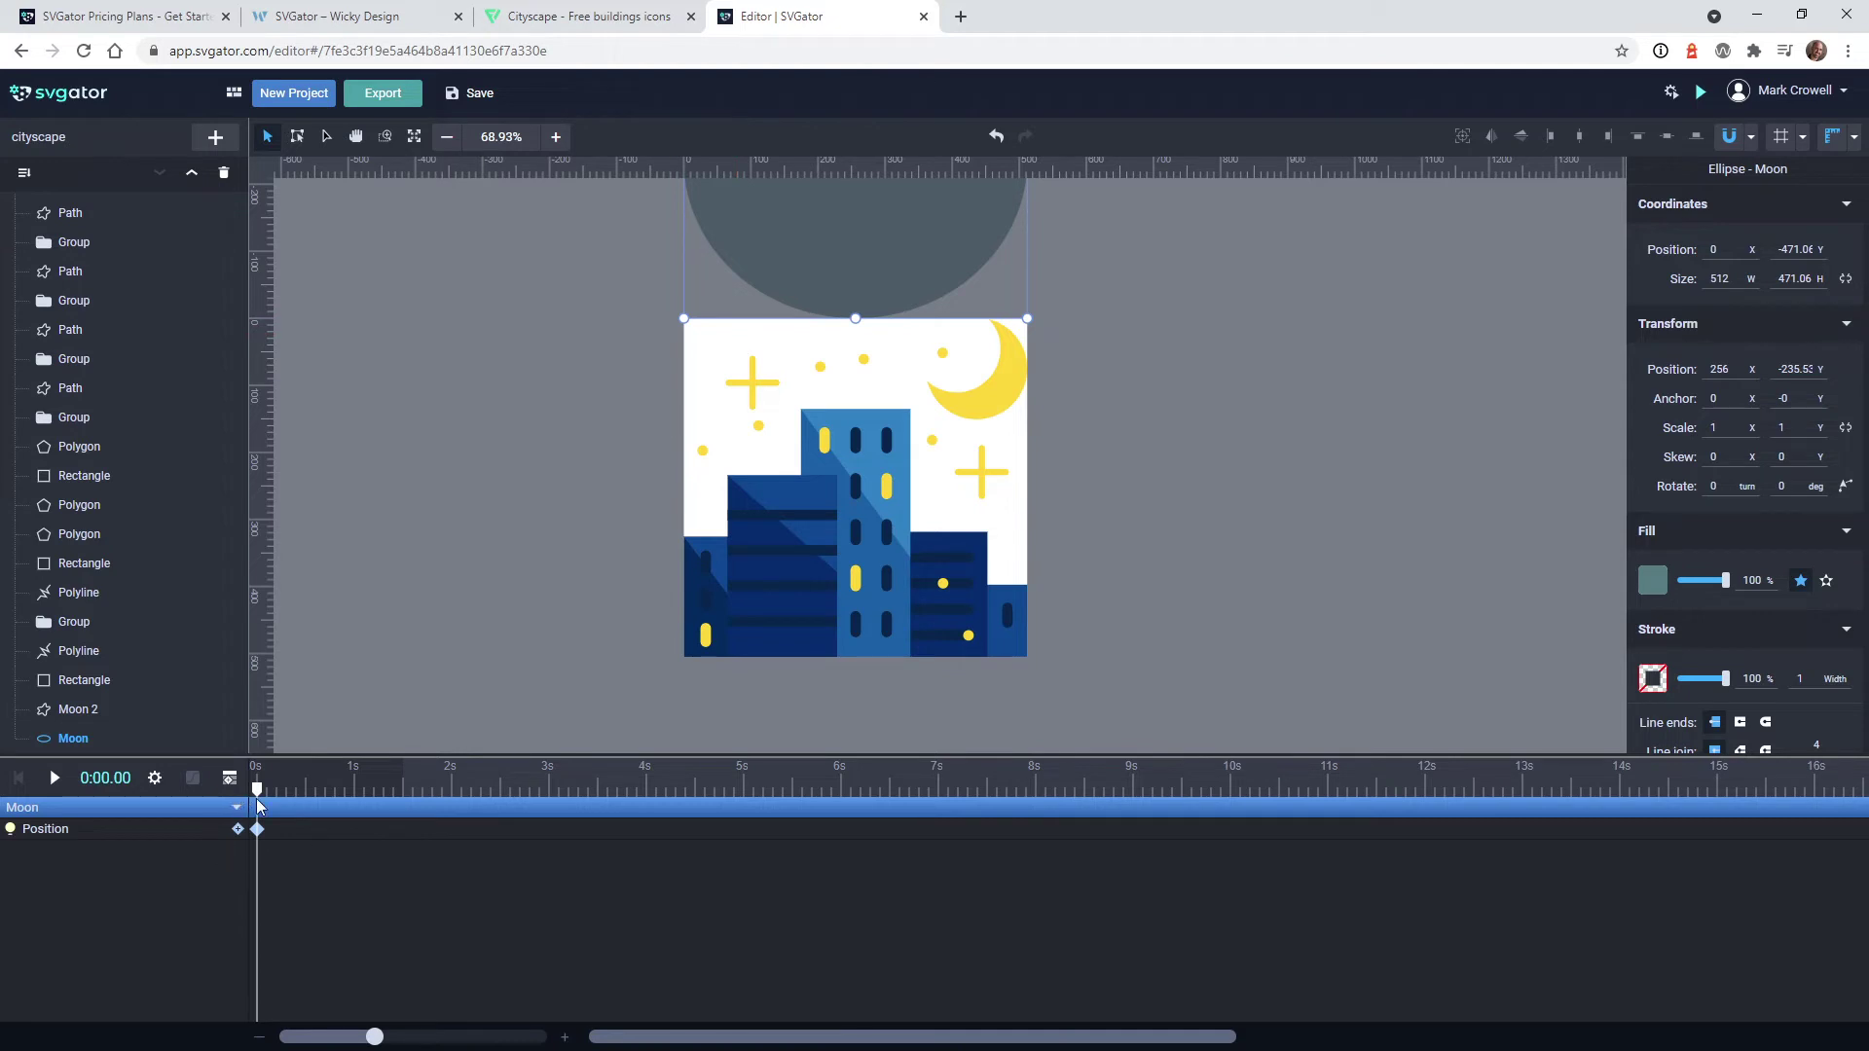
# At 1 s, place the moon down over the city, then preview its slide
pyautogui.moveTo(257, 789); pyautogui.dragTo(357, 804)
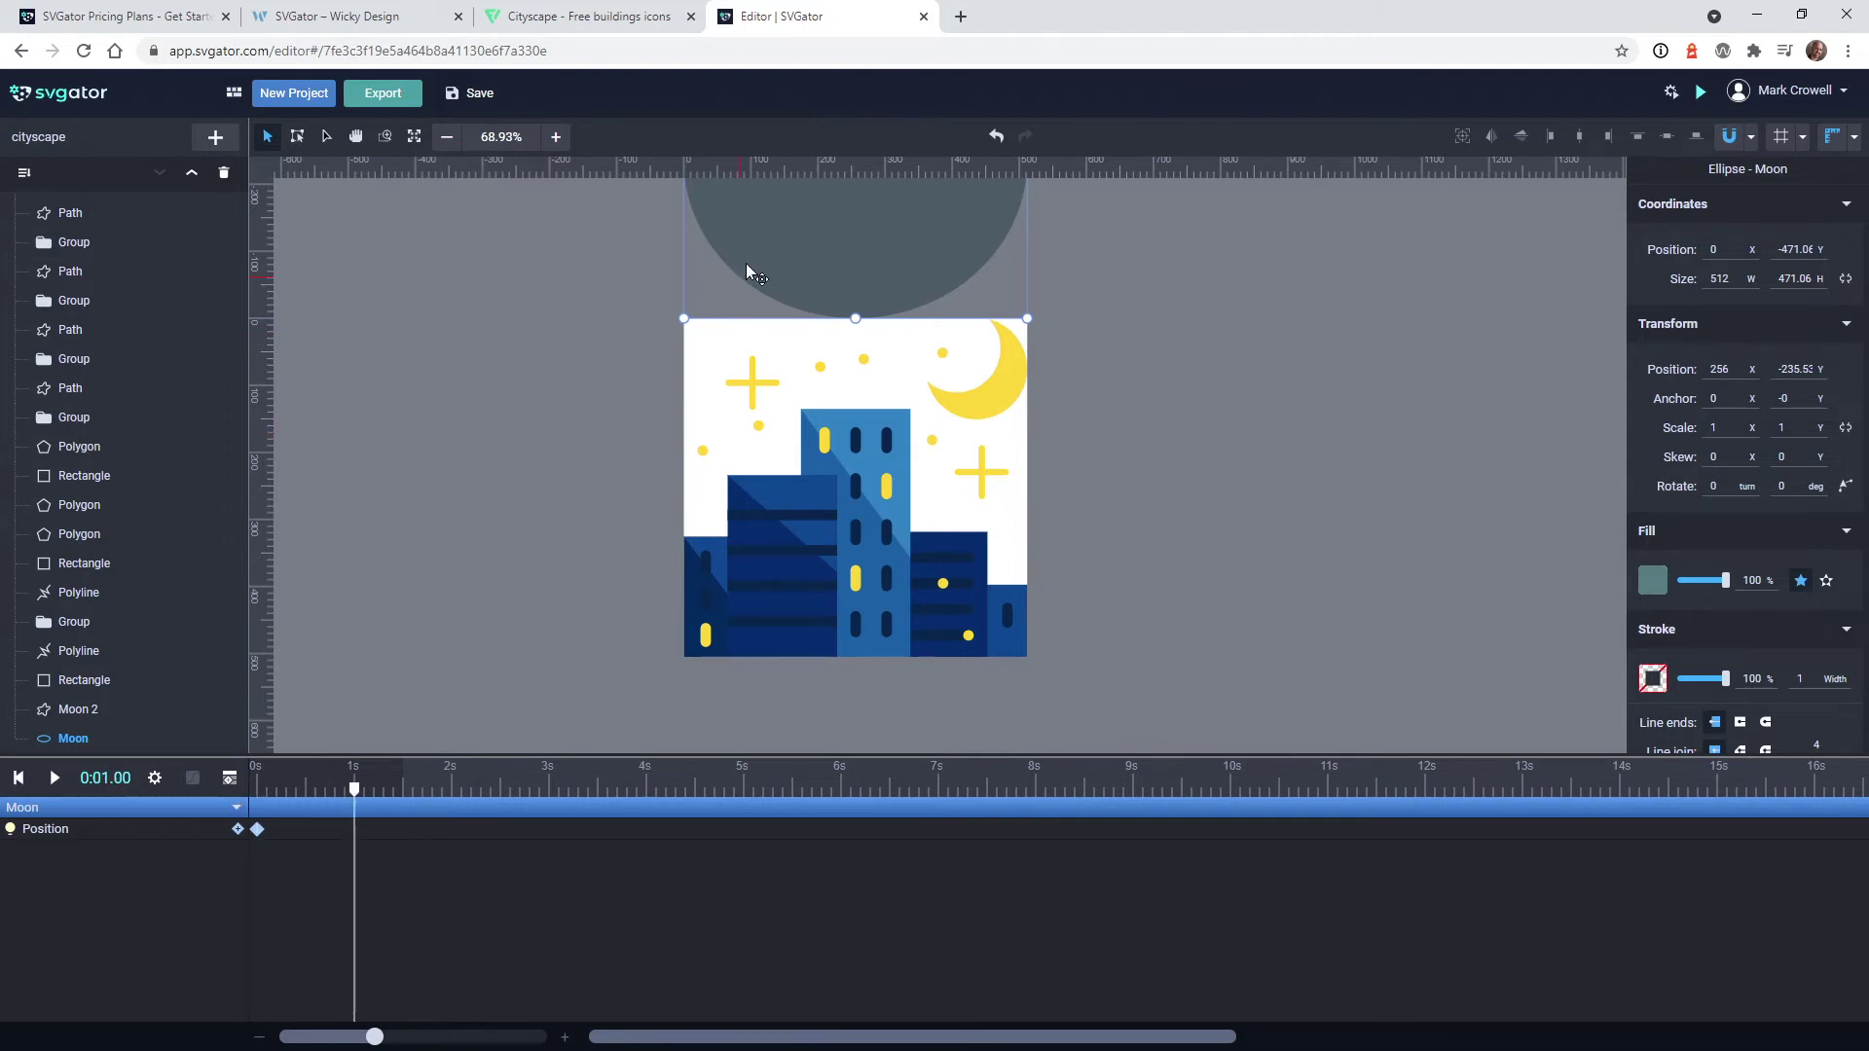
pyautogui.moveTo(762, 238); pyautogui.dragTo(756, 472)
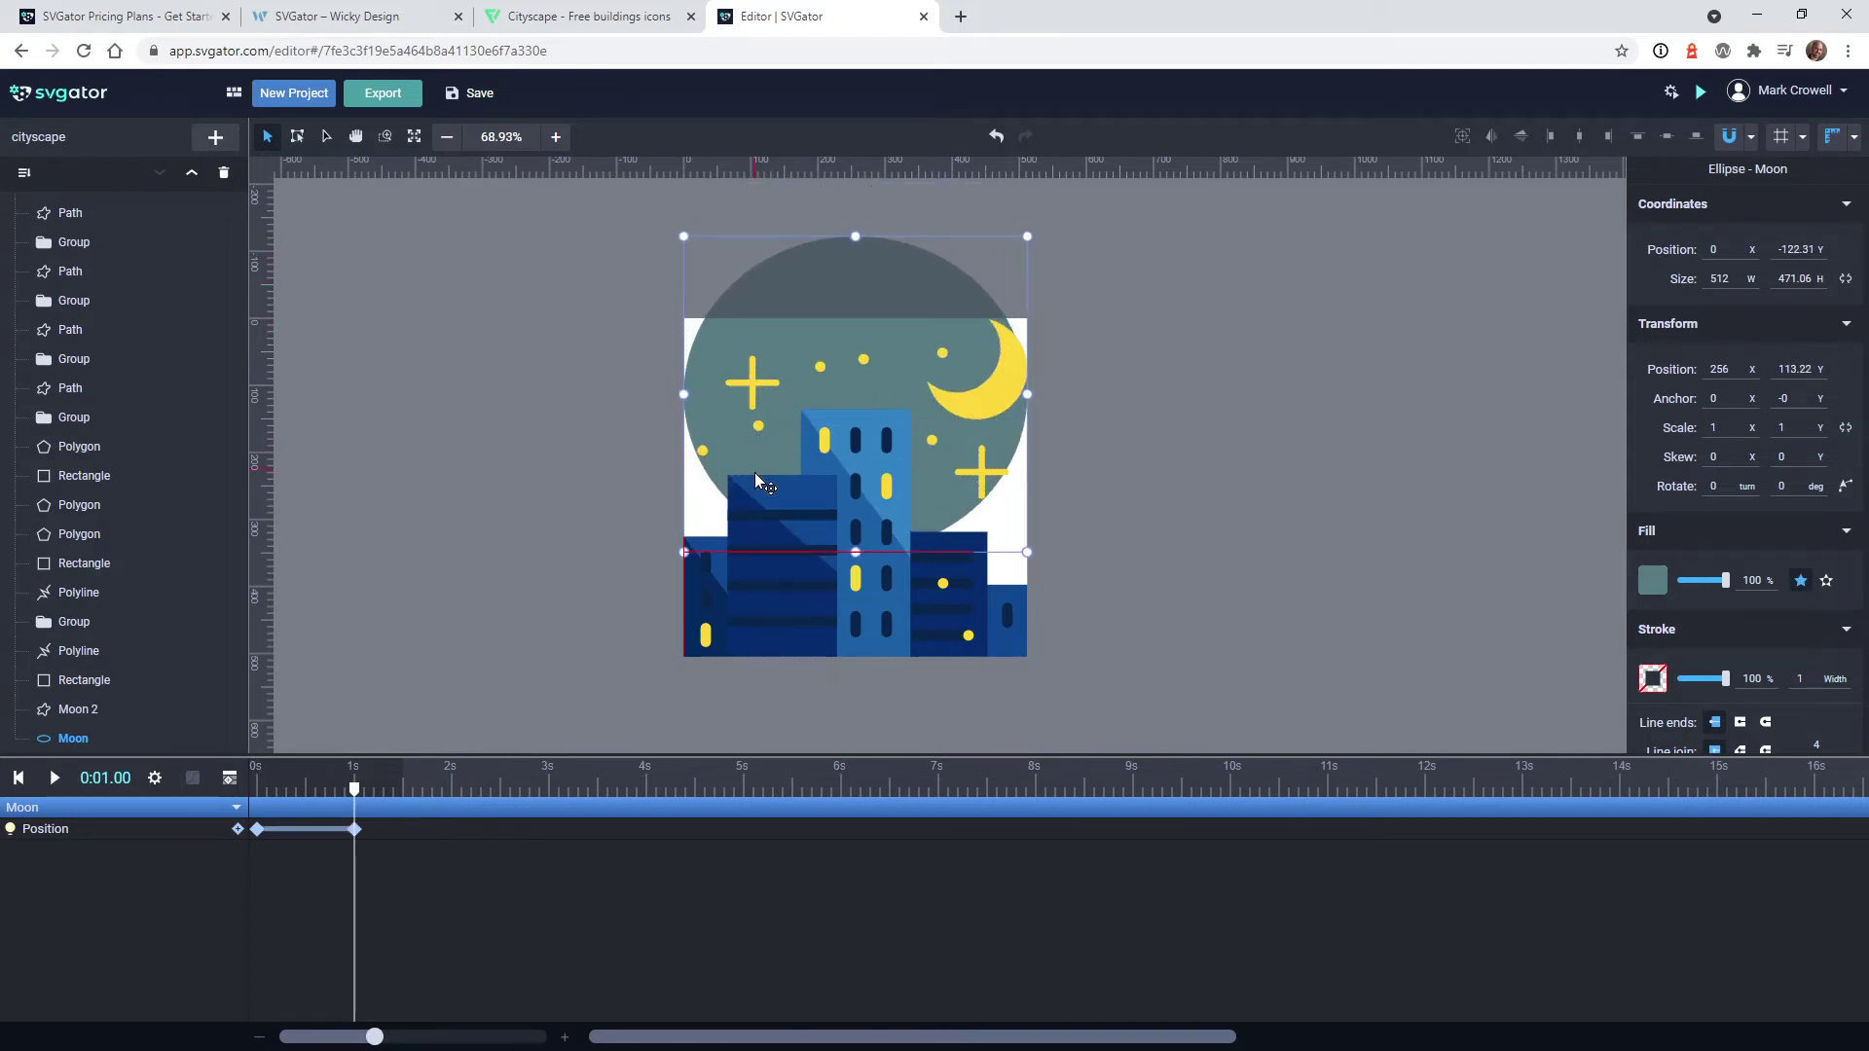
pyautogui.moveTo(353, 791); pyautogui.dragTo(310, 809)
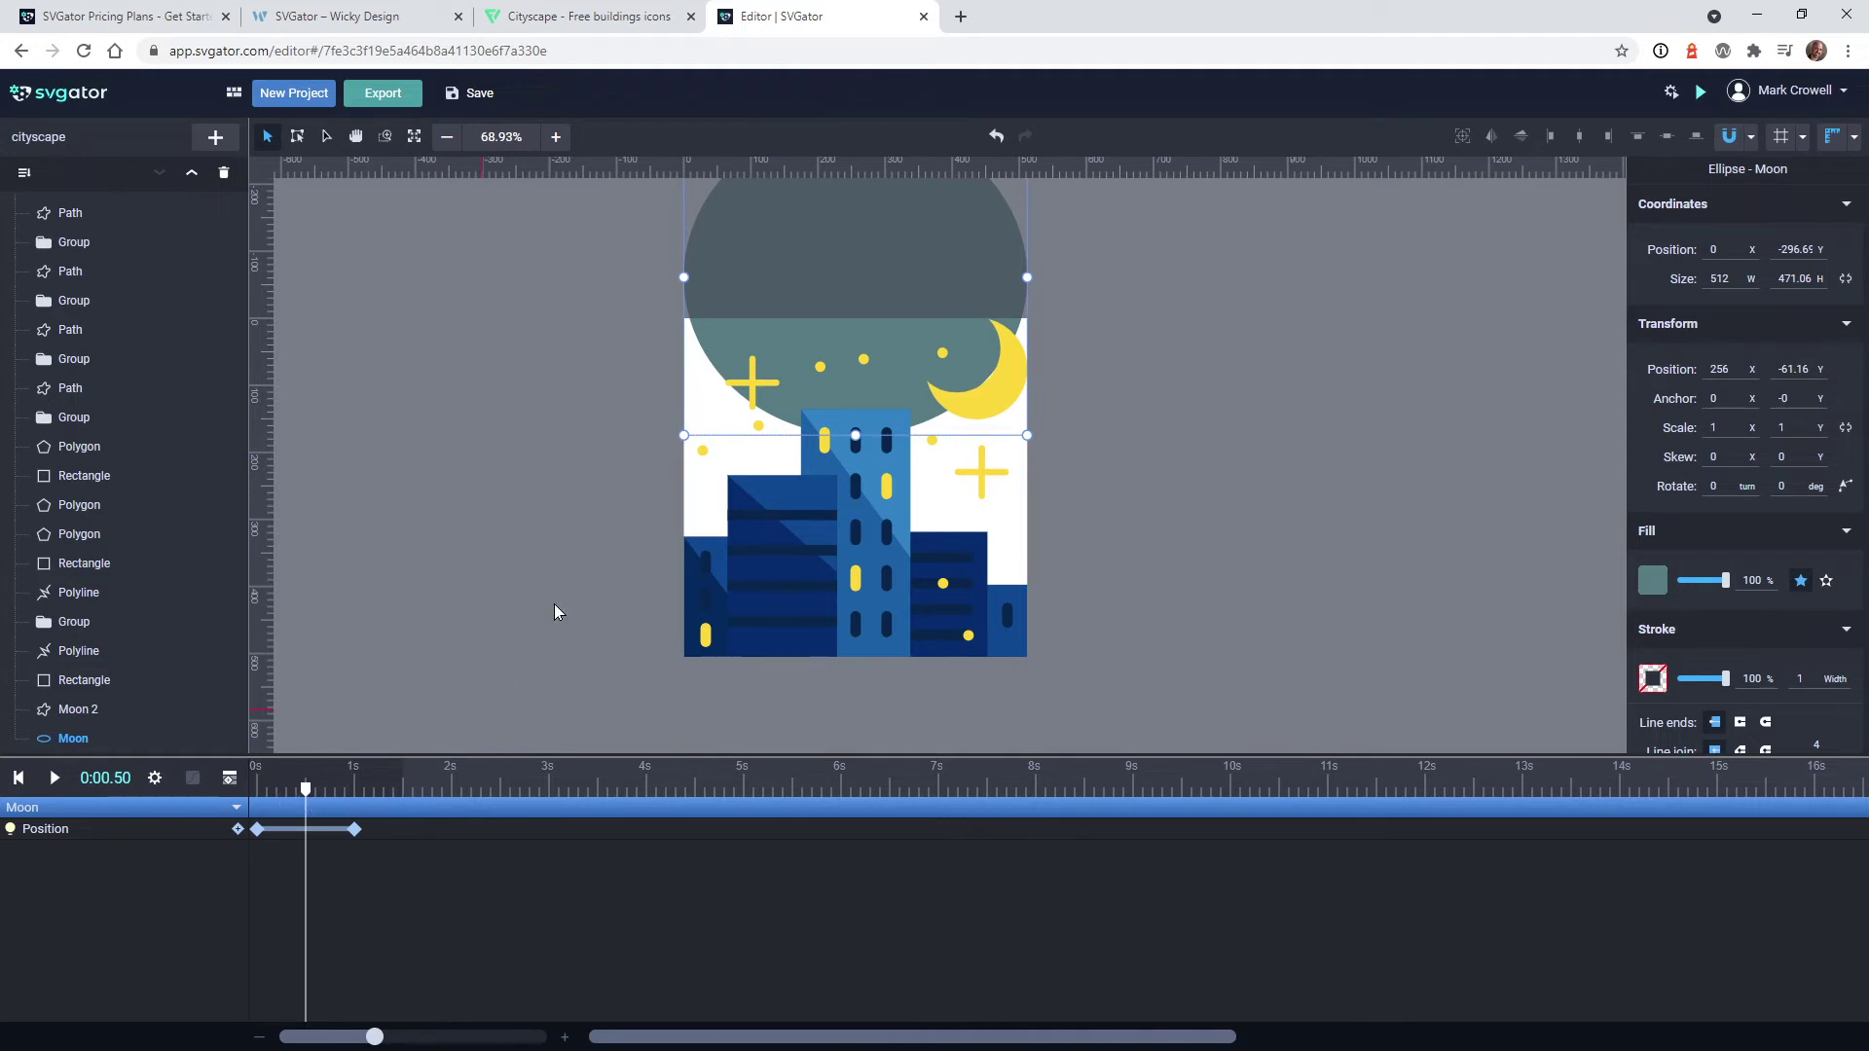
# Give the Moon 2 crescent an Opacity animation at 0% at 0.5 s
pyautogui.click(574, 470)
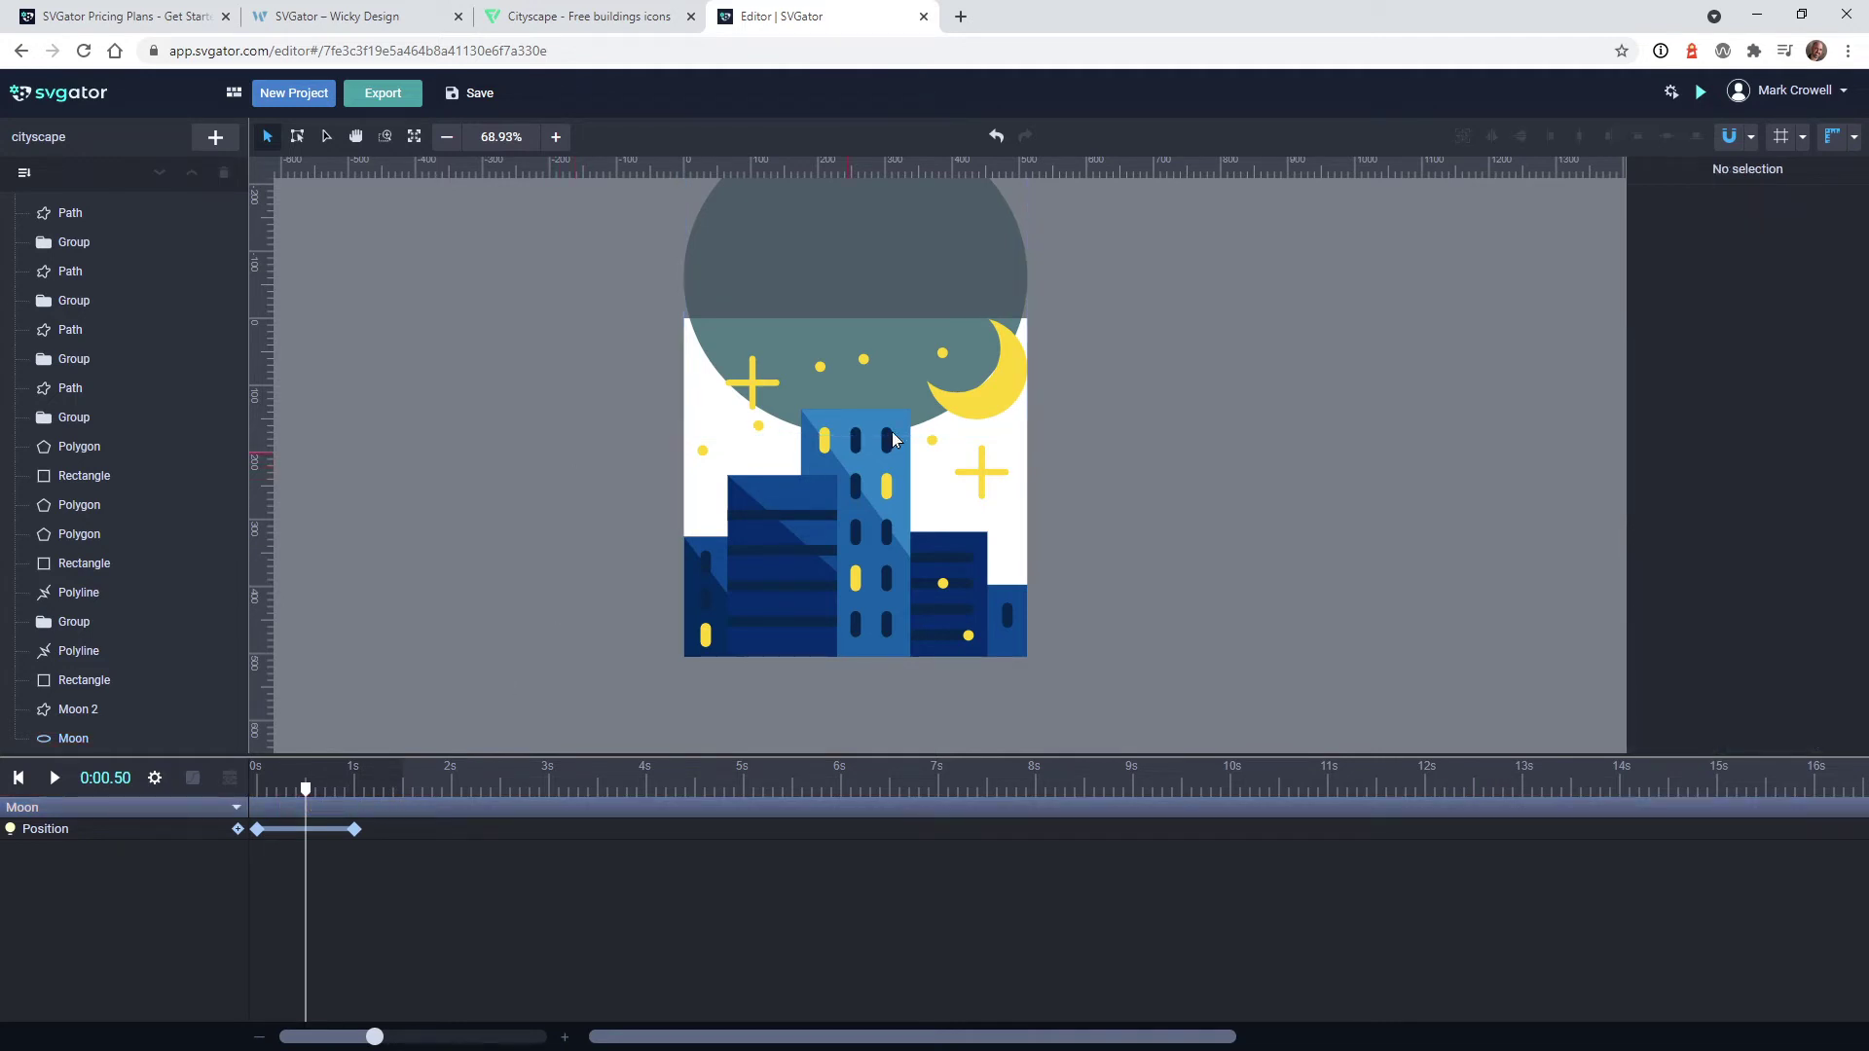
pyautogui.click(1007, 399)
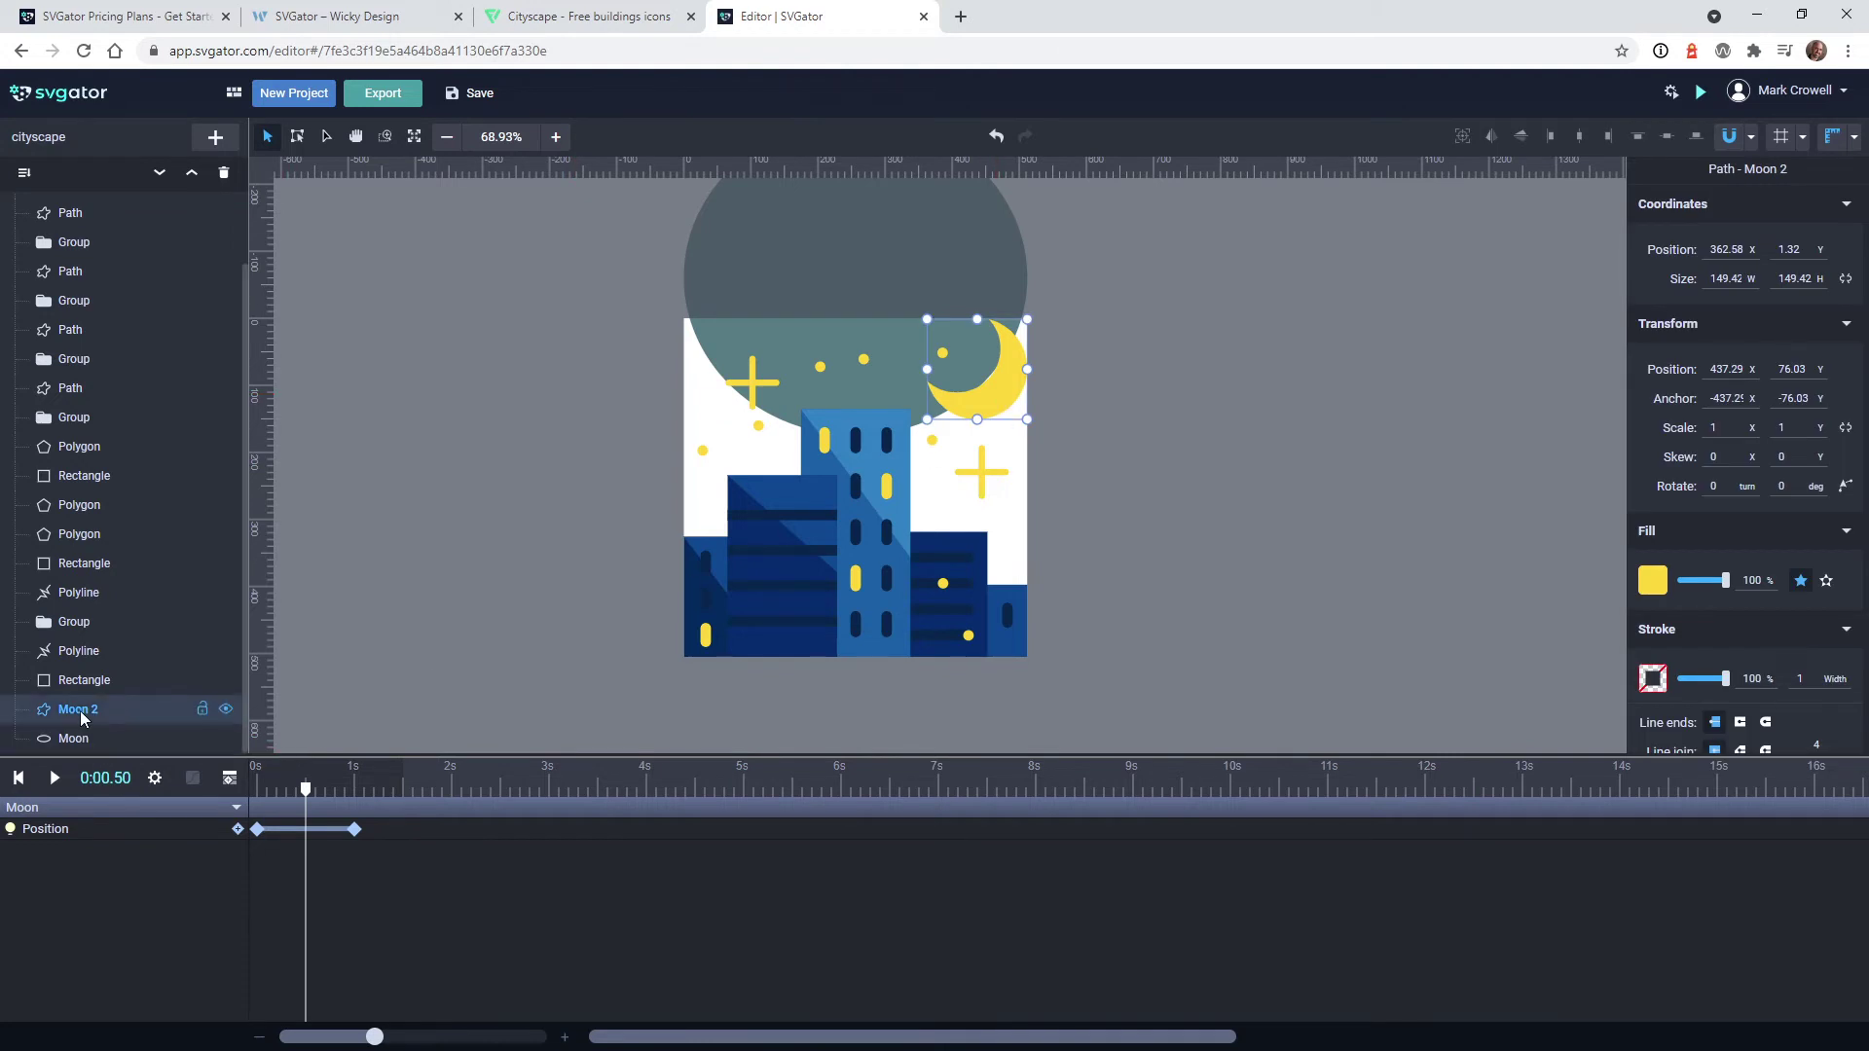
pyautogui.click(229, 780)
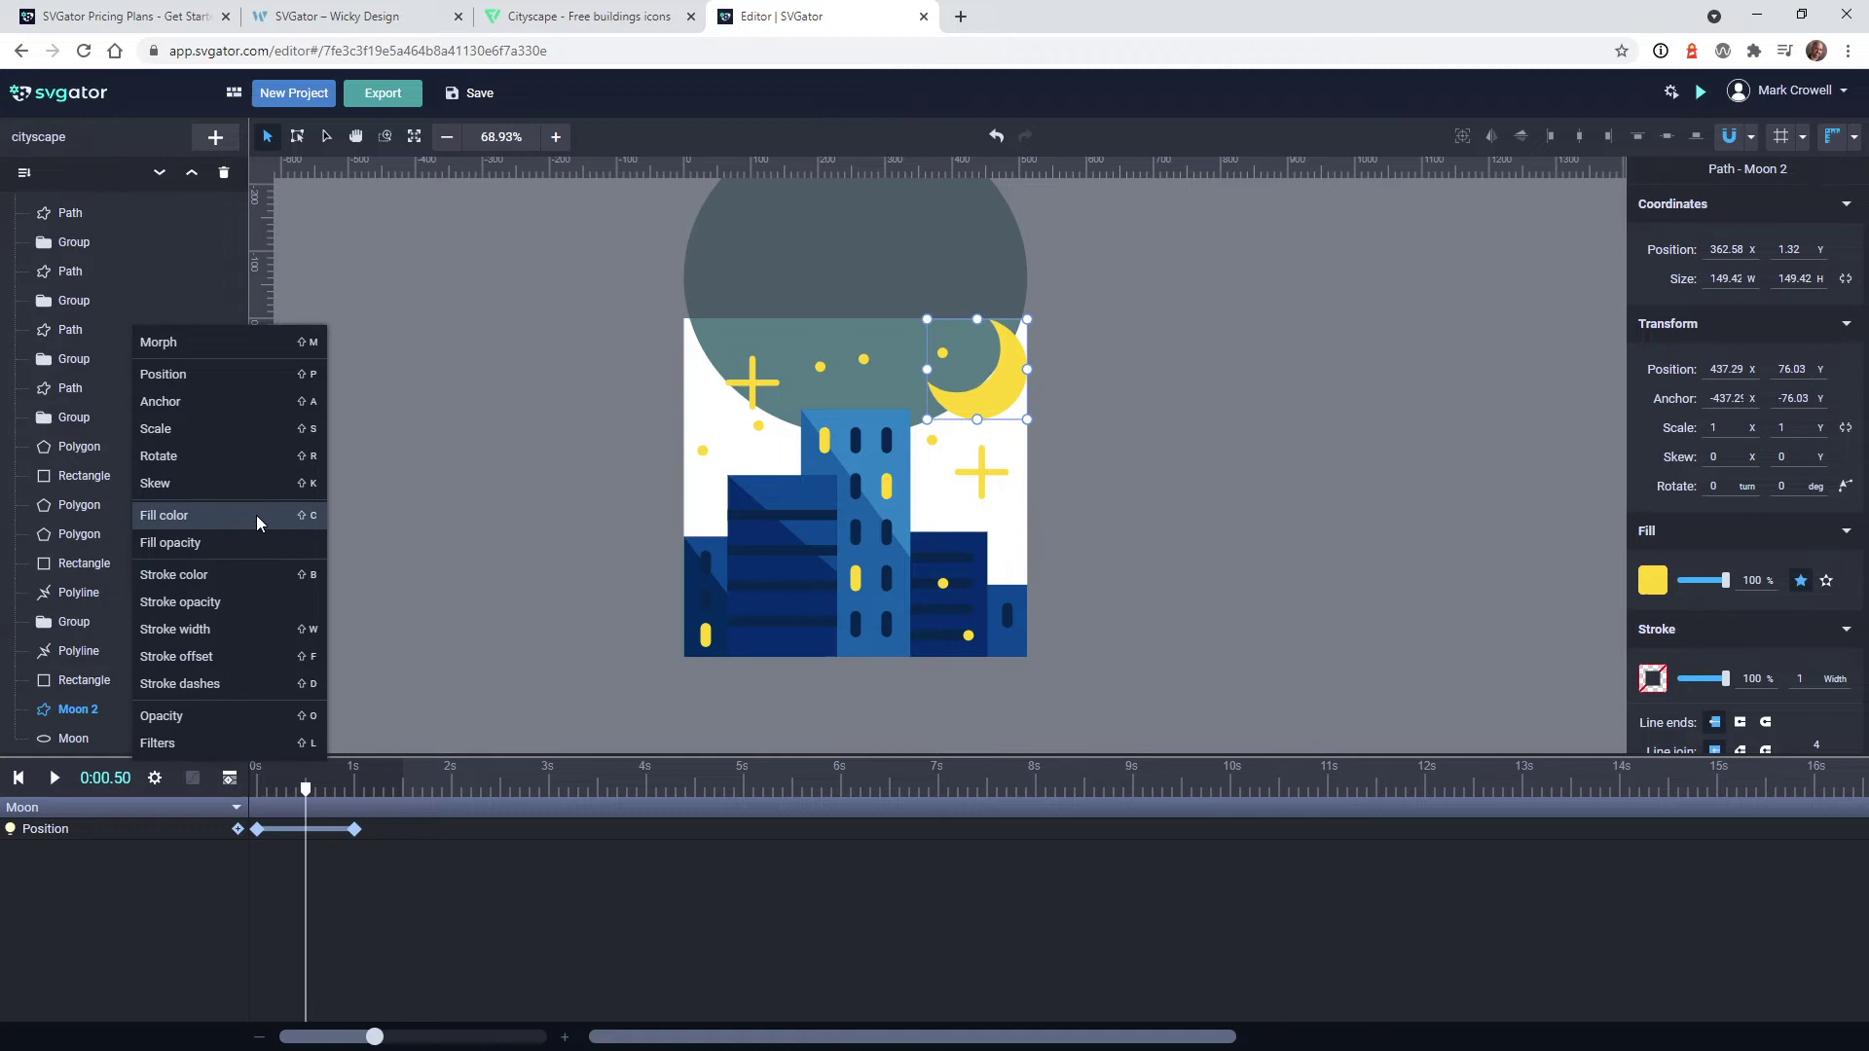
pyautogui.click(196, 722)
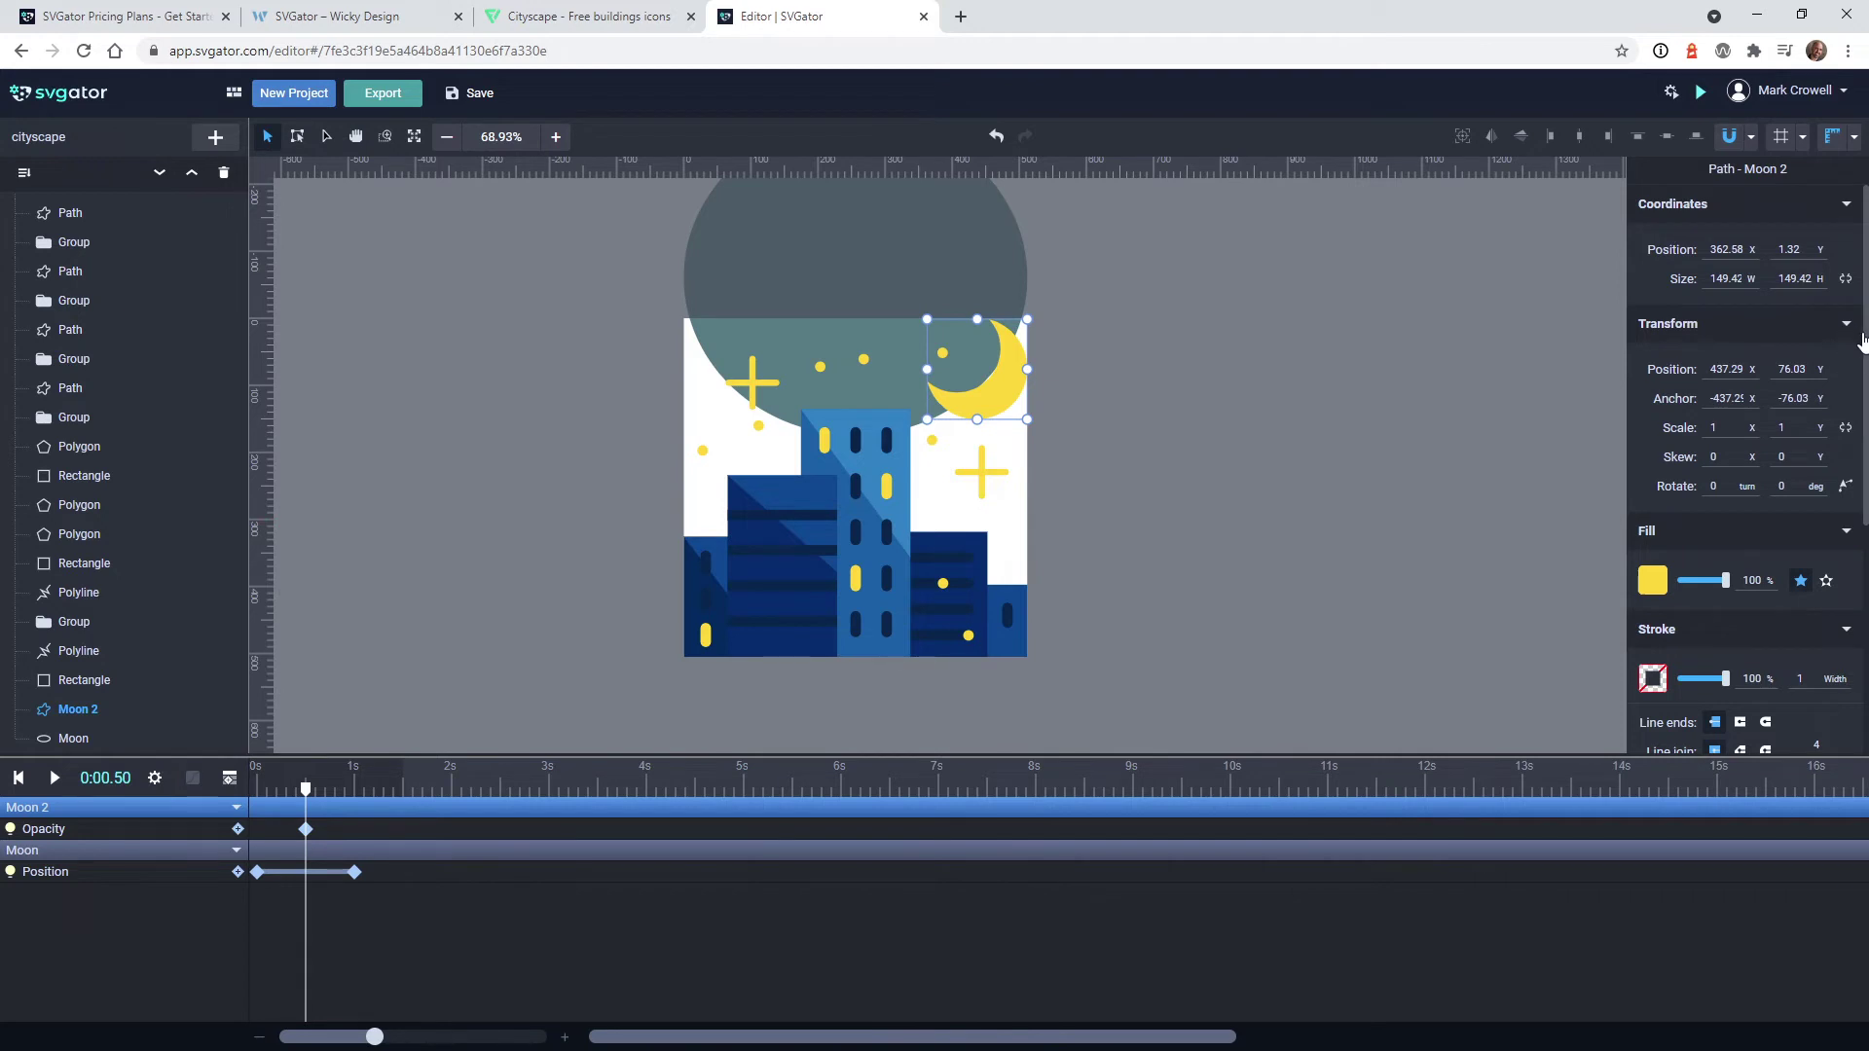
pyautogui.scroll(-4, 1866, 343)
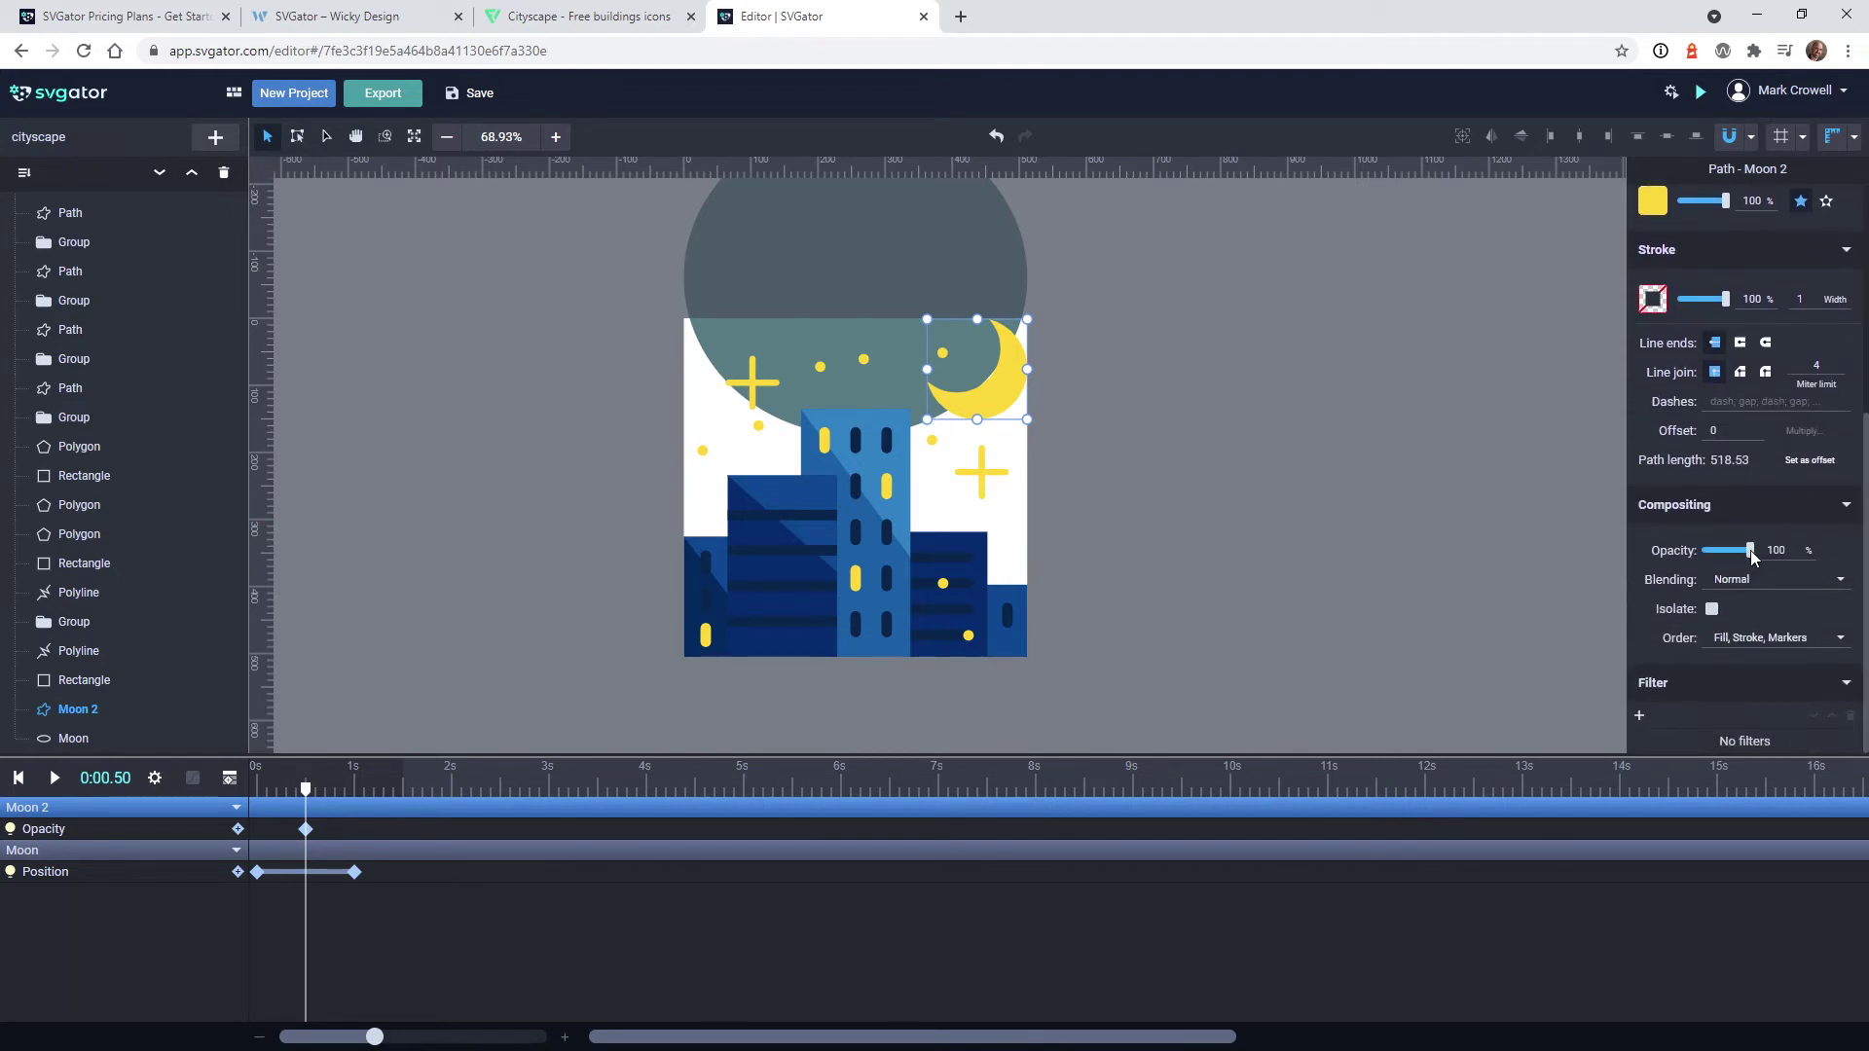
pyautogui.moveTo(1753, 555); pyautogui.dragTo(1693, 555)
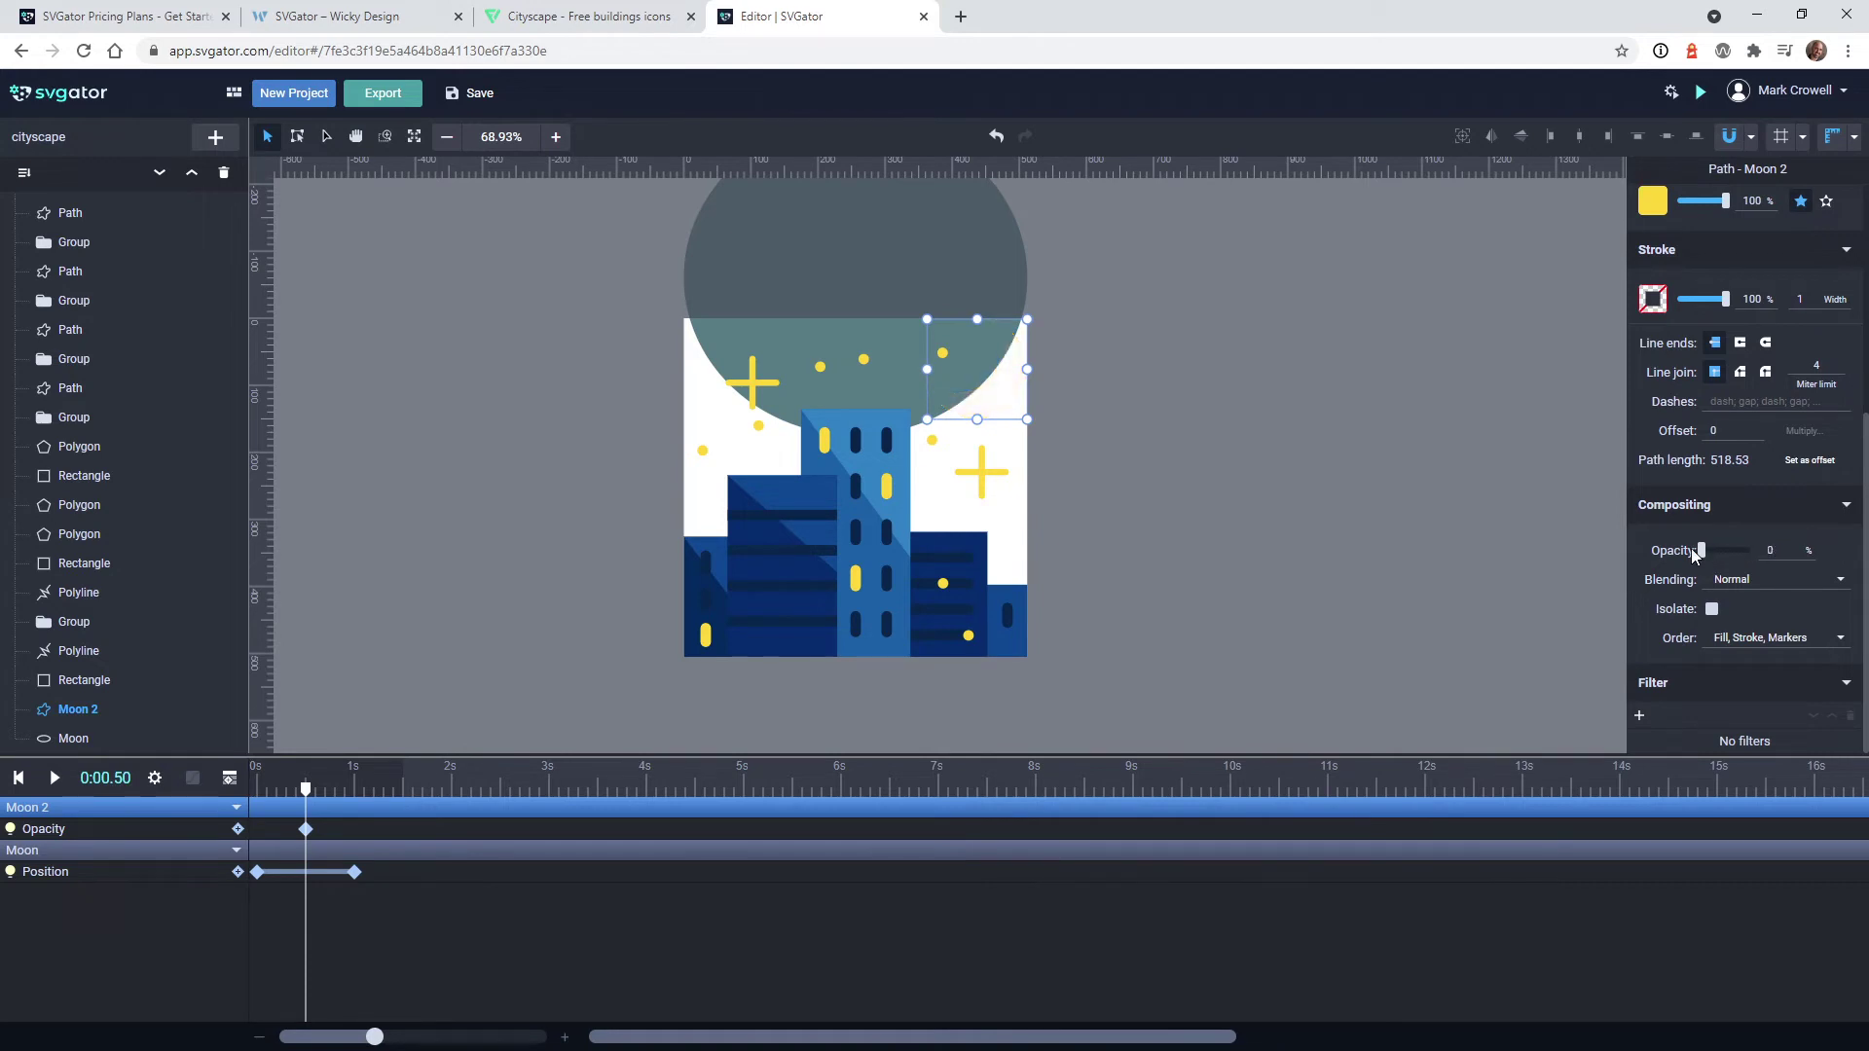
# Set the crescent's Opacity to 100% at 1 s and preview the fade-in
pyautogui.click(361, 787)
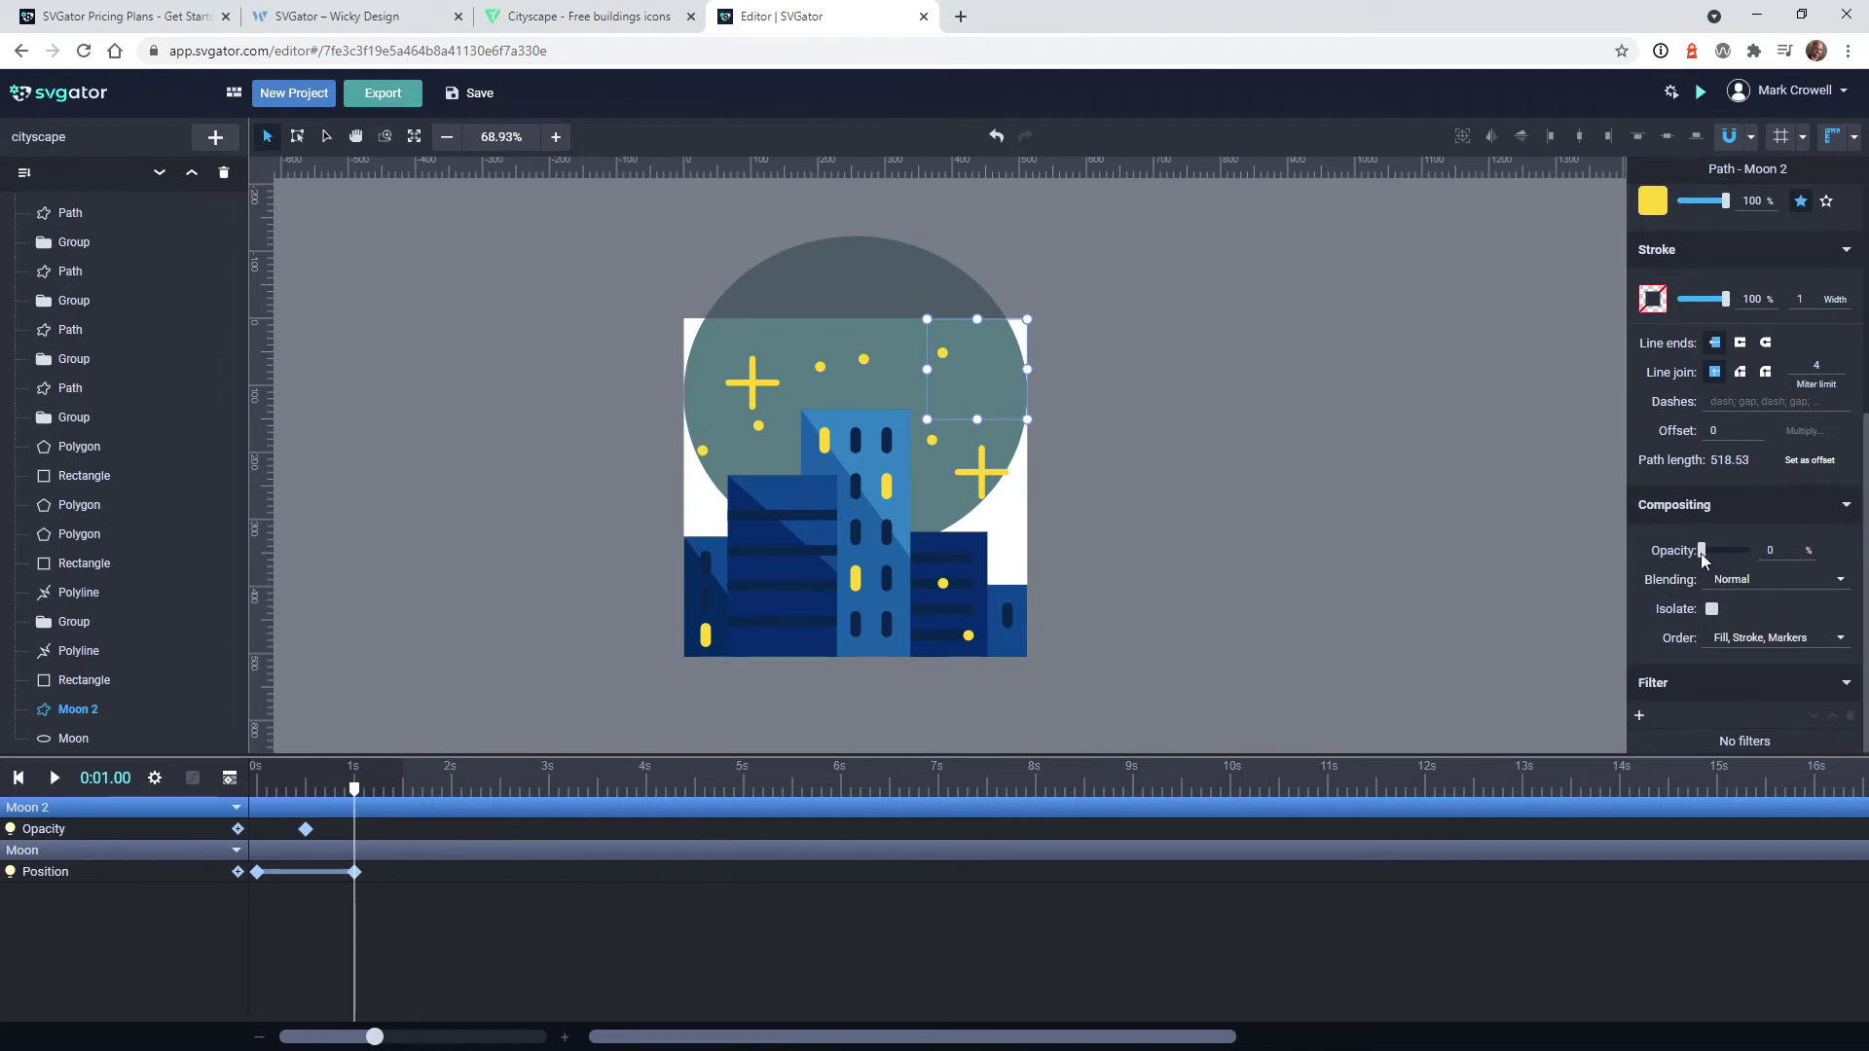
pyautogui.moveTo(1702, 551); pyautogui.dragTo(1749, 551)
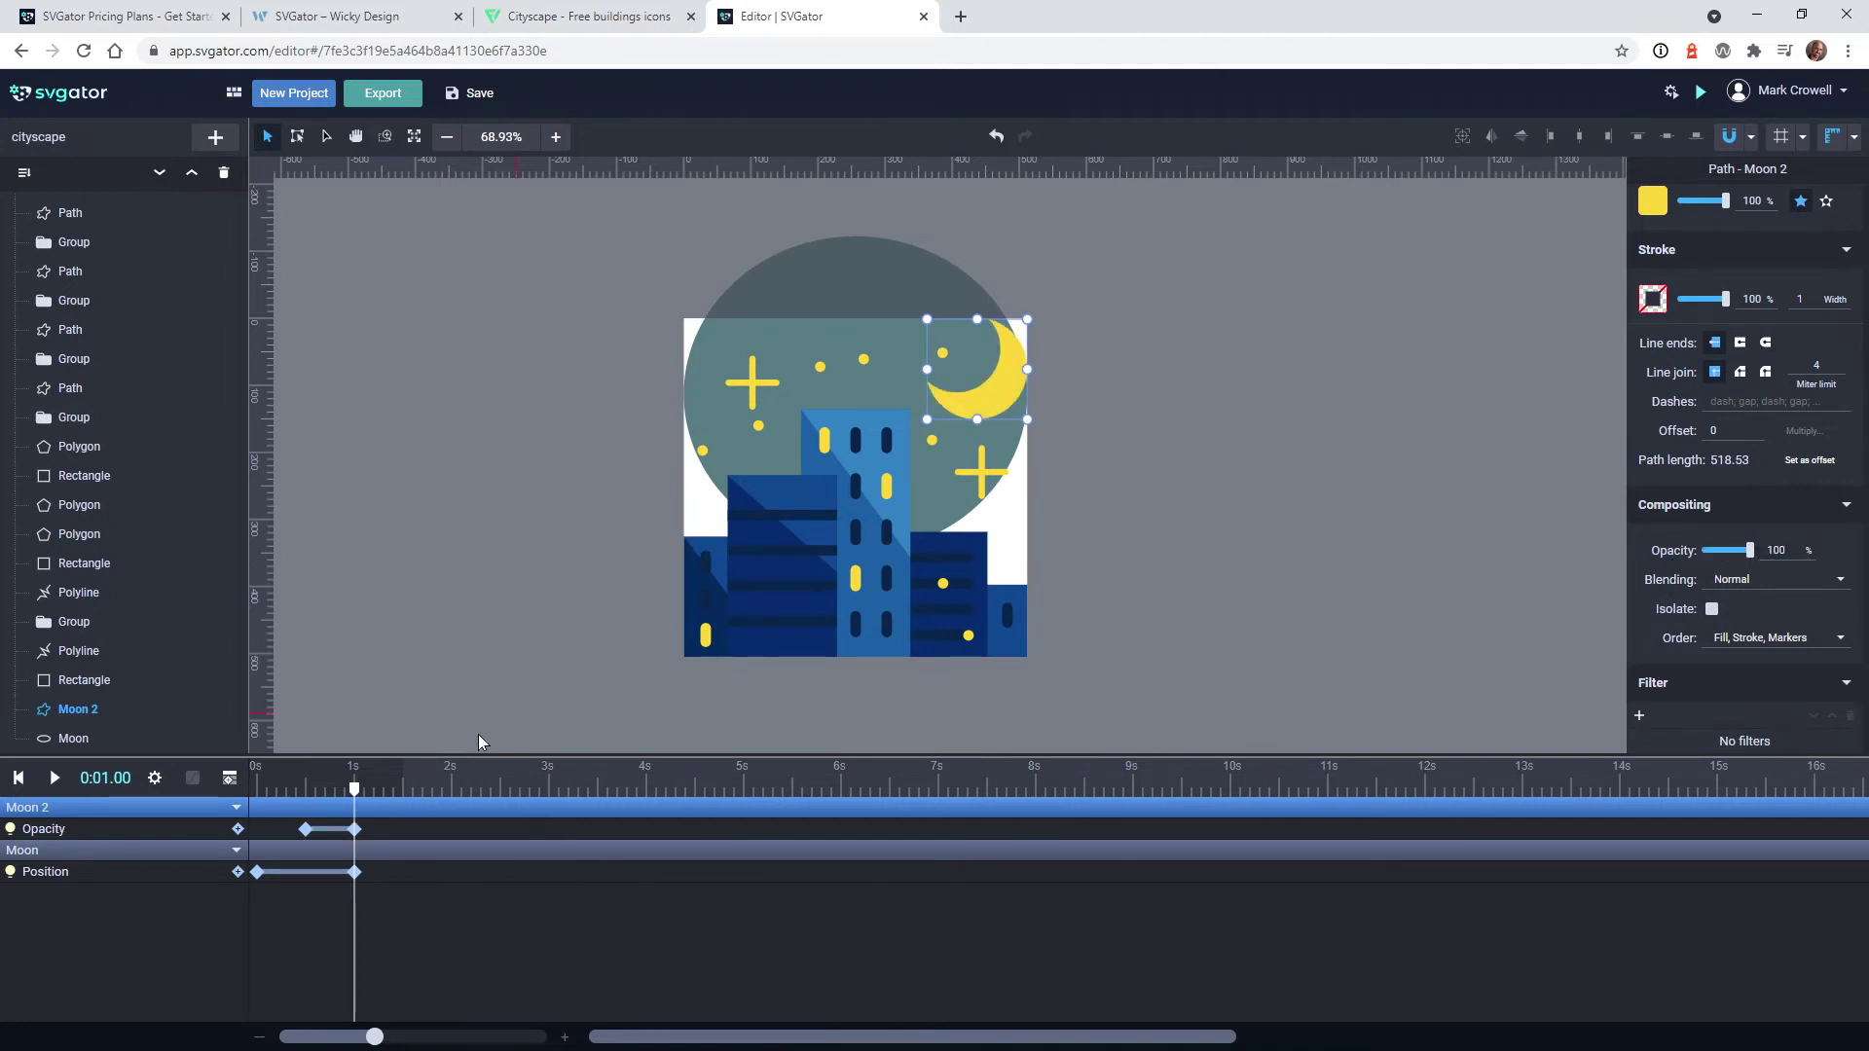
pyautogui.moveTo(358, 799); pyautogui.dragTo(313, 822)
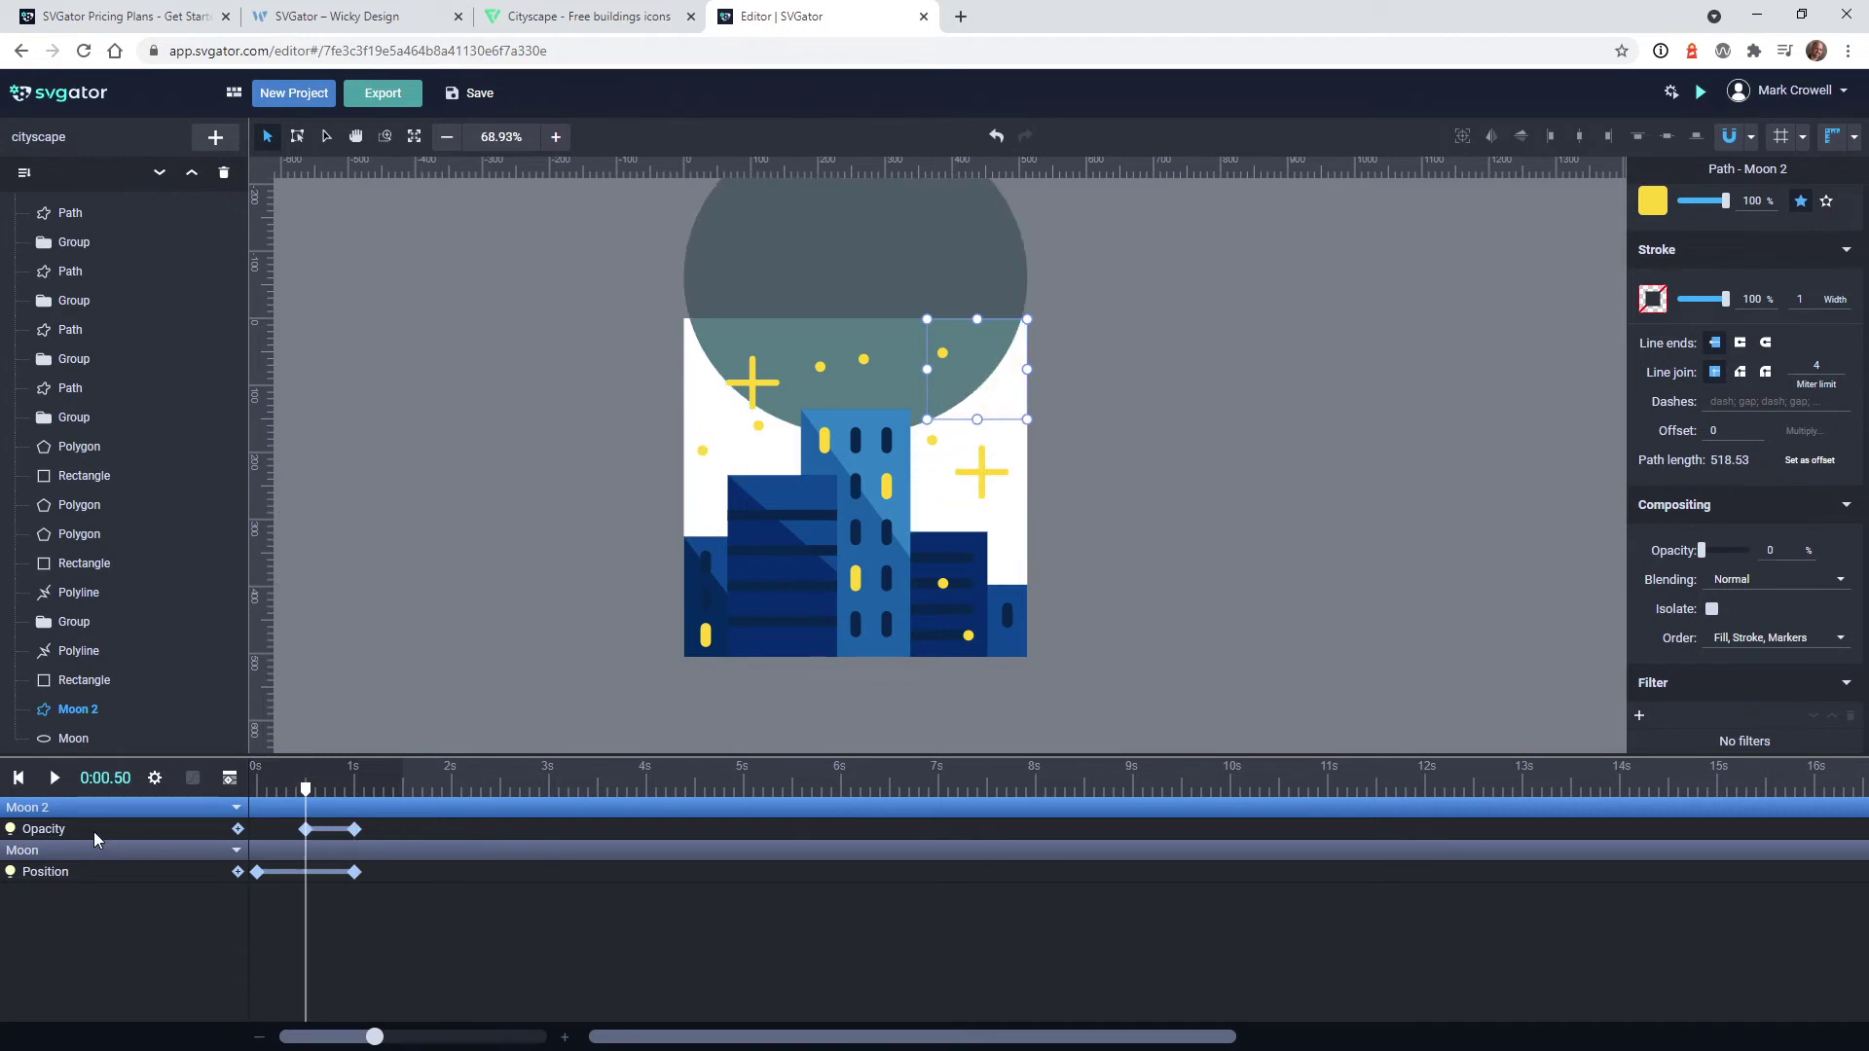
# Select the whole Stars group in Layers and add an Opacity animation
pyautogui.click(749, 386)
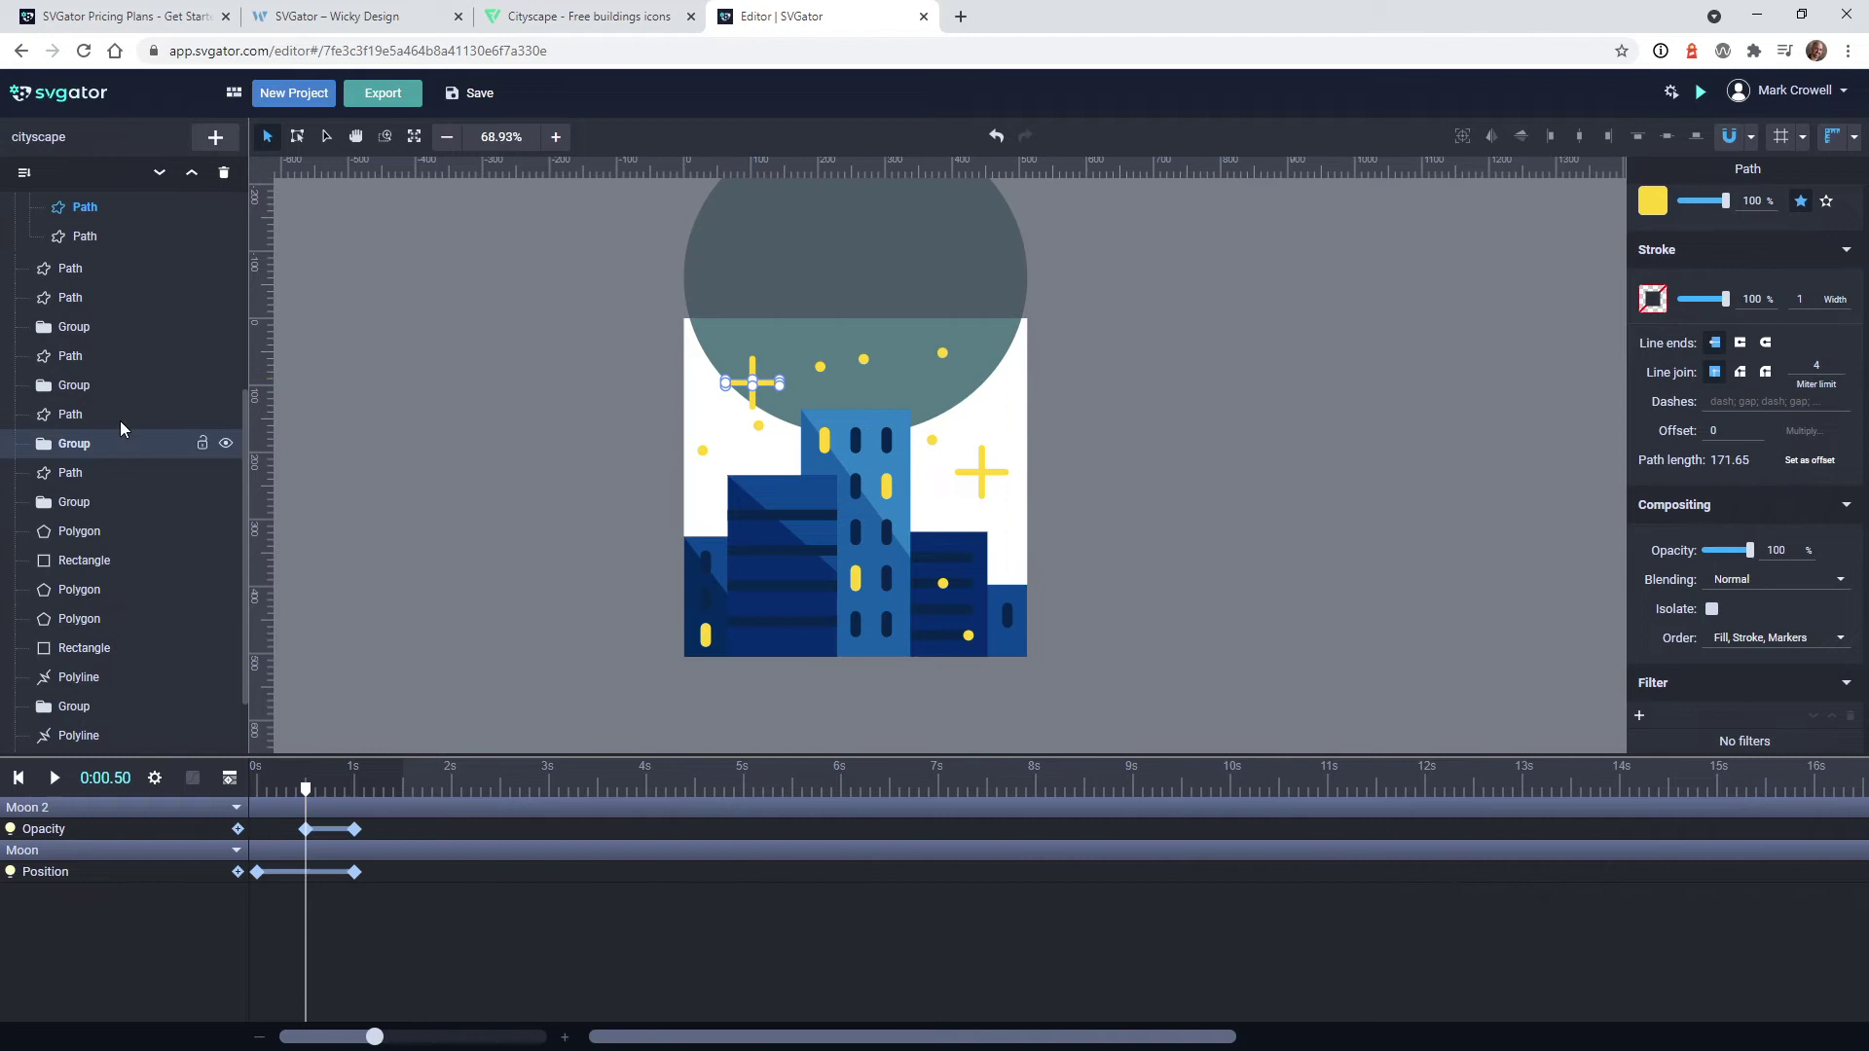
pyautogui.scroll(4, 97, 403)
pyautogui.click(74, 237)
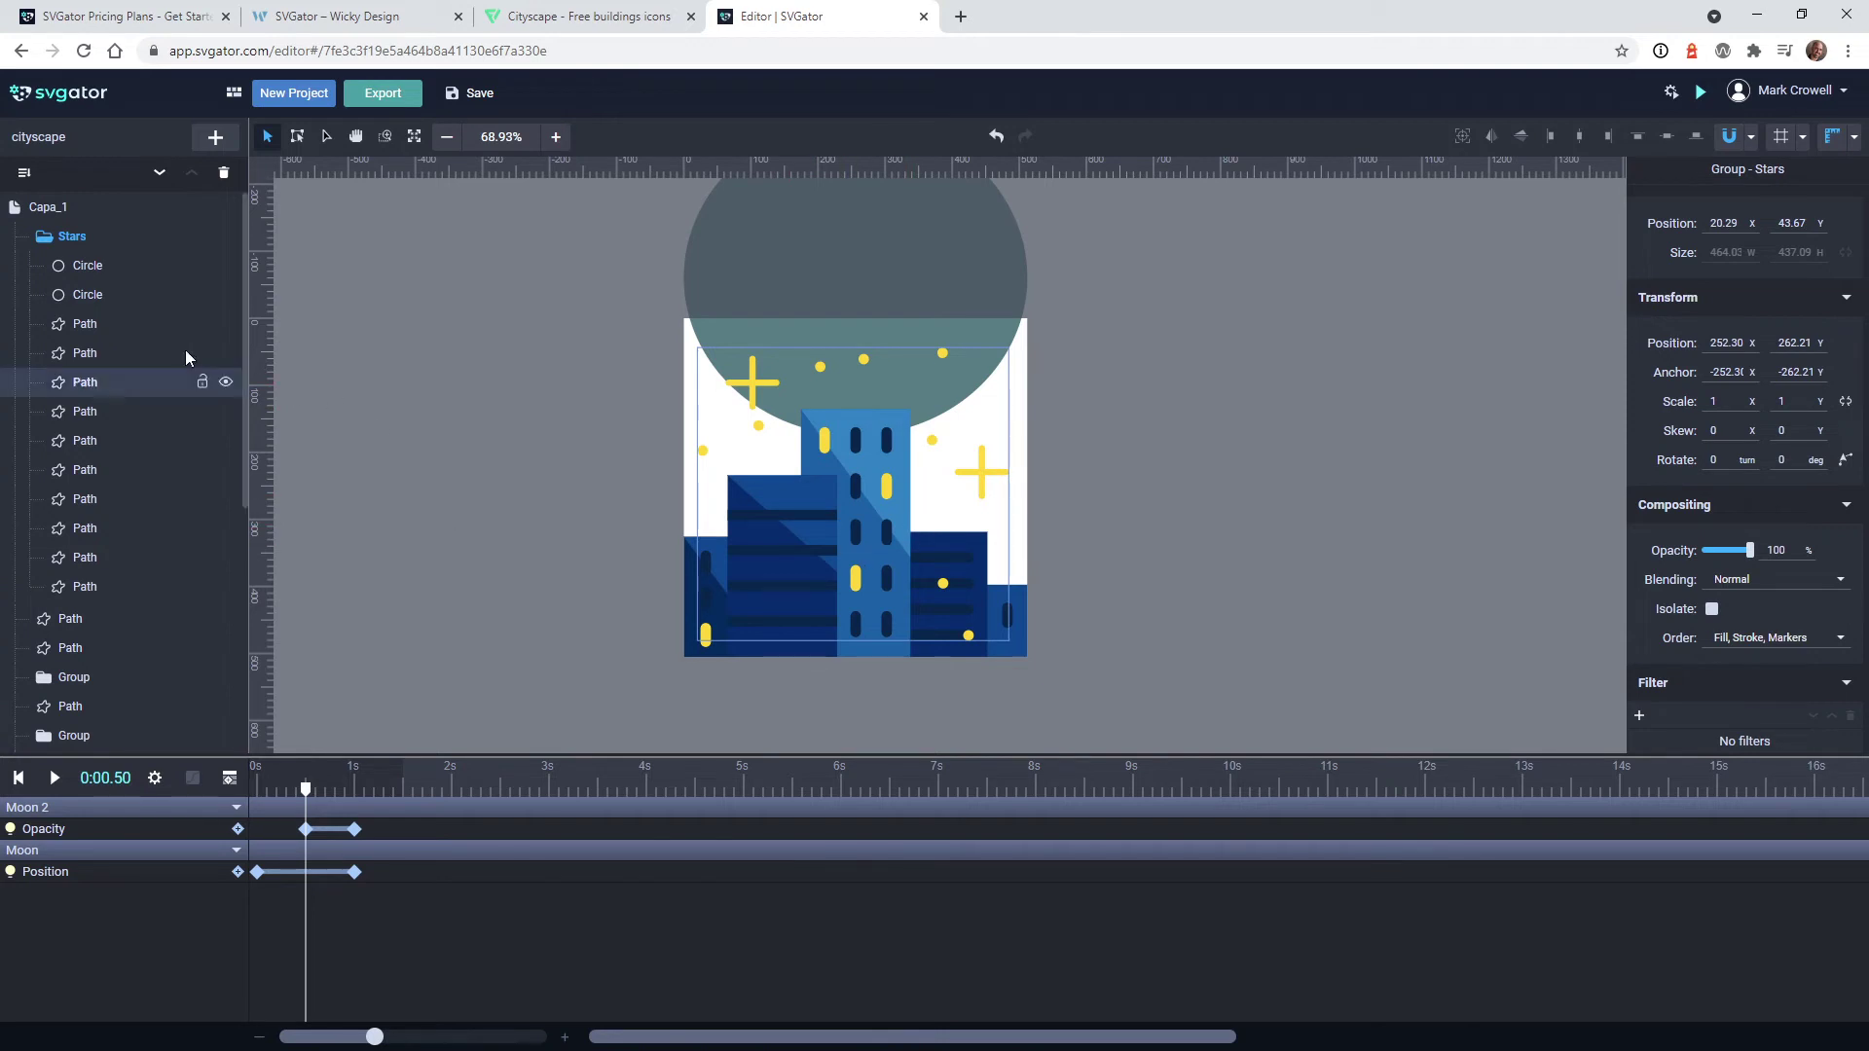
pyautogui.click(45, 240)
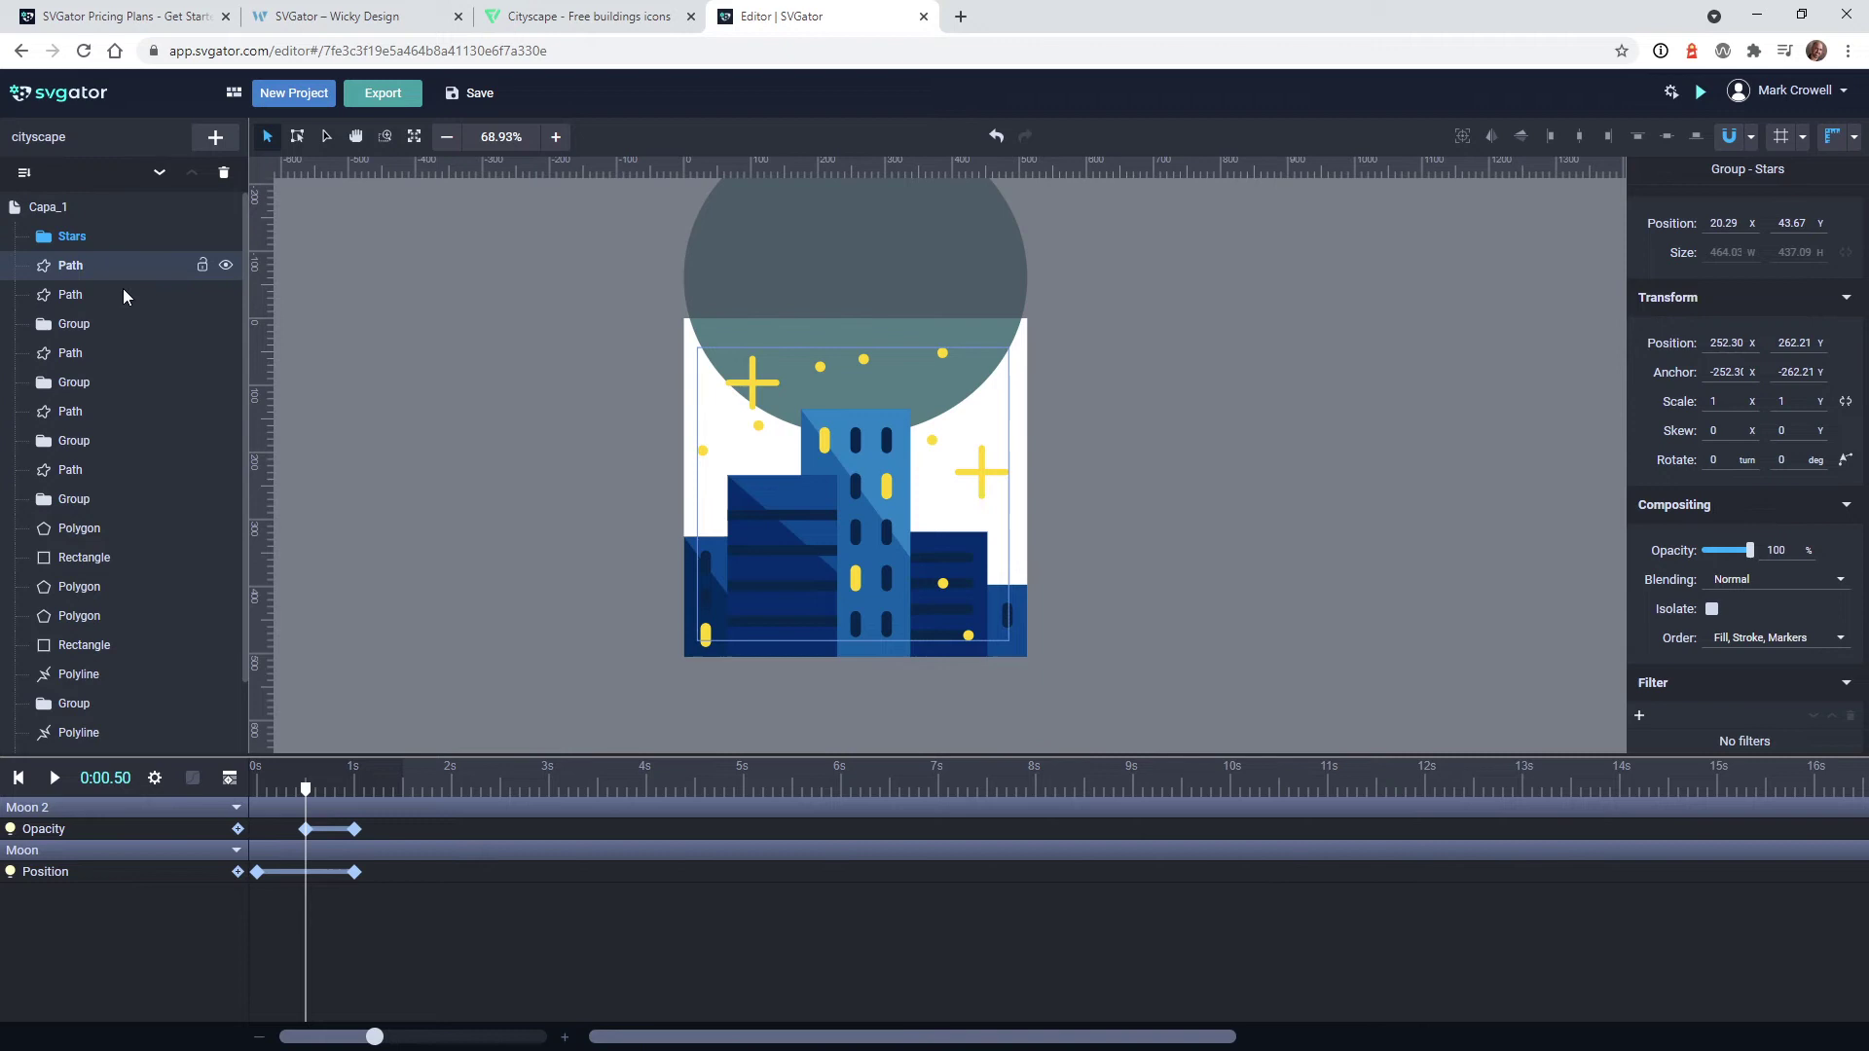
pyautogui.keyDown('ctrl'); pyautogui.click(77, 240); pyautogui.keyUp('ctrl')
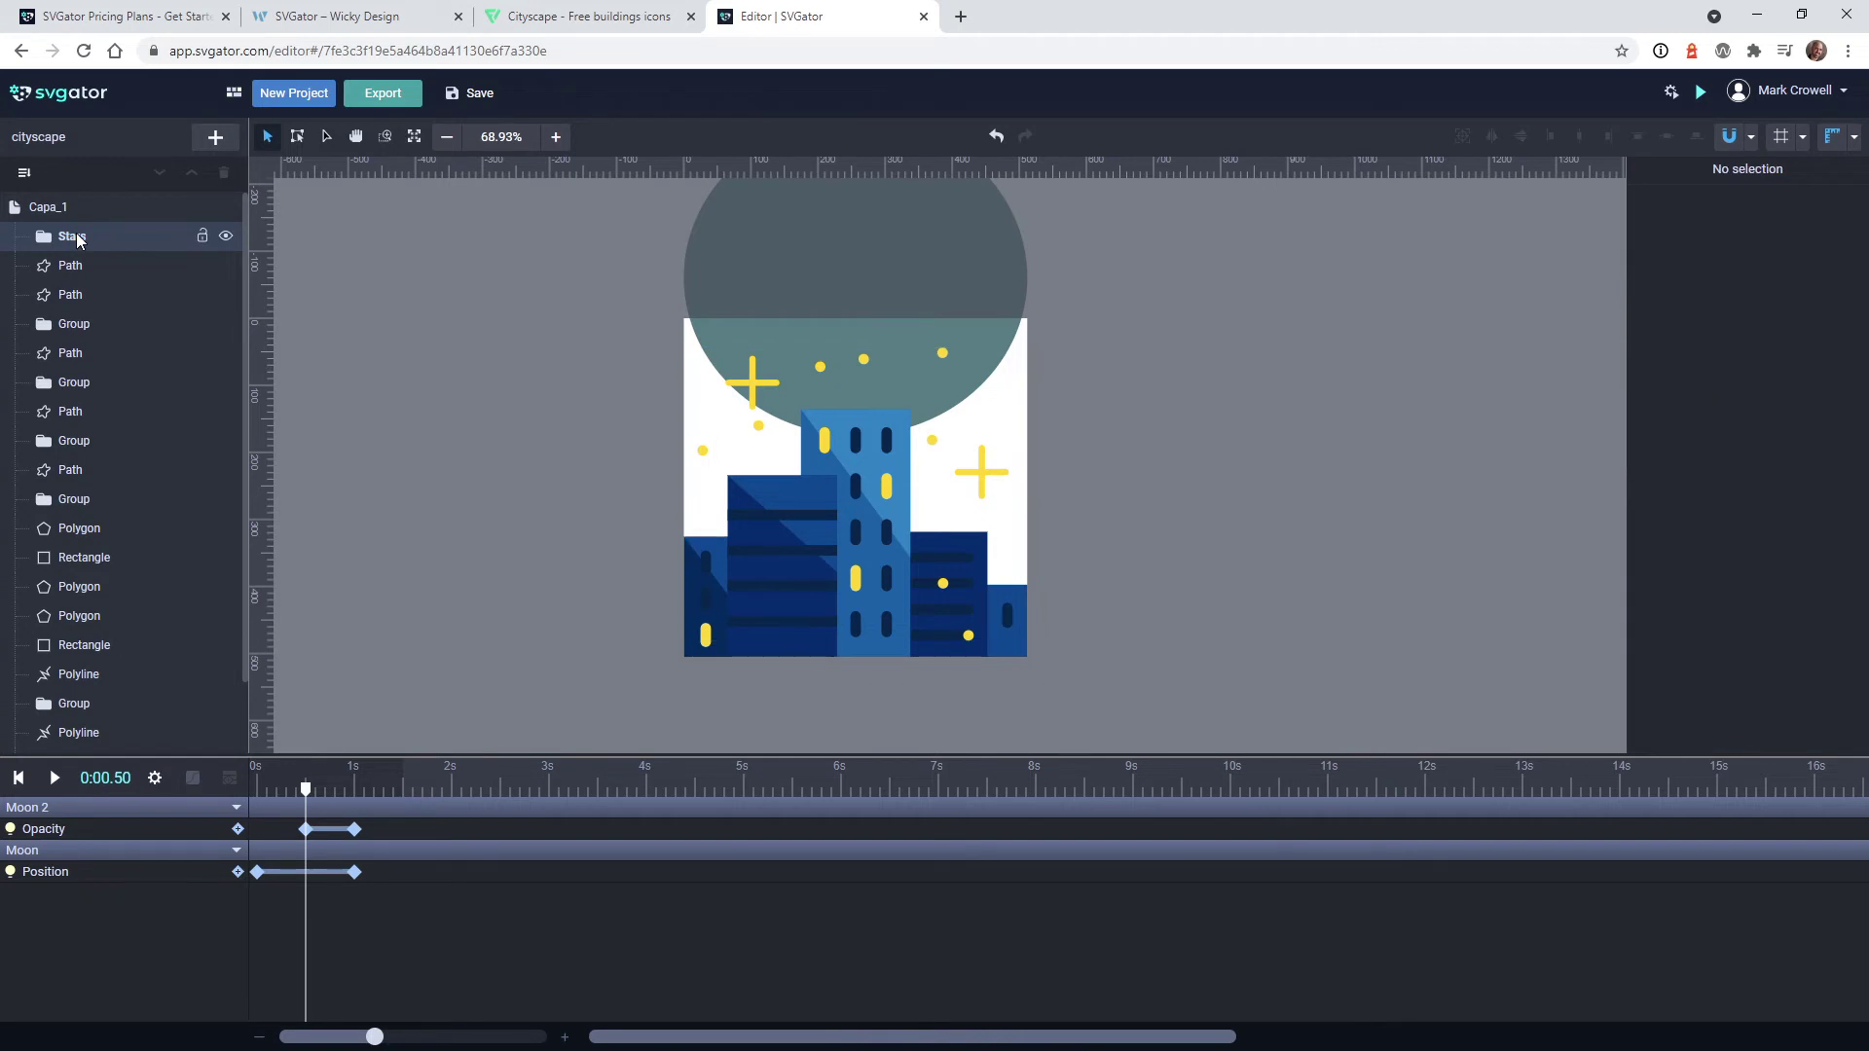
pyautogui.click(78, 240)
pyautogui.click(229, 779)
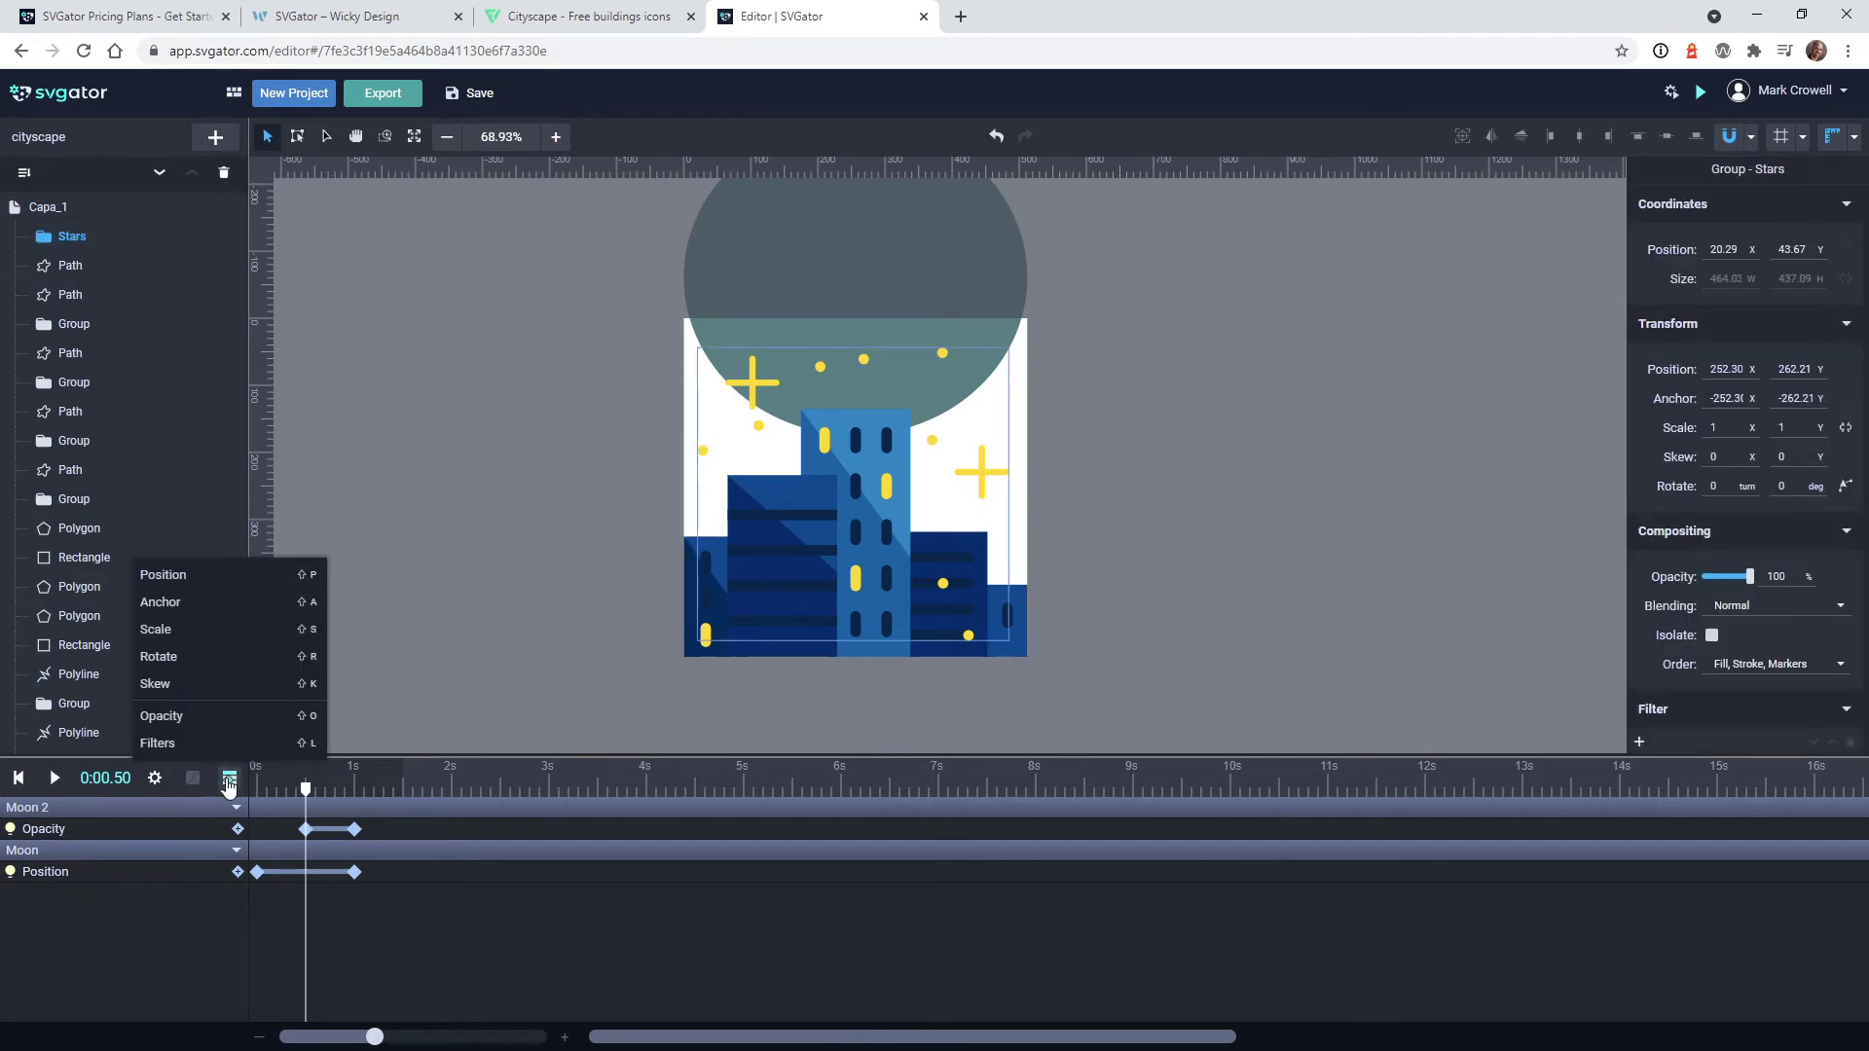
pyautogui.click(222, 721)
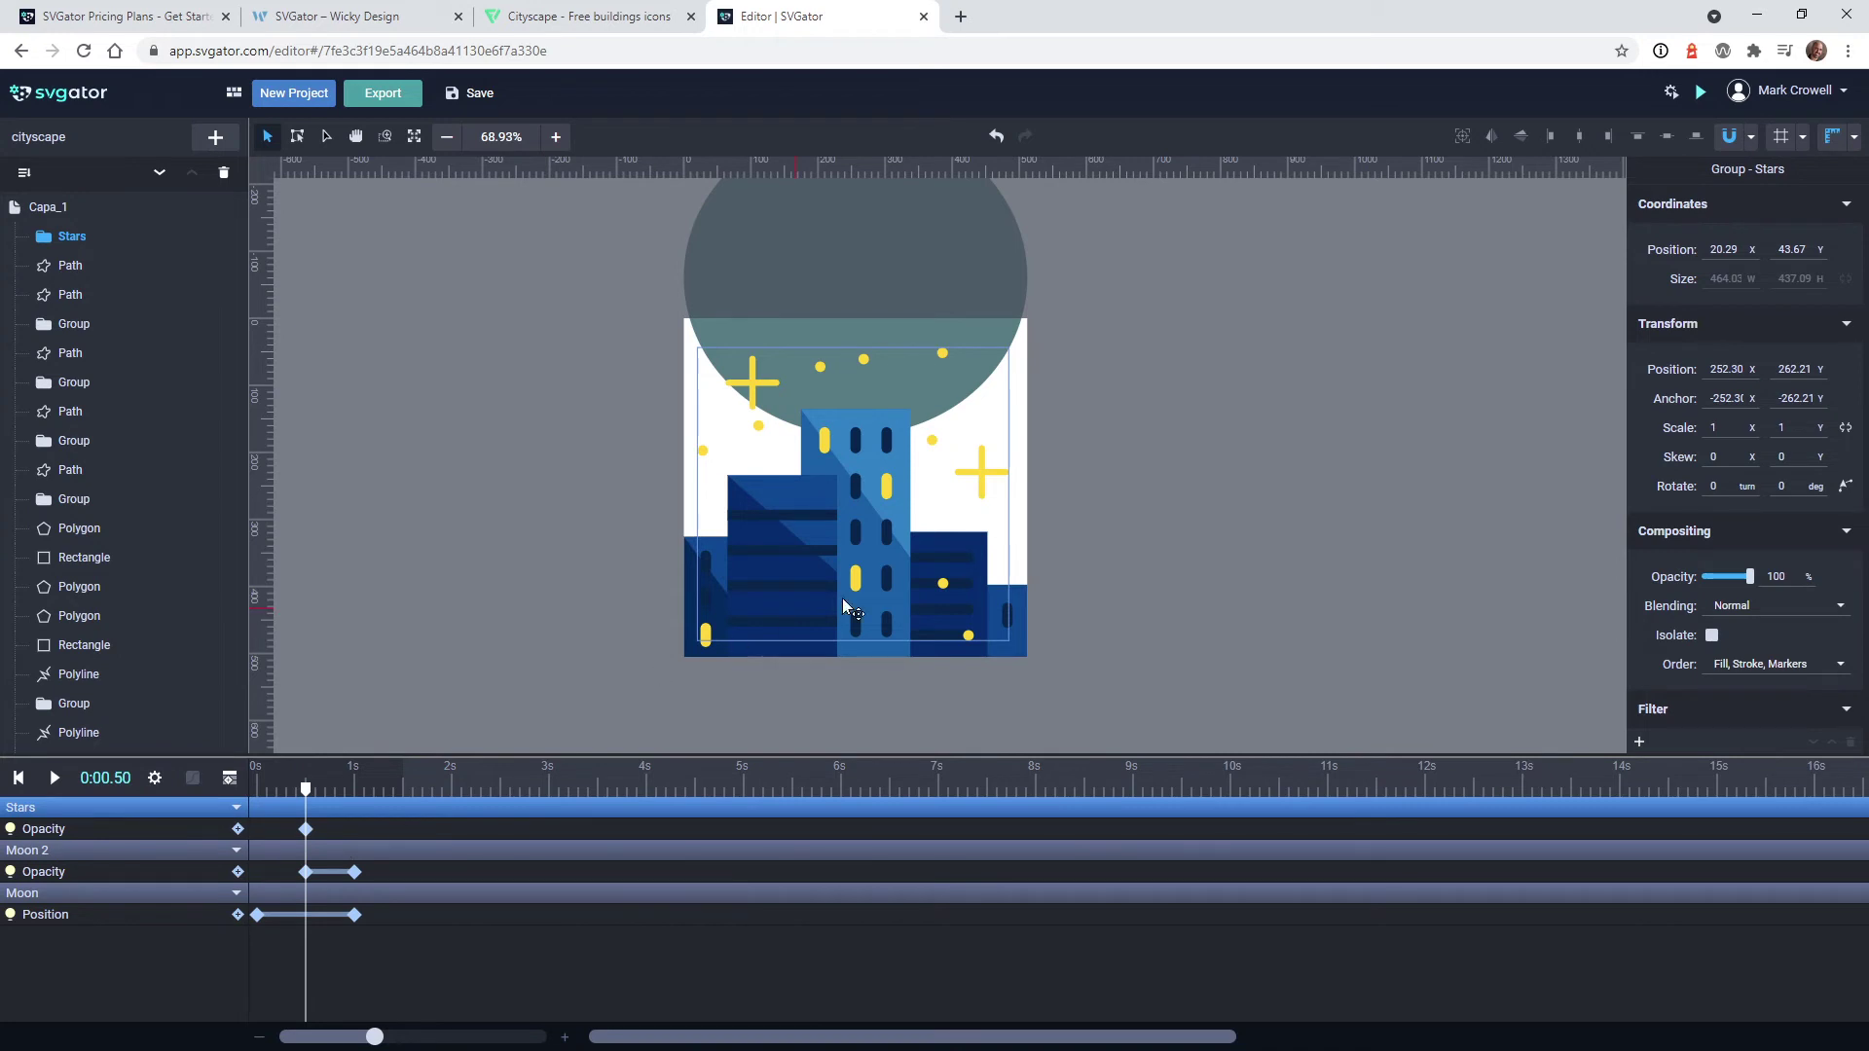
# Set the stars' Opacity to 0% at 0.5 s and 100% at 1 s, then rewind to 0 s
pyautogui.moveTo(1750, 585); pyautogui.dragTo(1700, 585)
pyautogui.click(354, 787)
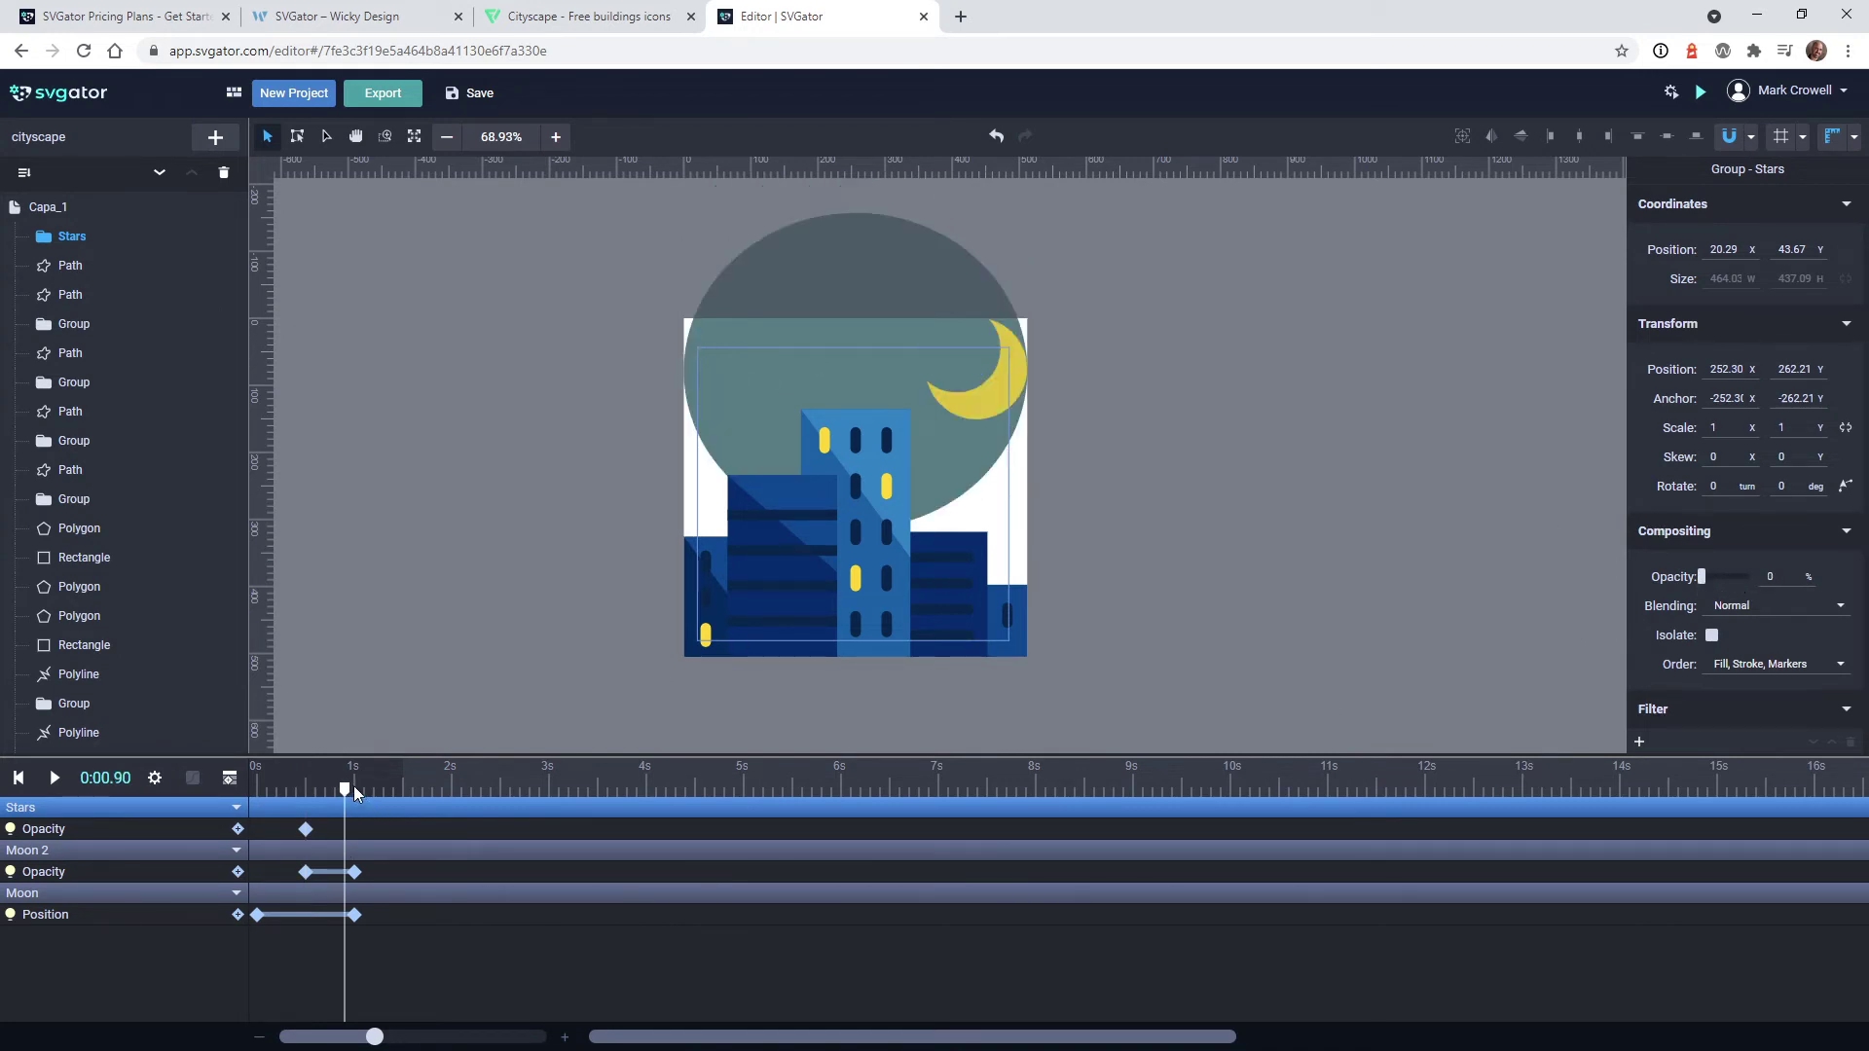
pyautogui.moveTo(347, 787); pyautogui.dragTo(356, 790)
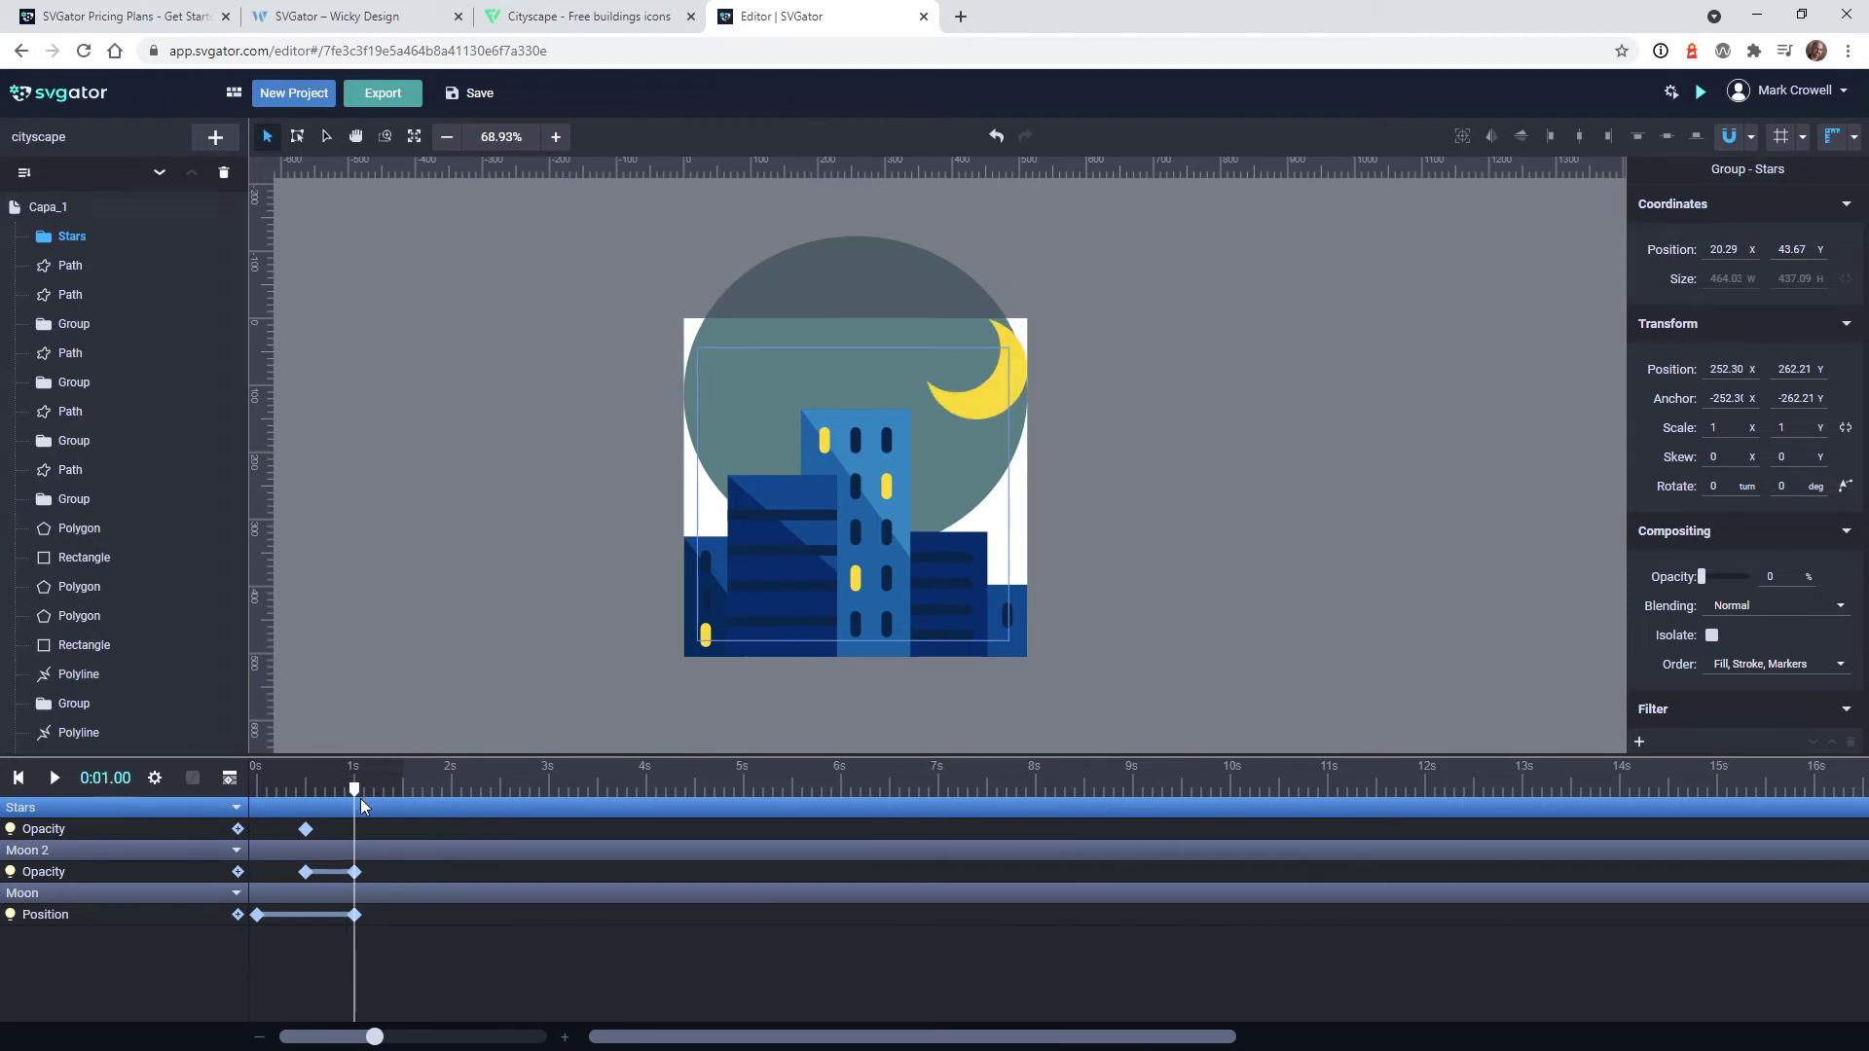
pyautogui.moveTo(1703, 576); pyautogui.dragTo(1752, 577)
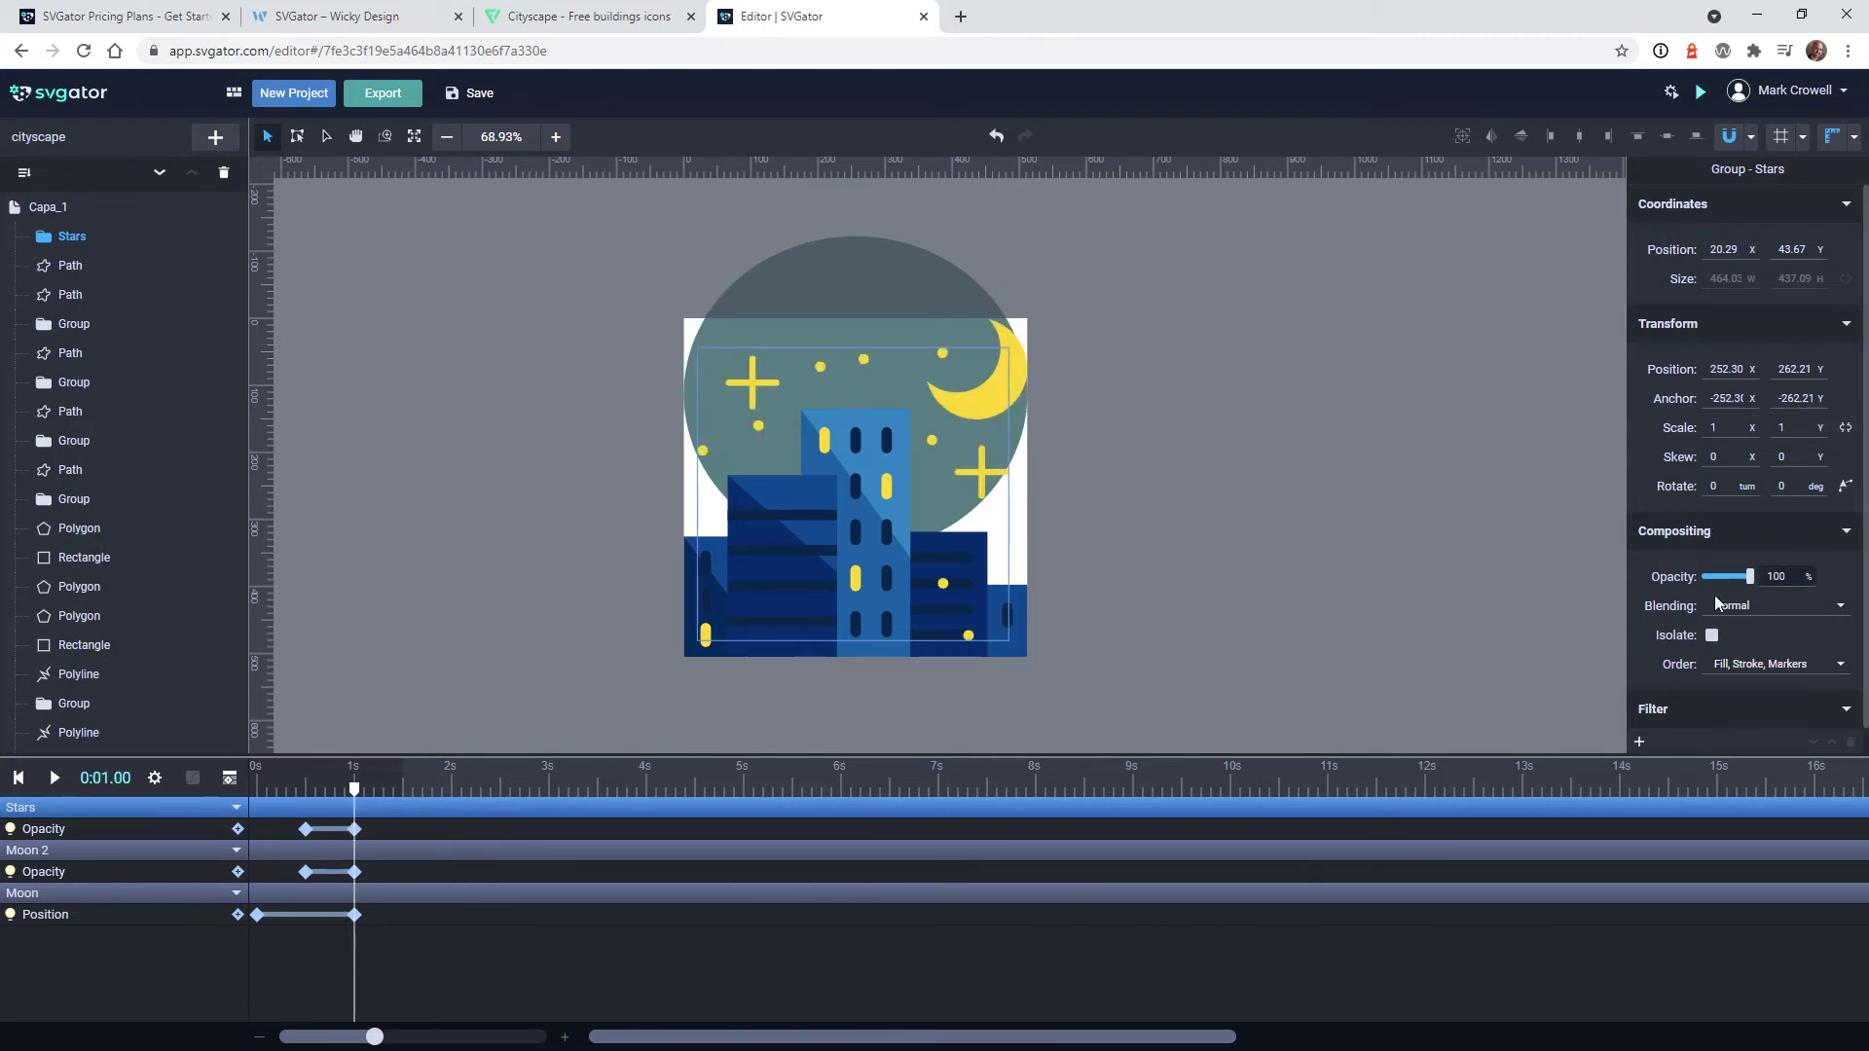
pyautogui.click(289, 790)
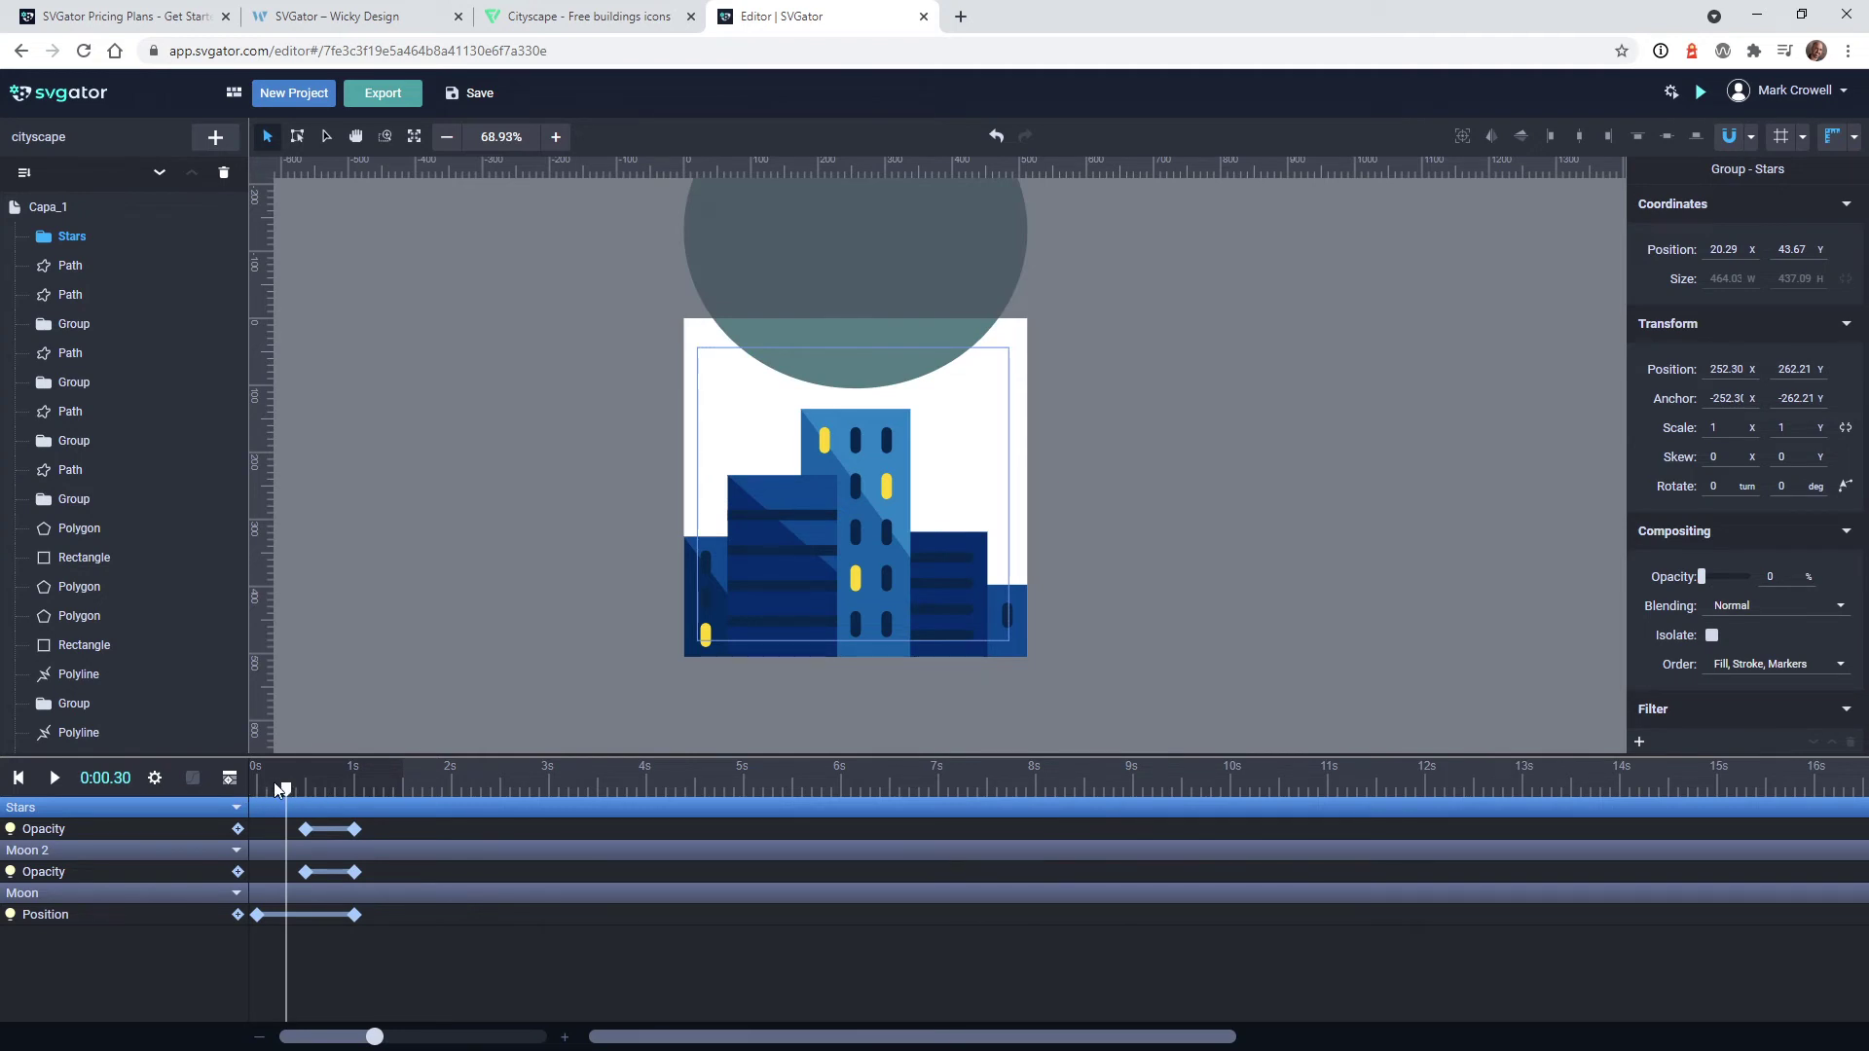
pyautogui.moveTo(284, 789); pyautogui.dragTo(250, 786)
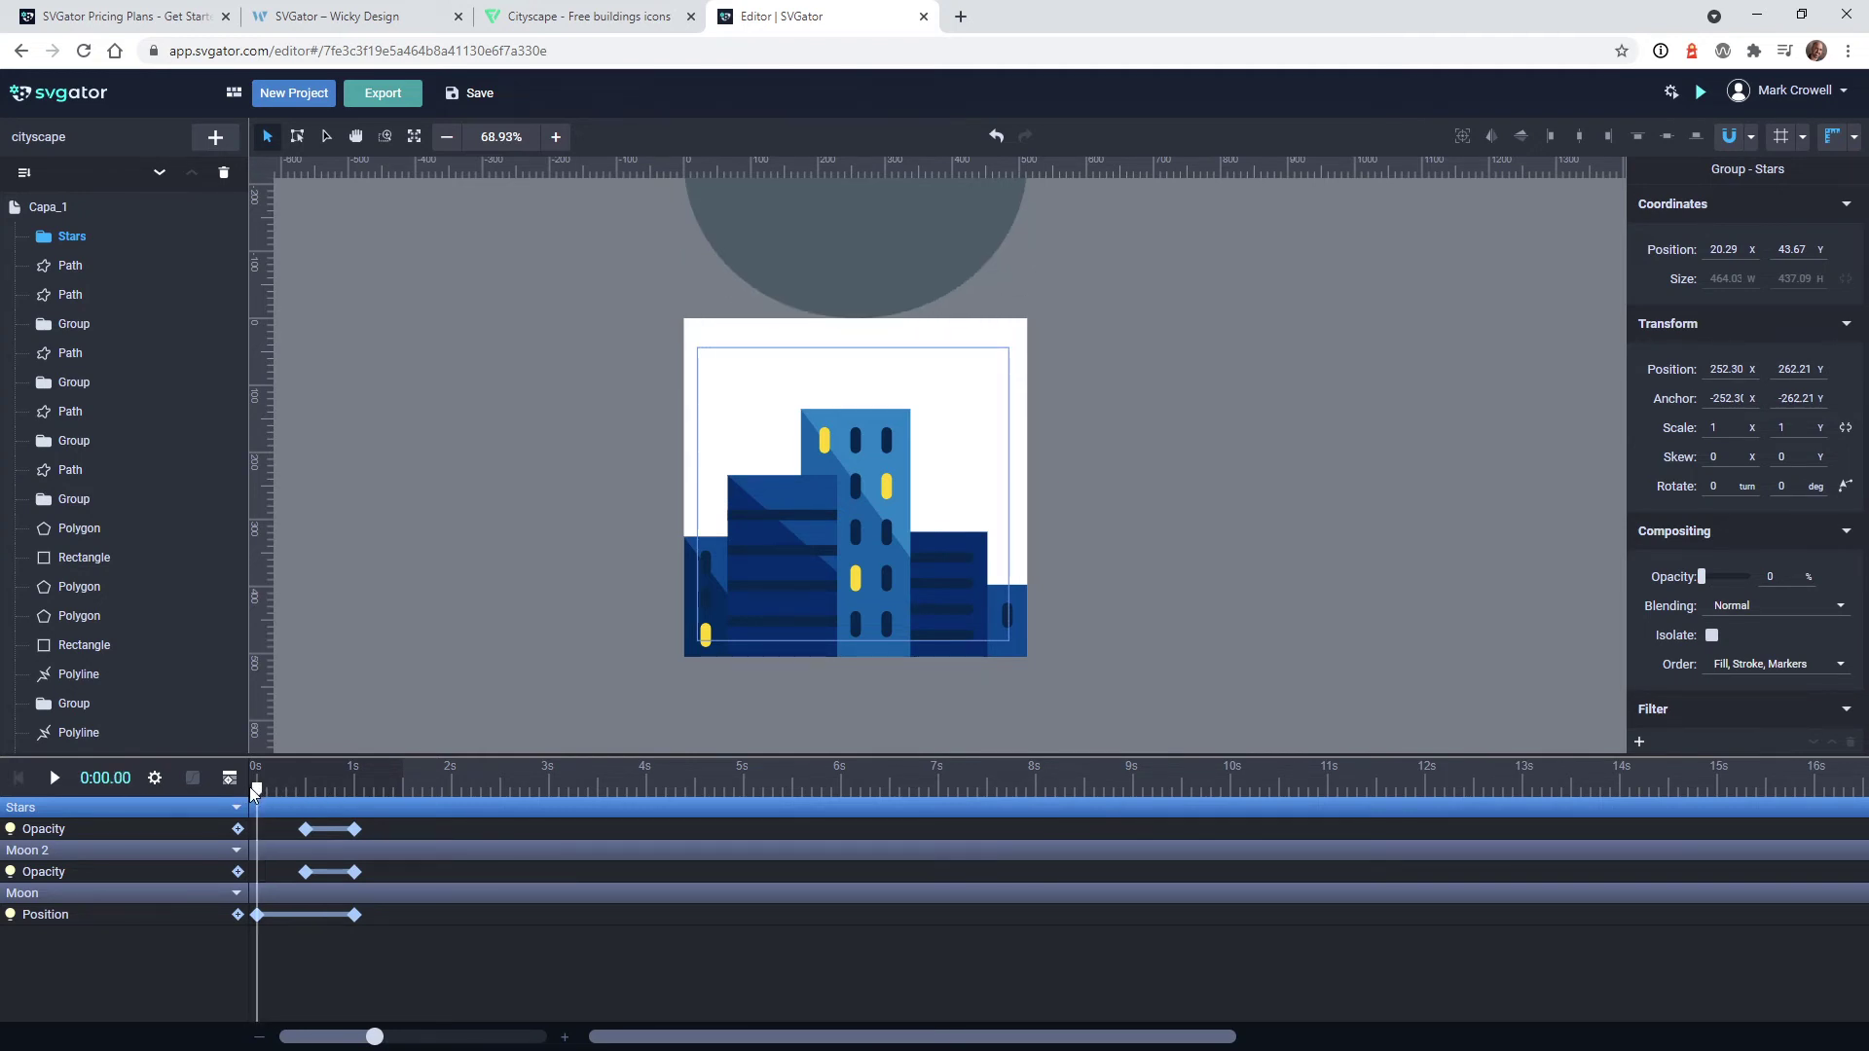
# Change the animation duration from 1.50 to 1 second
pyautogui.click(155, 779)
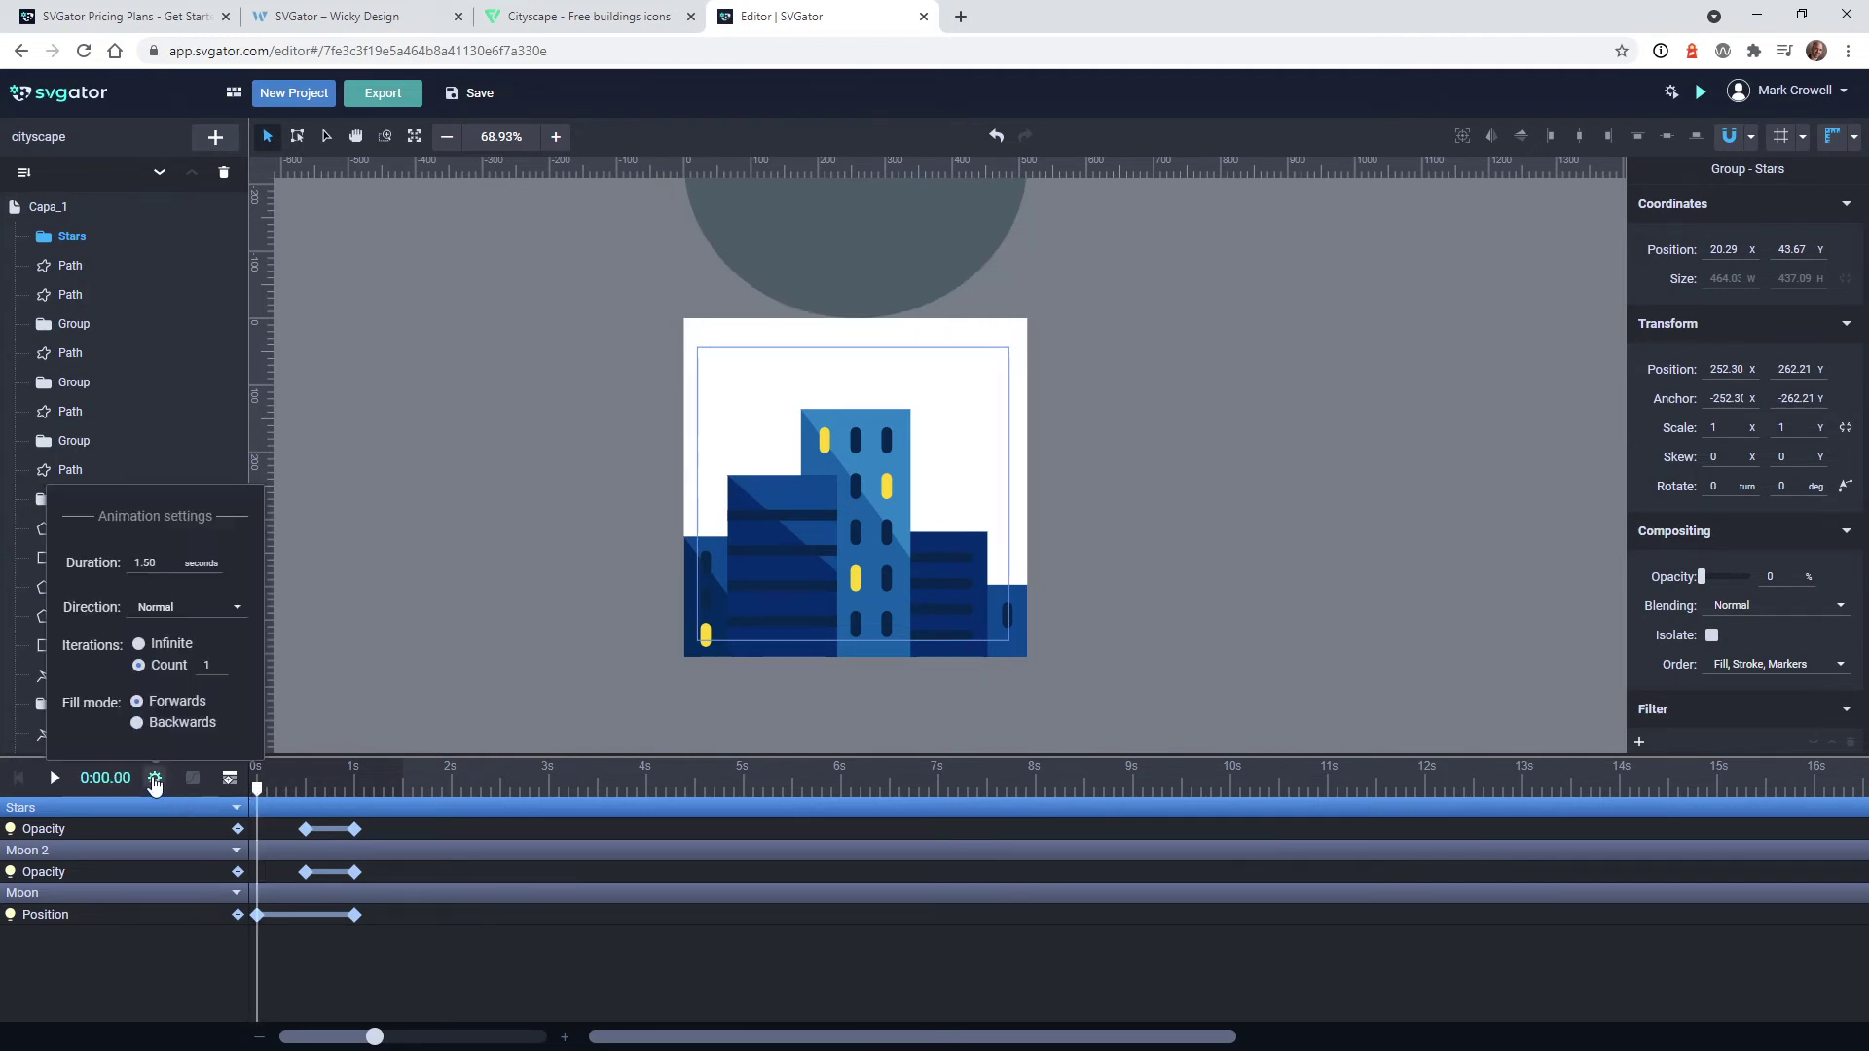
pyautogui.click(137, 562)
pyautogui.write('1')
pyautogui.click(126, 987)
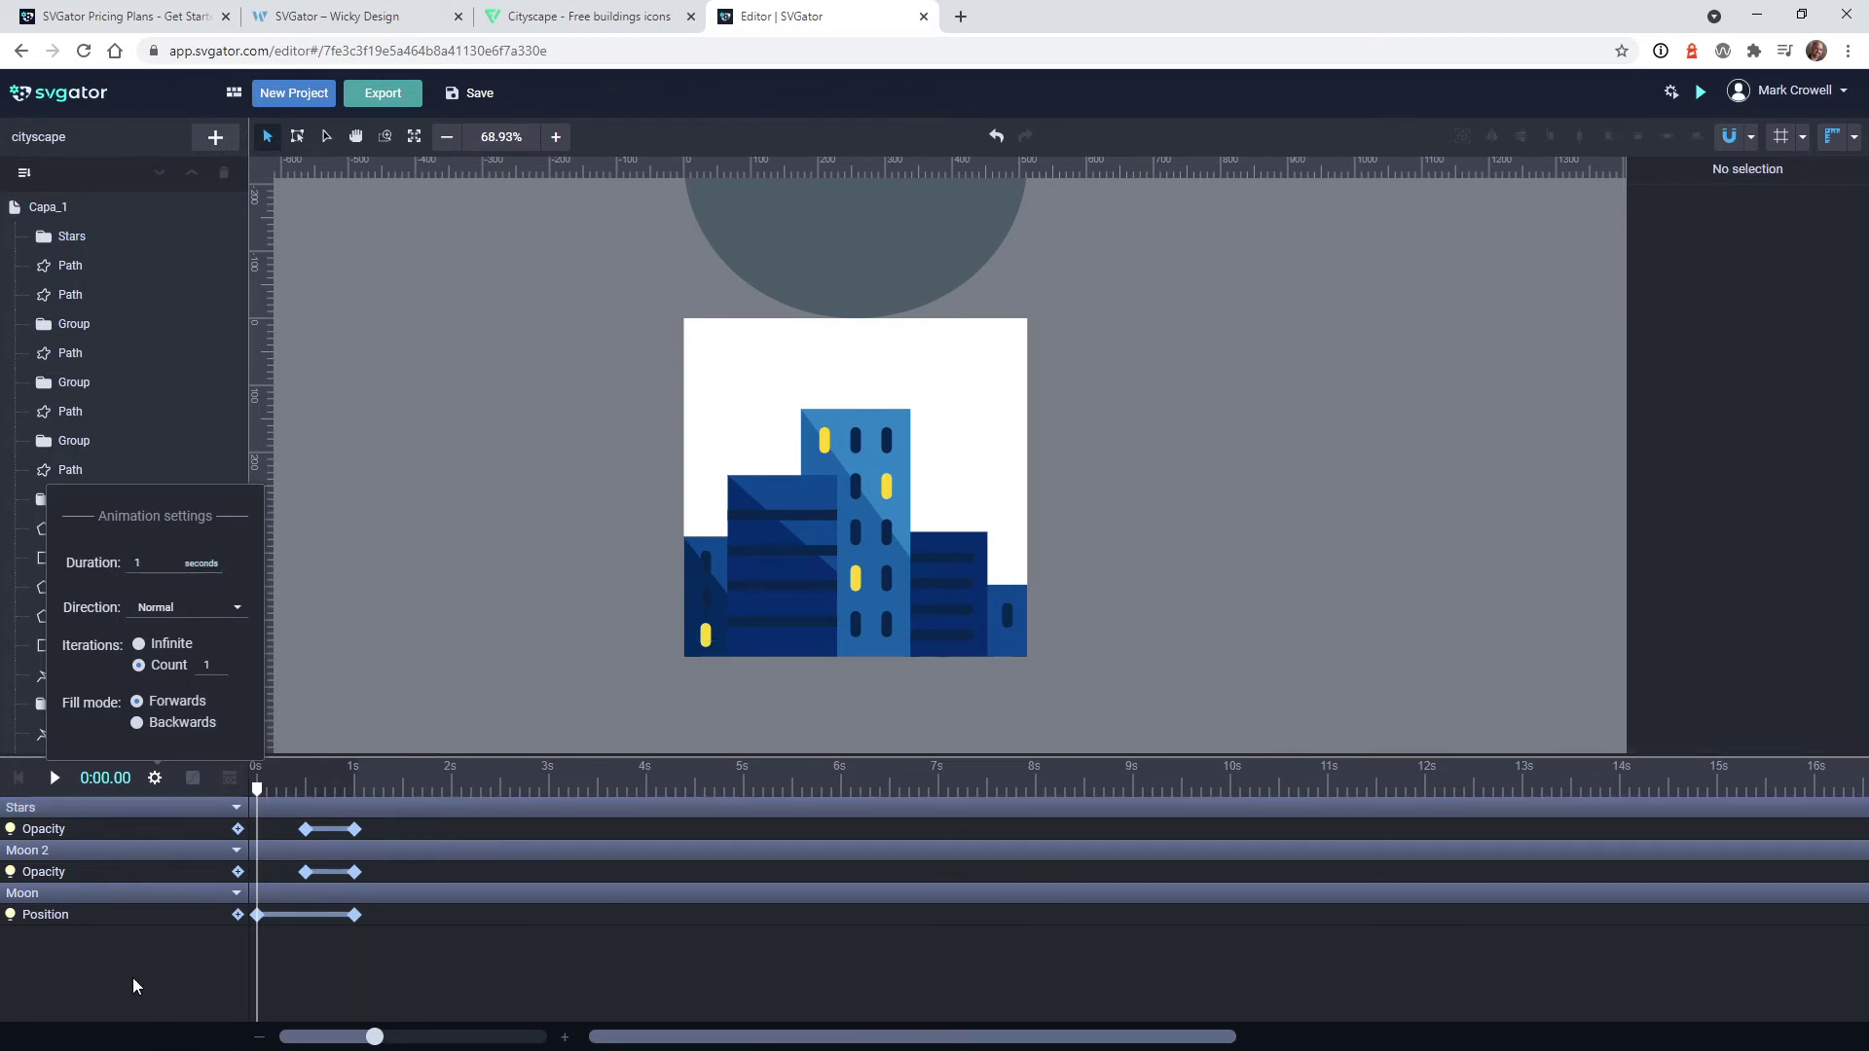
# Play the one-second animation to preview it, then rewind to the start
pyautogui.moveTo(257, 790); pyautogui.dragTo(361, 834)
pyautogui.press('space')
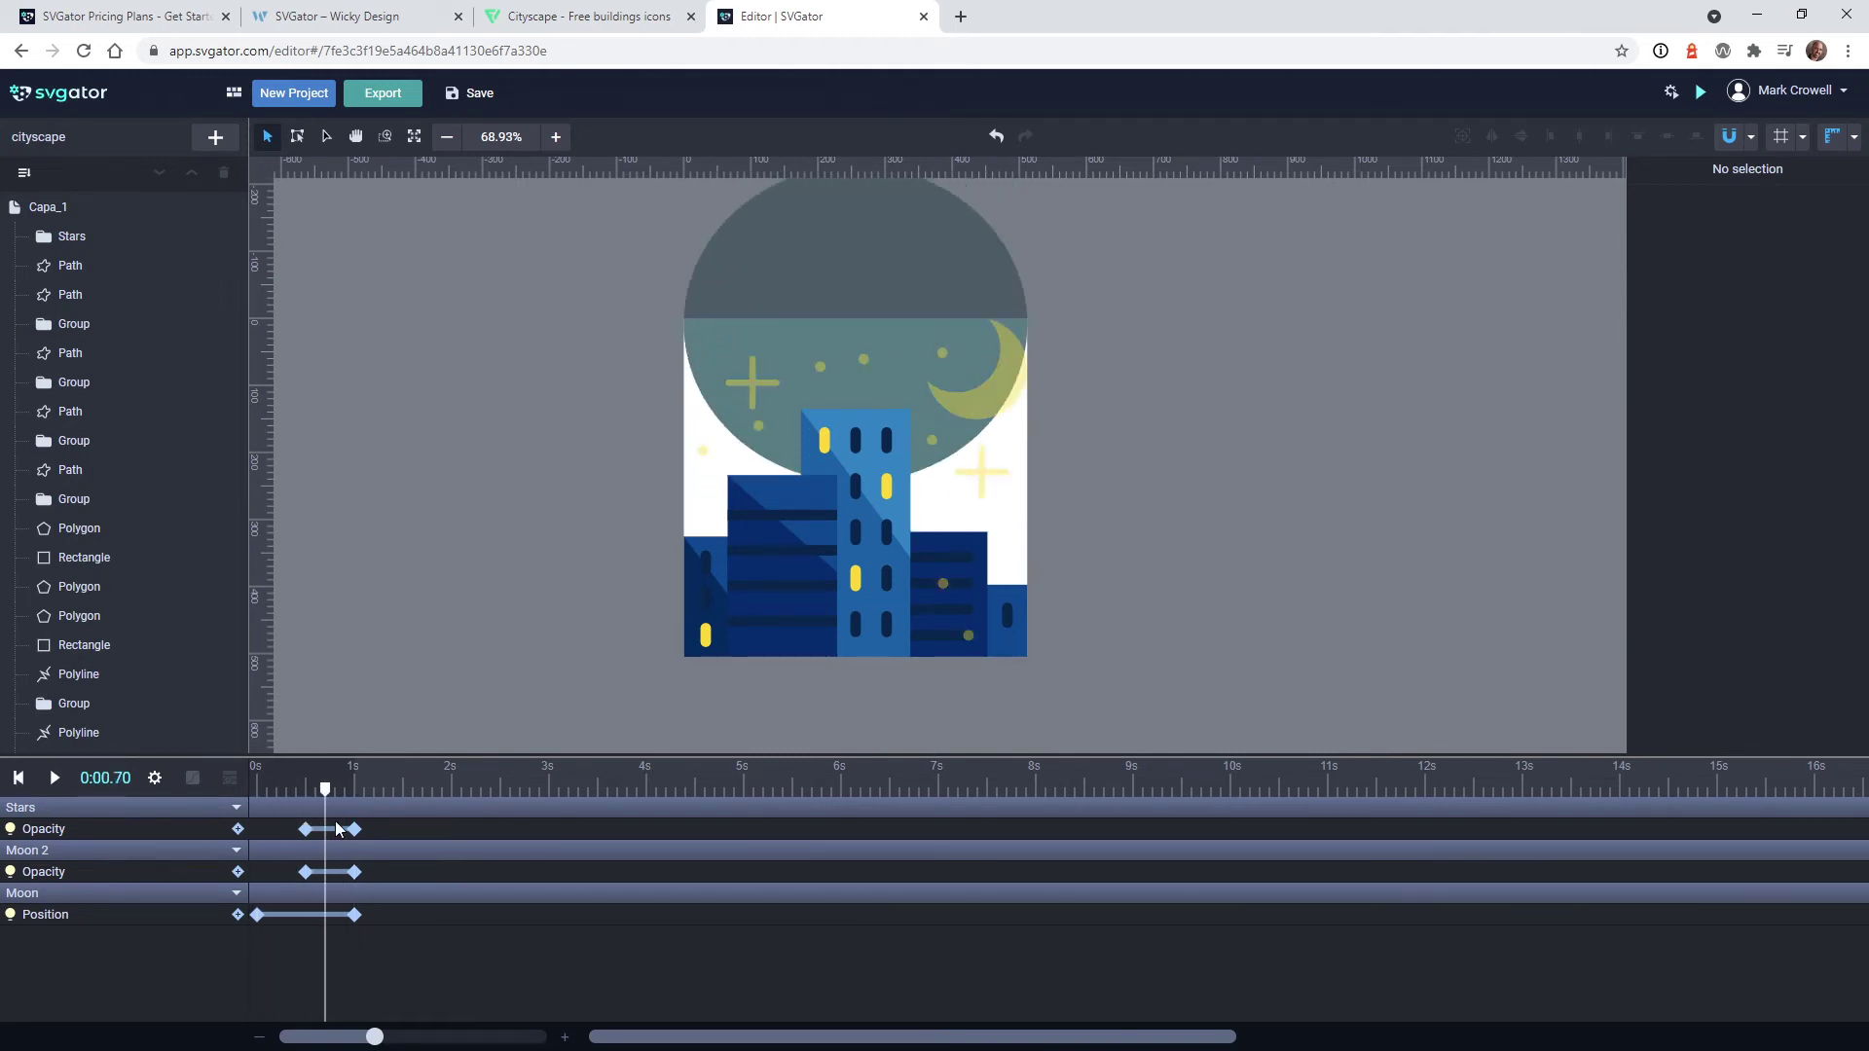
pyautogui.moveTo(416, 823); pyautogui.dragTo(263, 822)
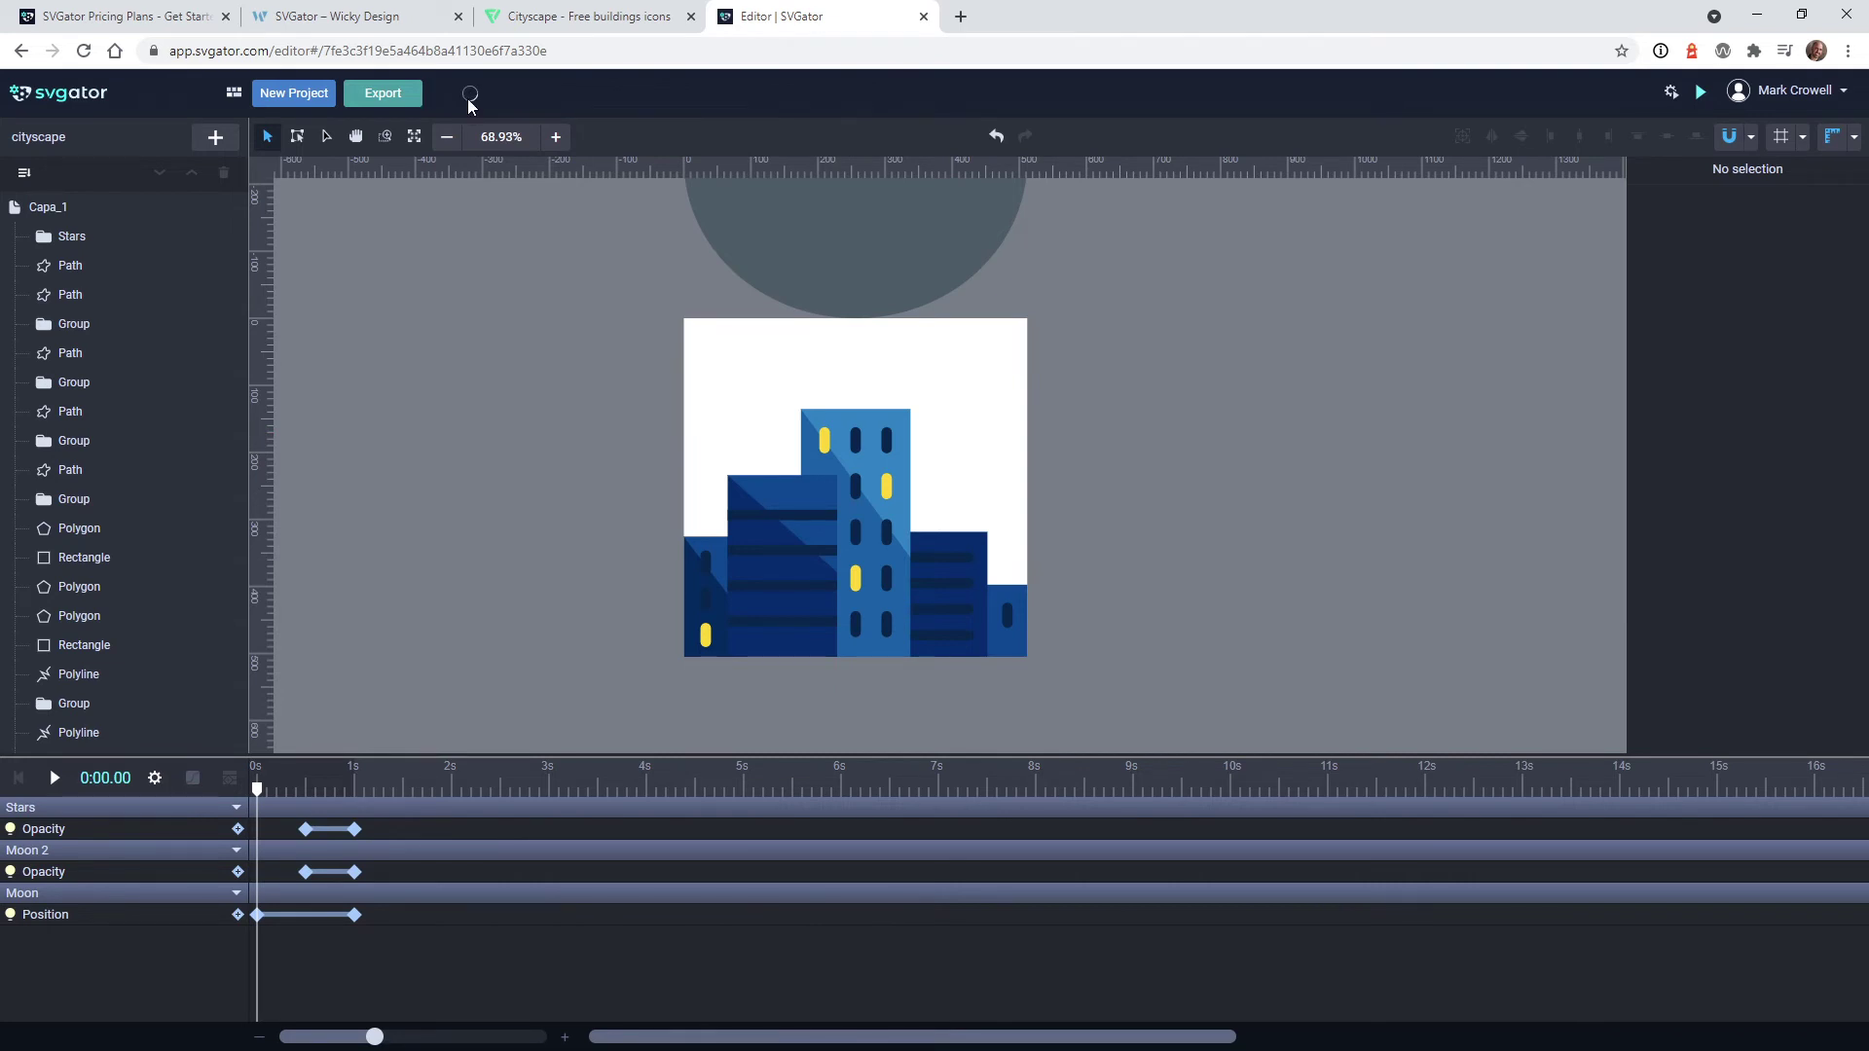
# Save the cityscape project
pyautogui.click(470, 107)
# Set preview to JavaScript, unique IDs, start on scroll into view at 55%, responsive, then save
pyautogui.click(1672, 93)
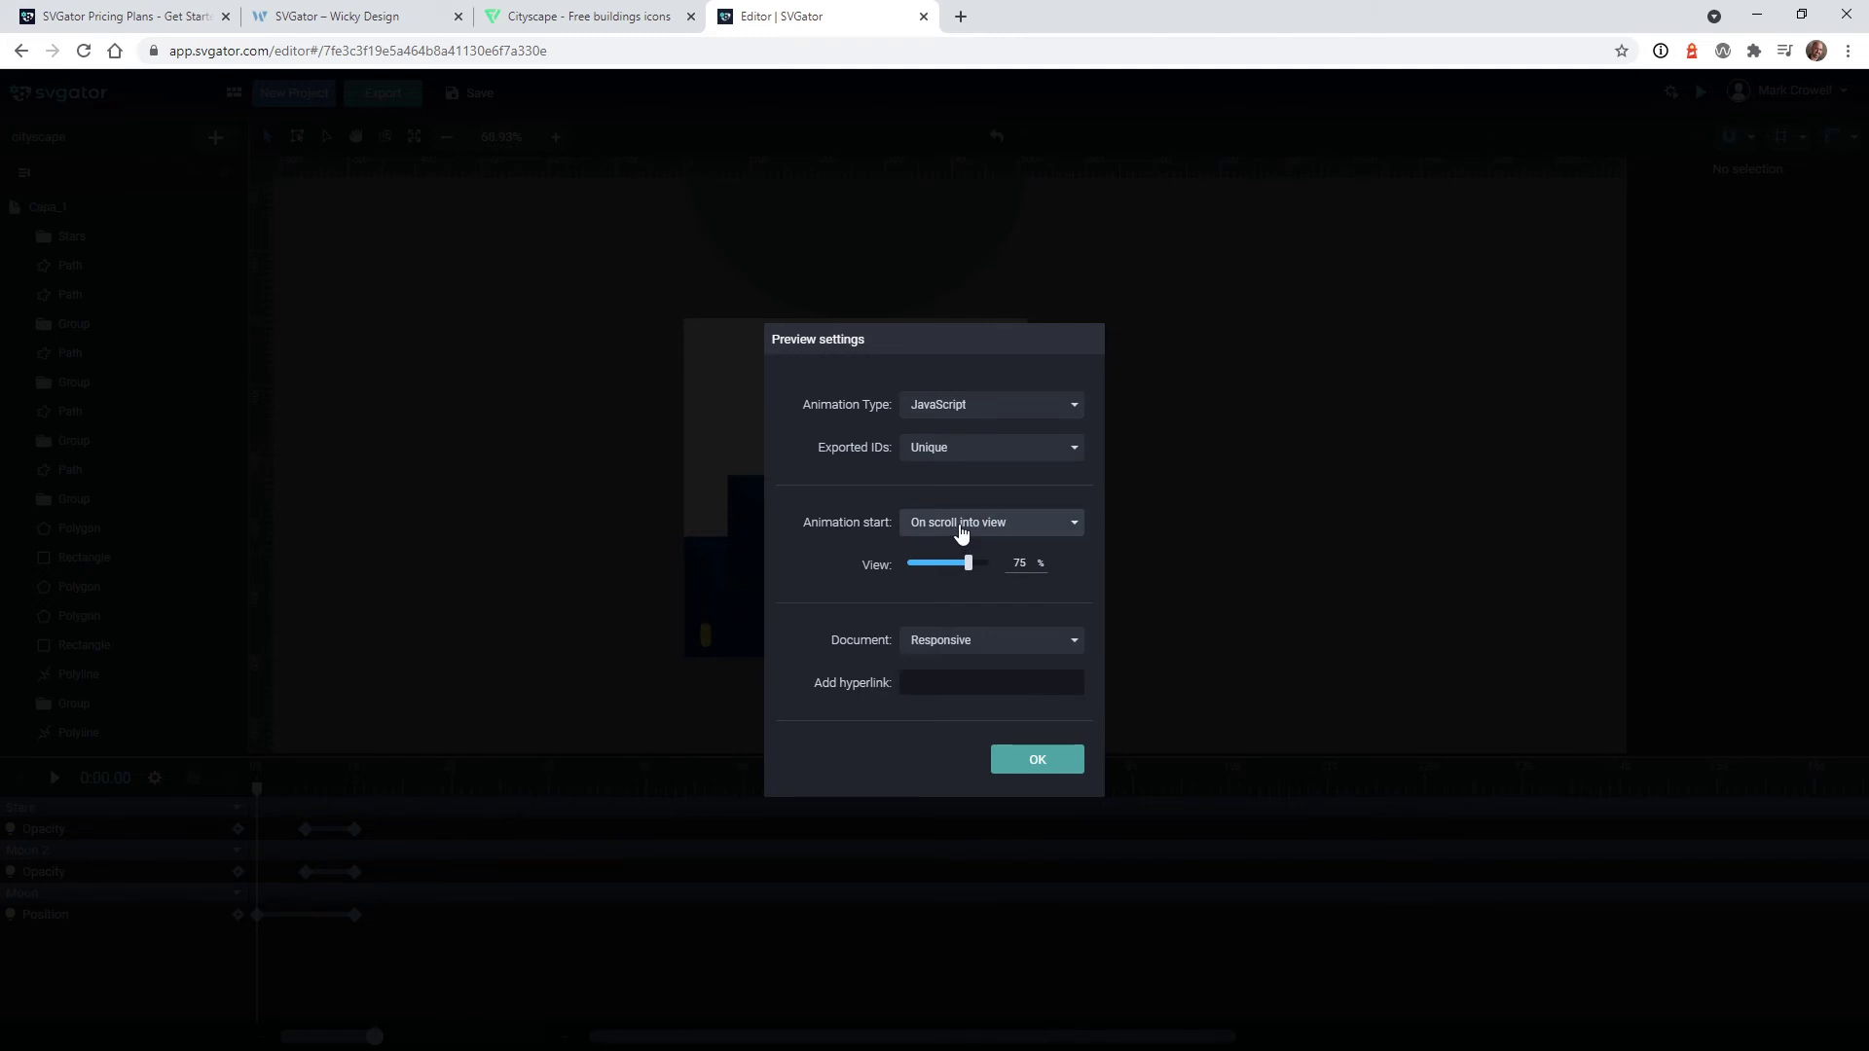
pyautogui.click(960, 407)
pyautogui.click(808, 436)
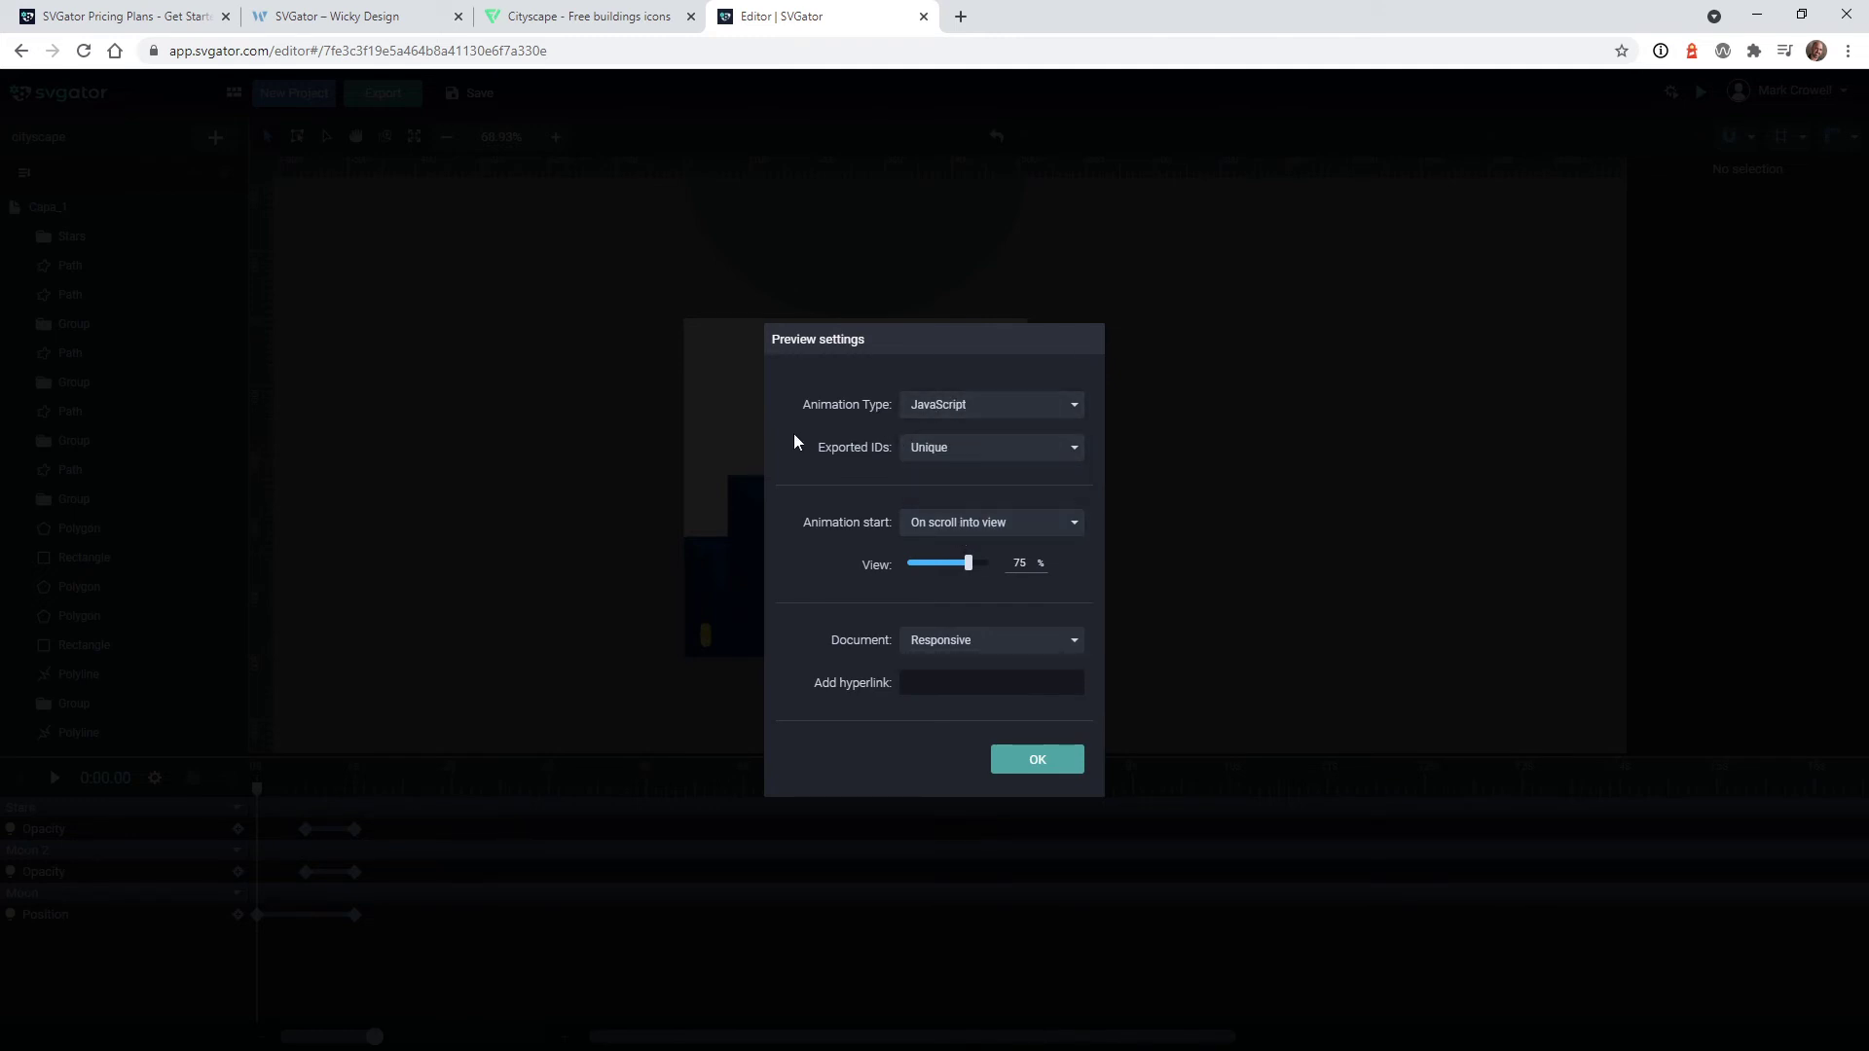
pyautogui.click(935, 453)
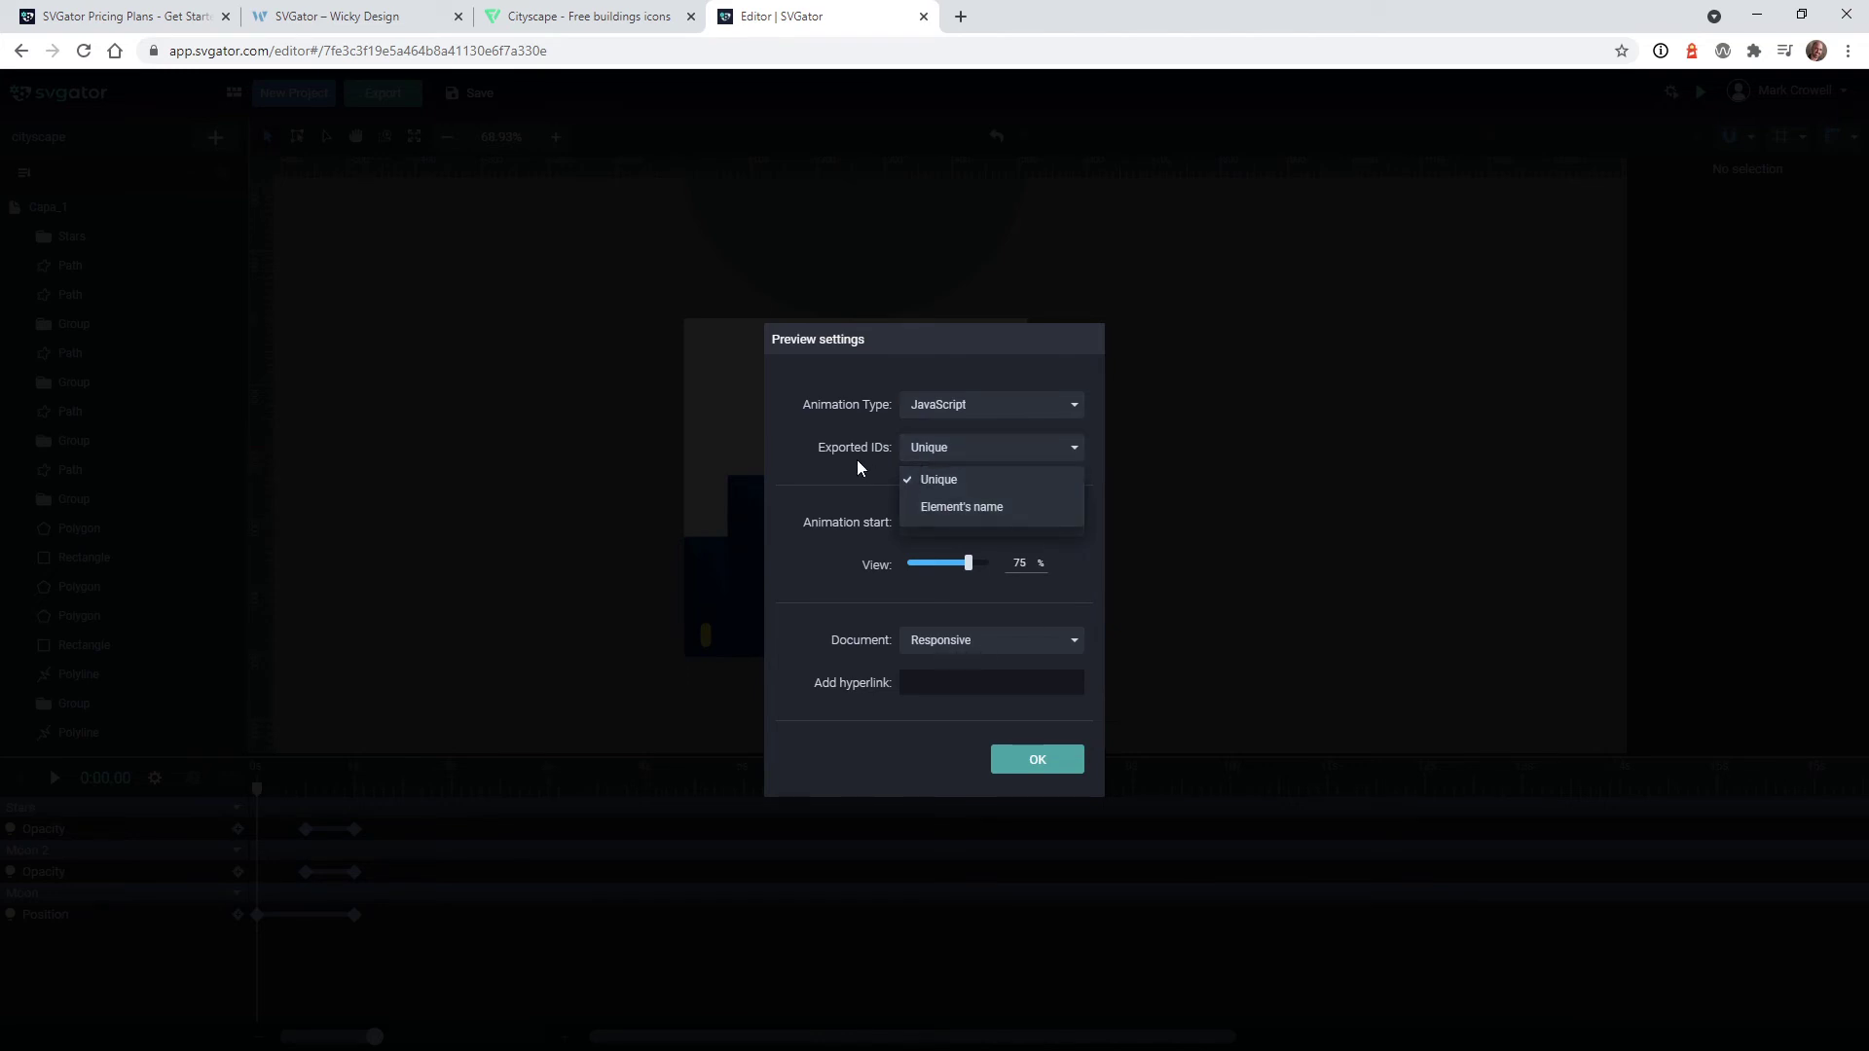
pyautogui.click(815, 469)
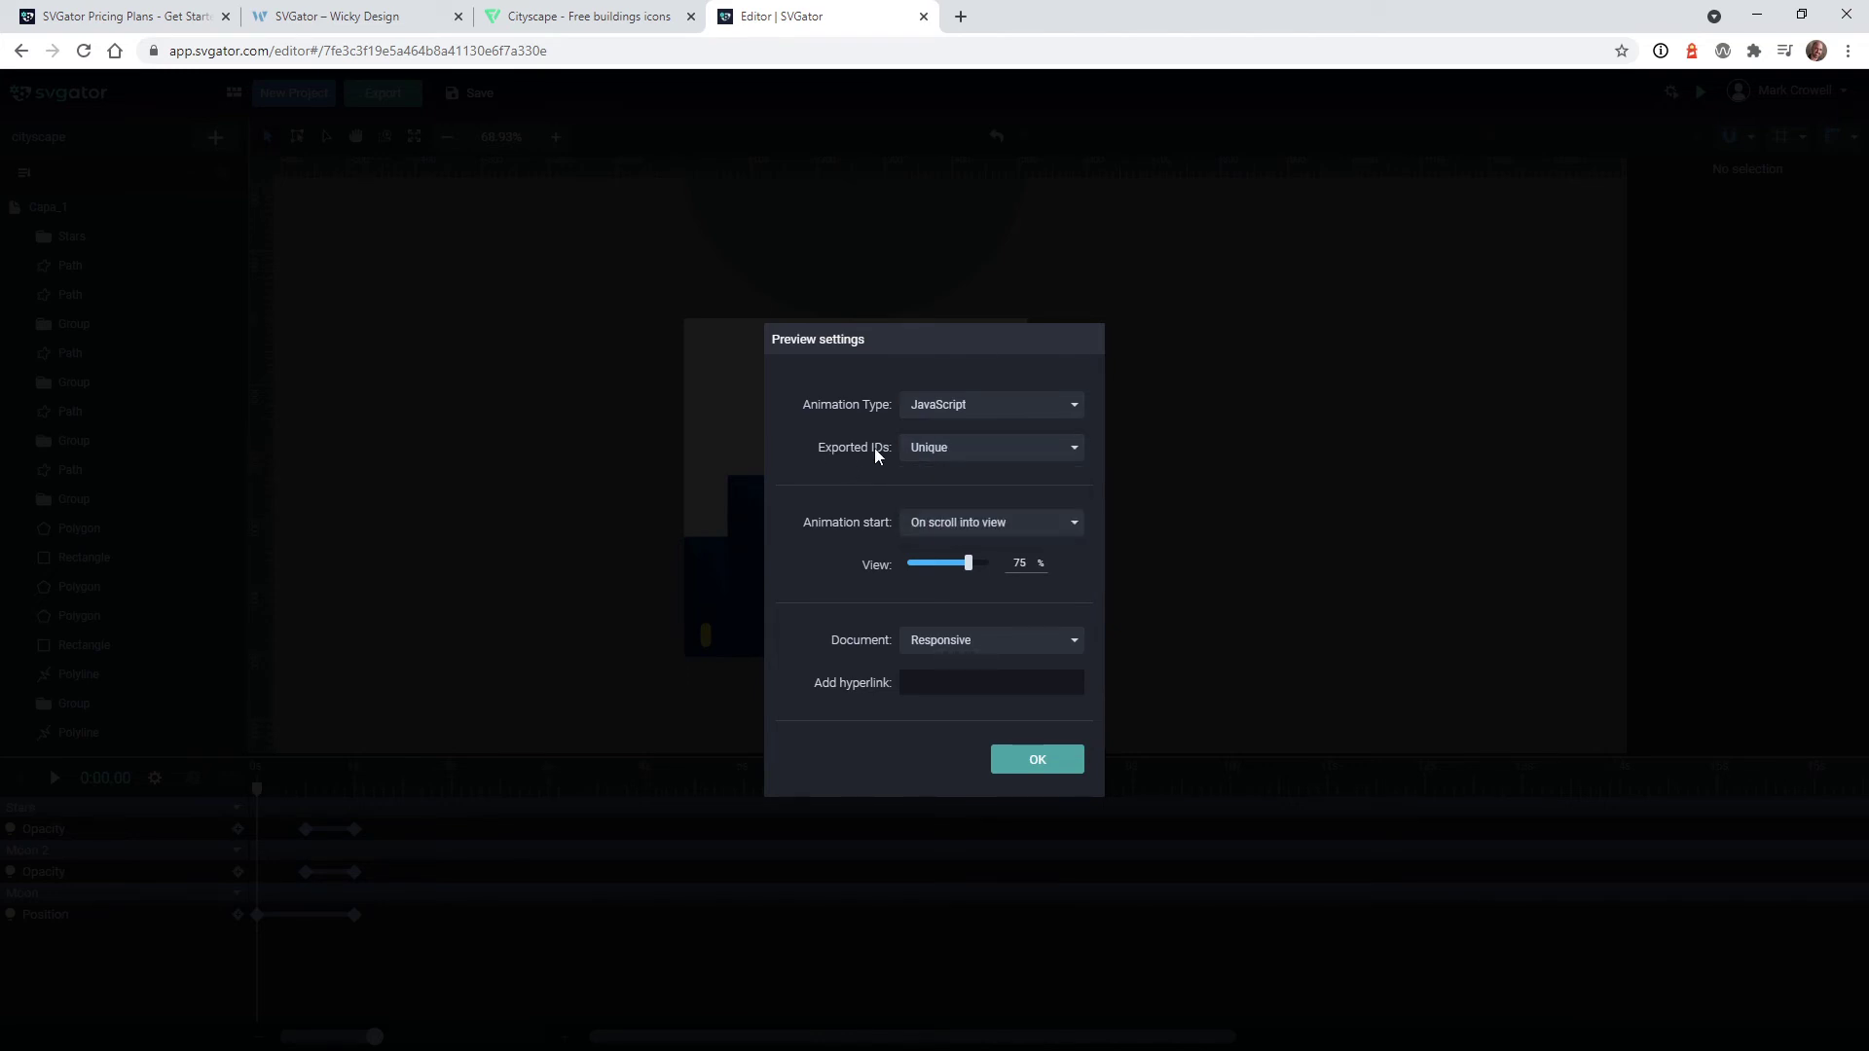
pyautogui.click(955, 532)
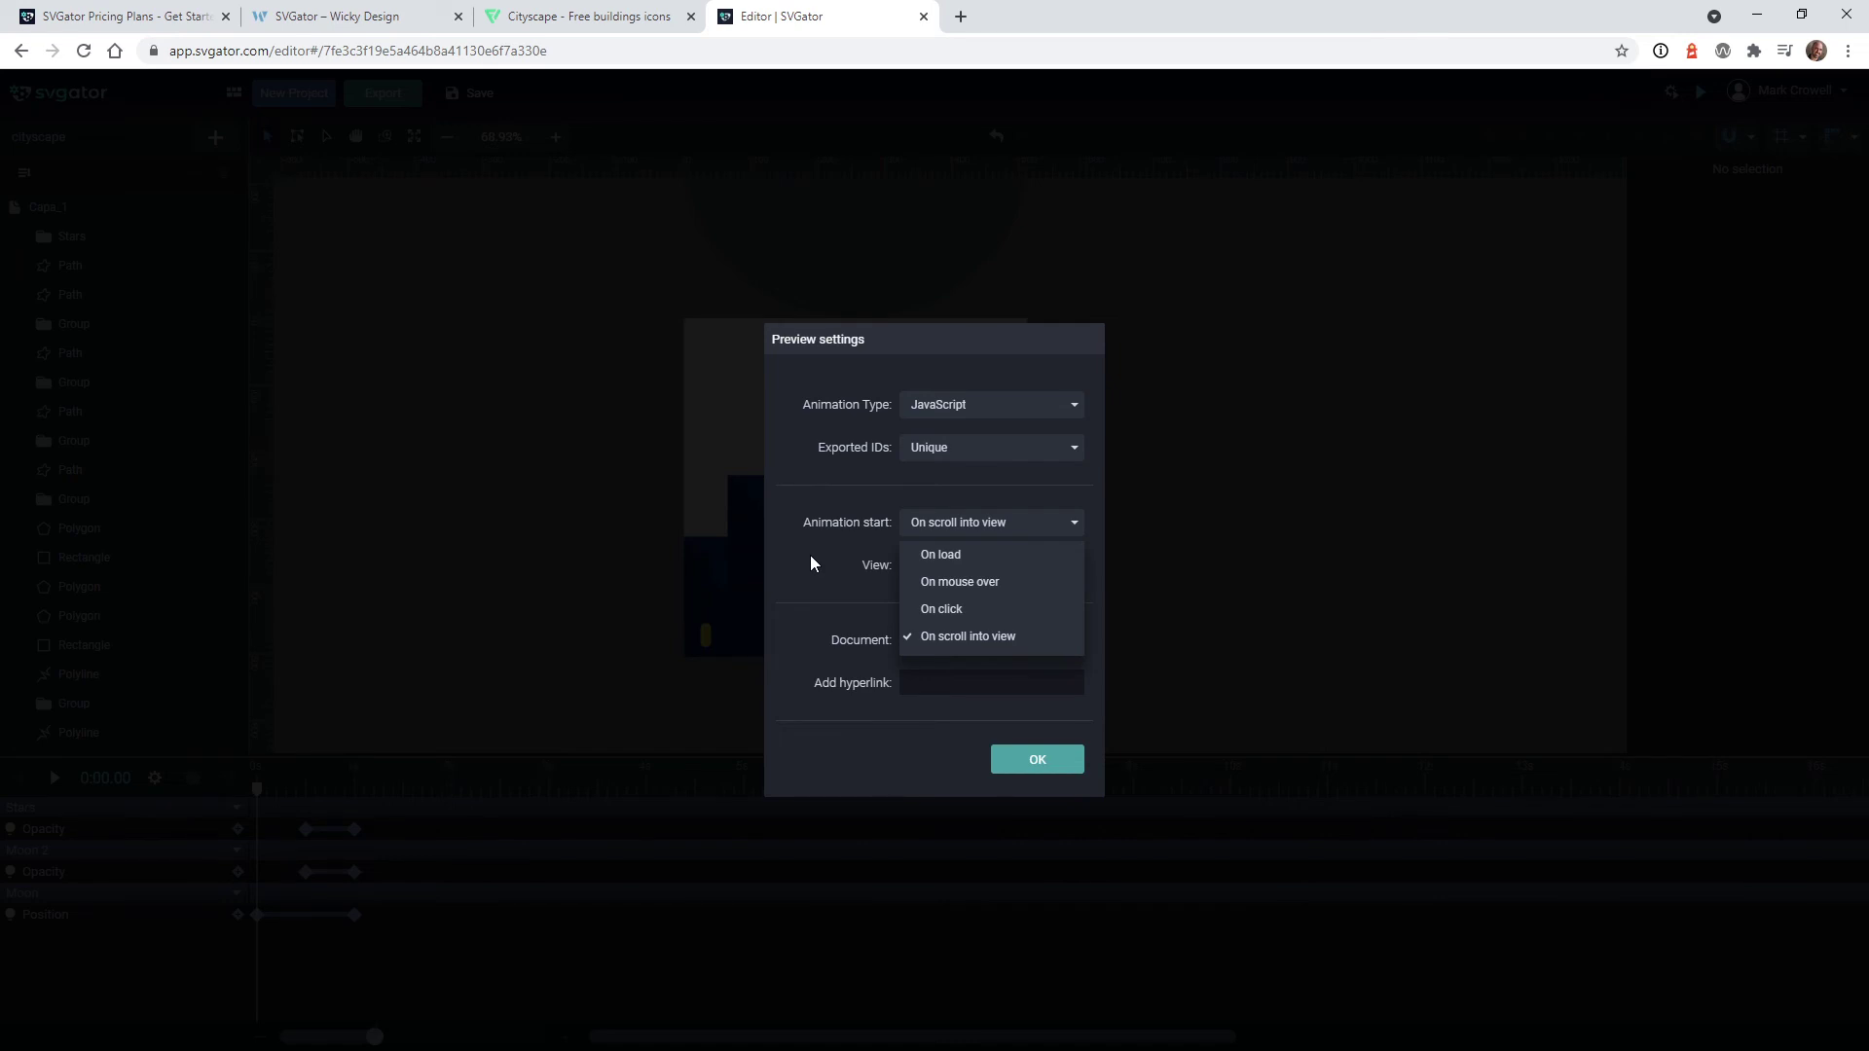
pyautogui.click(983, 642)
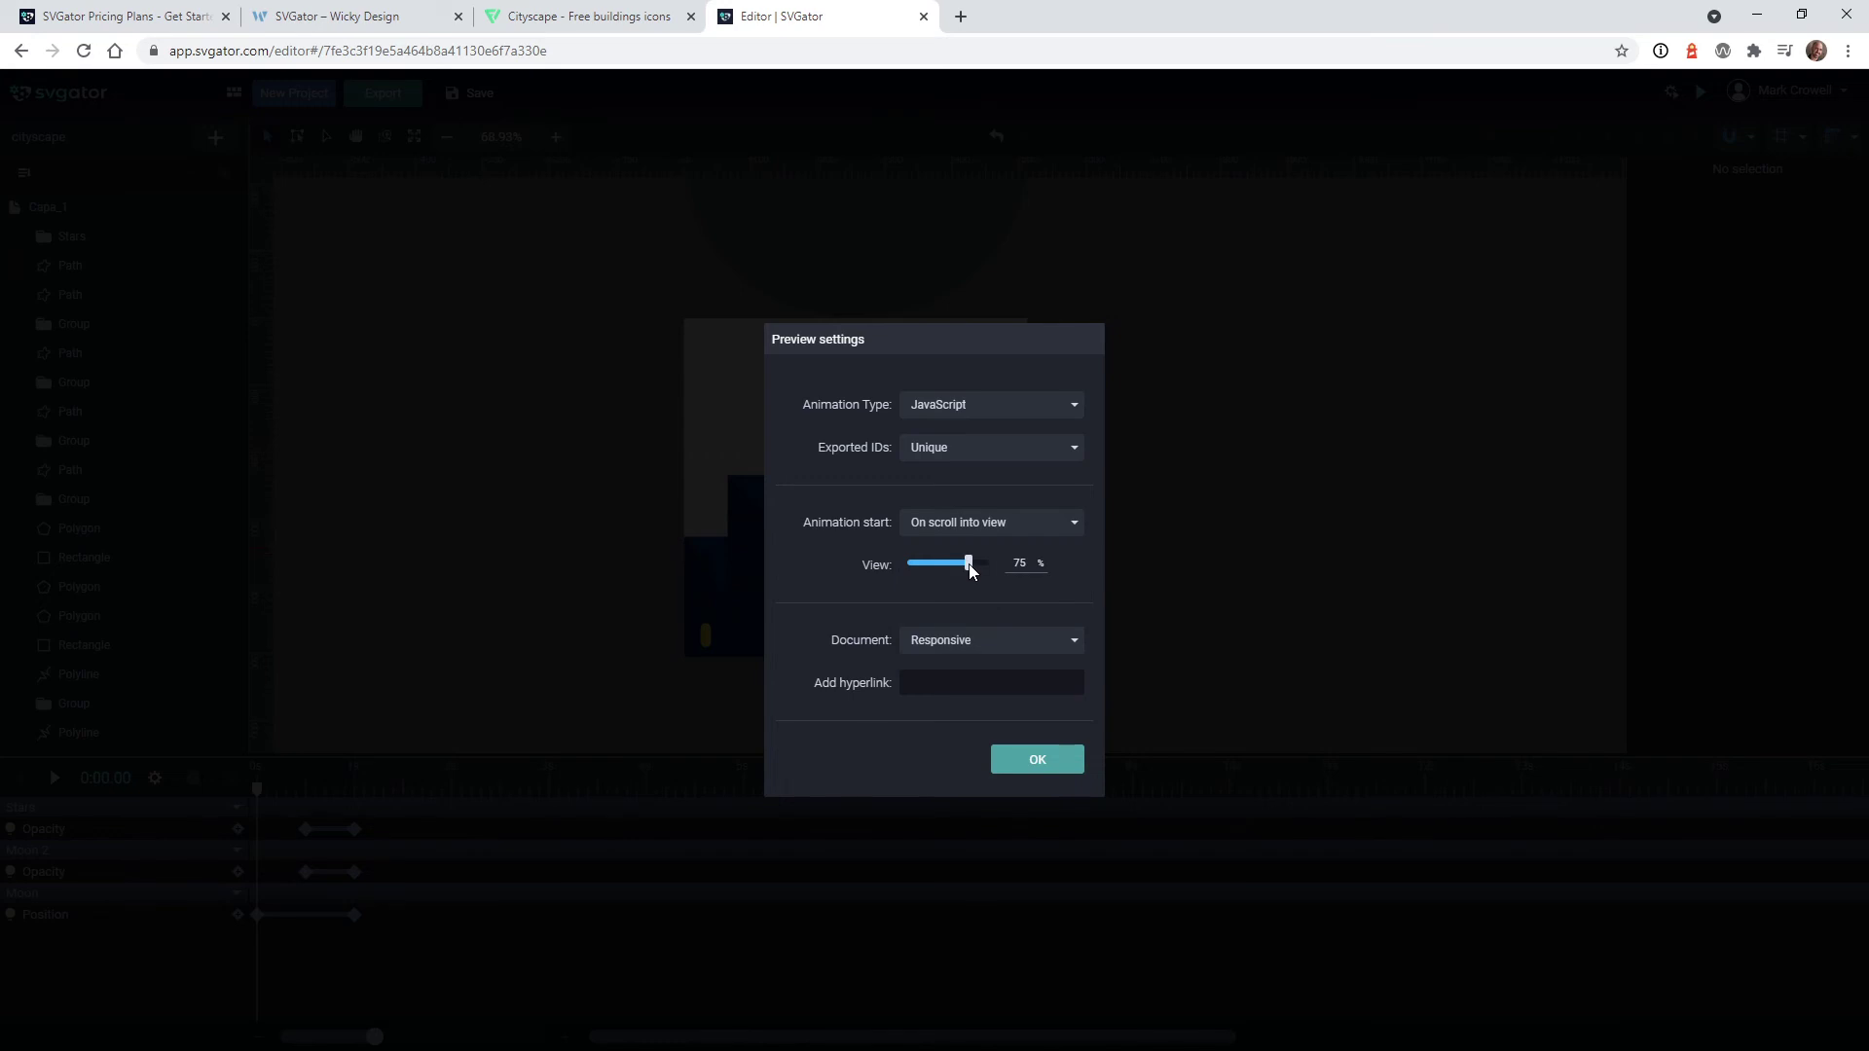
pyautogui.moveTo(970, 569); pyautogui.dragTo(954, 569)
pyautogui.click(973, 643)
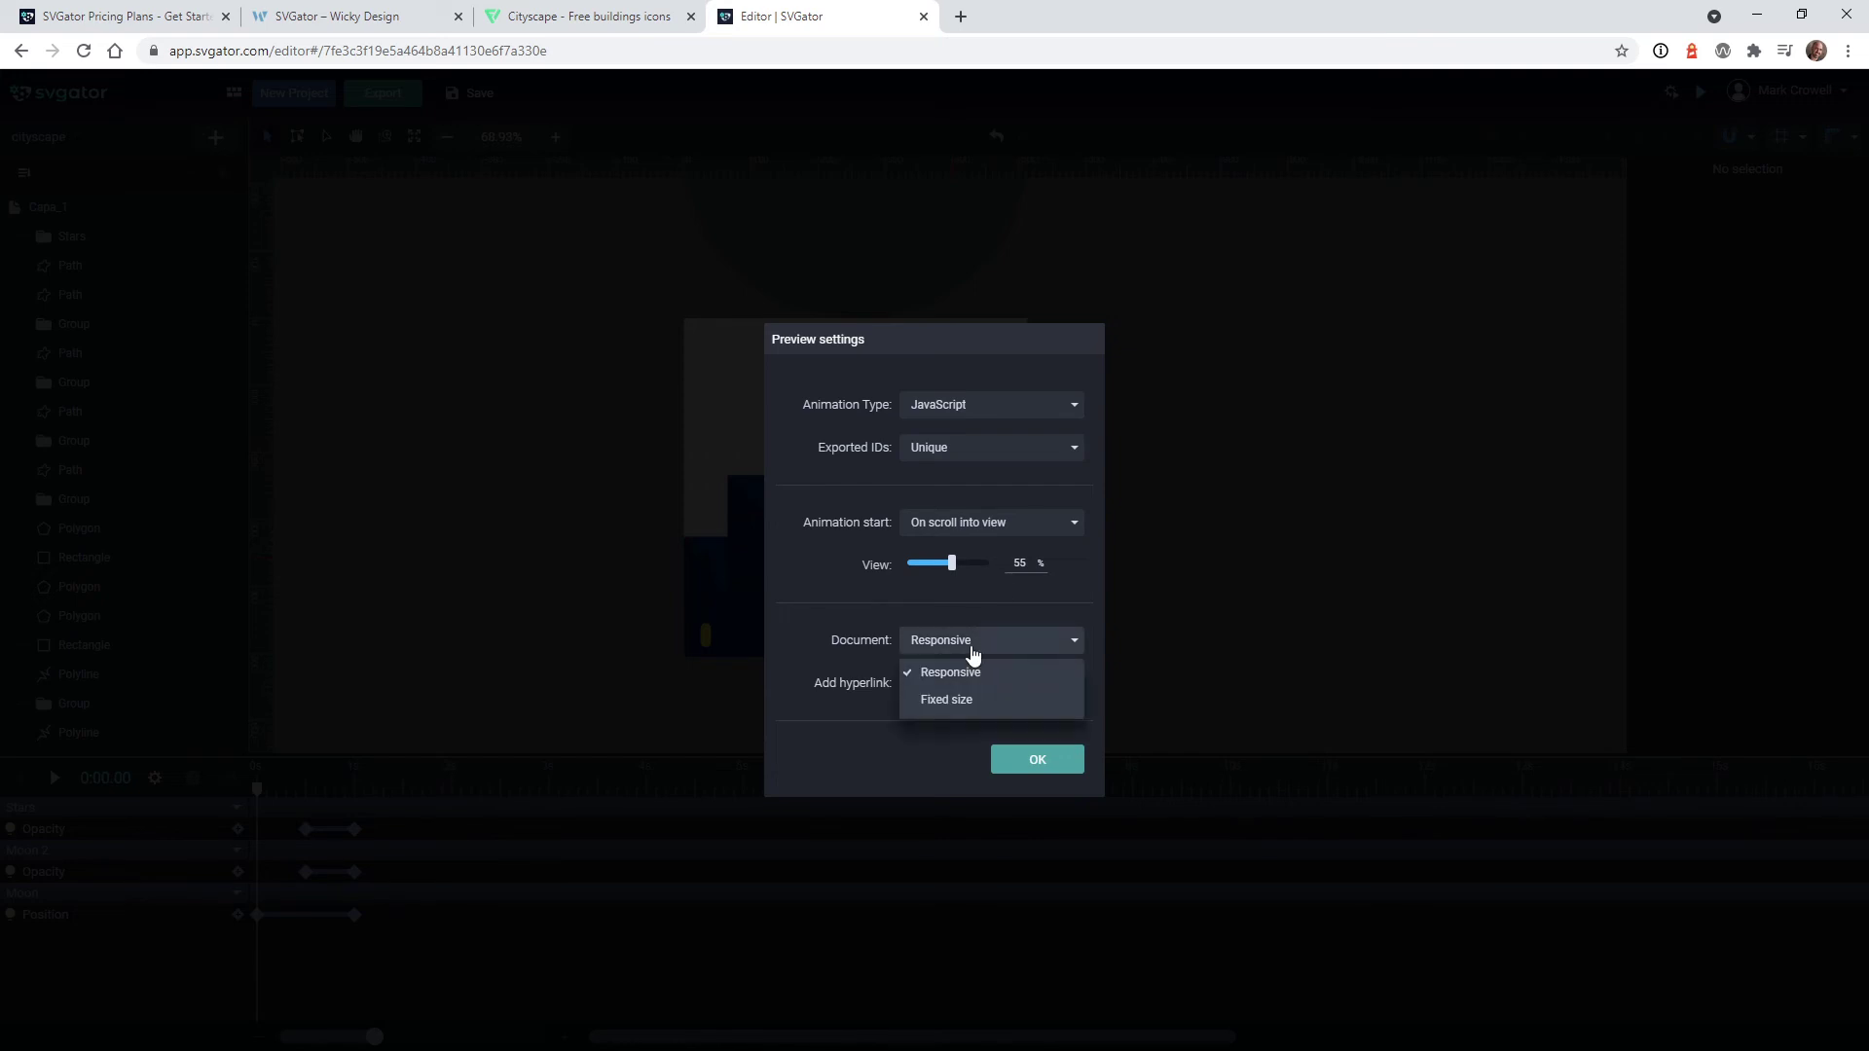
pyautogui.click(969, 677)
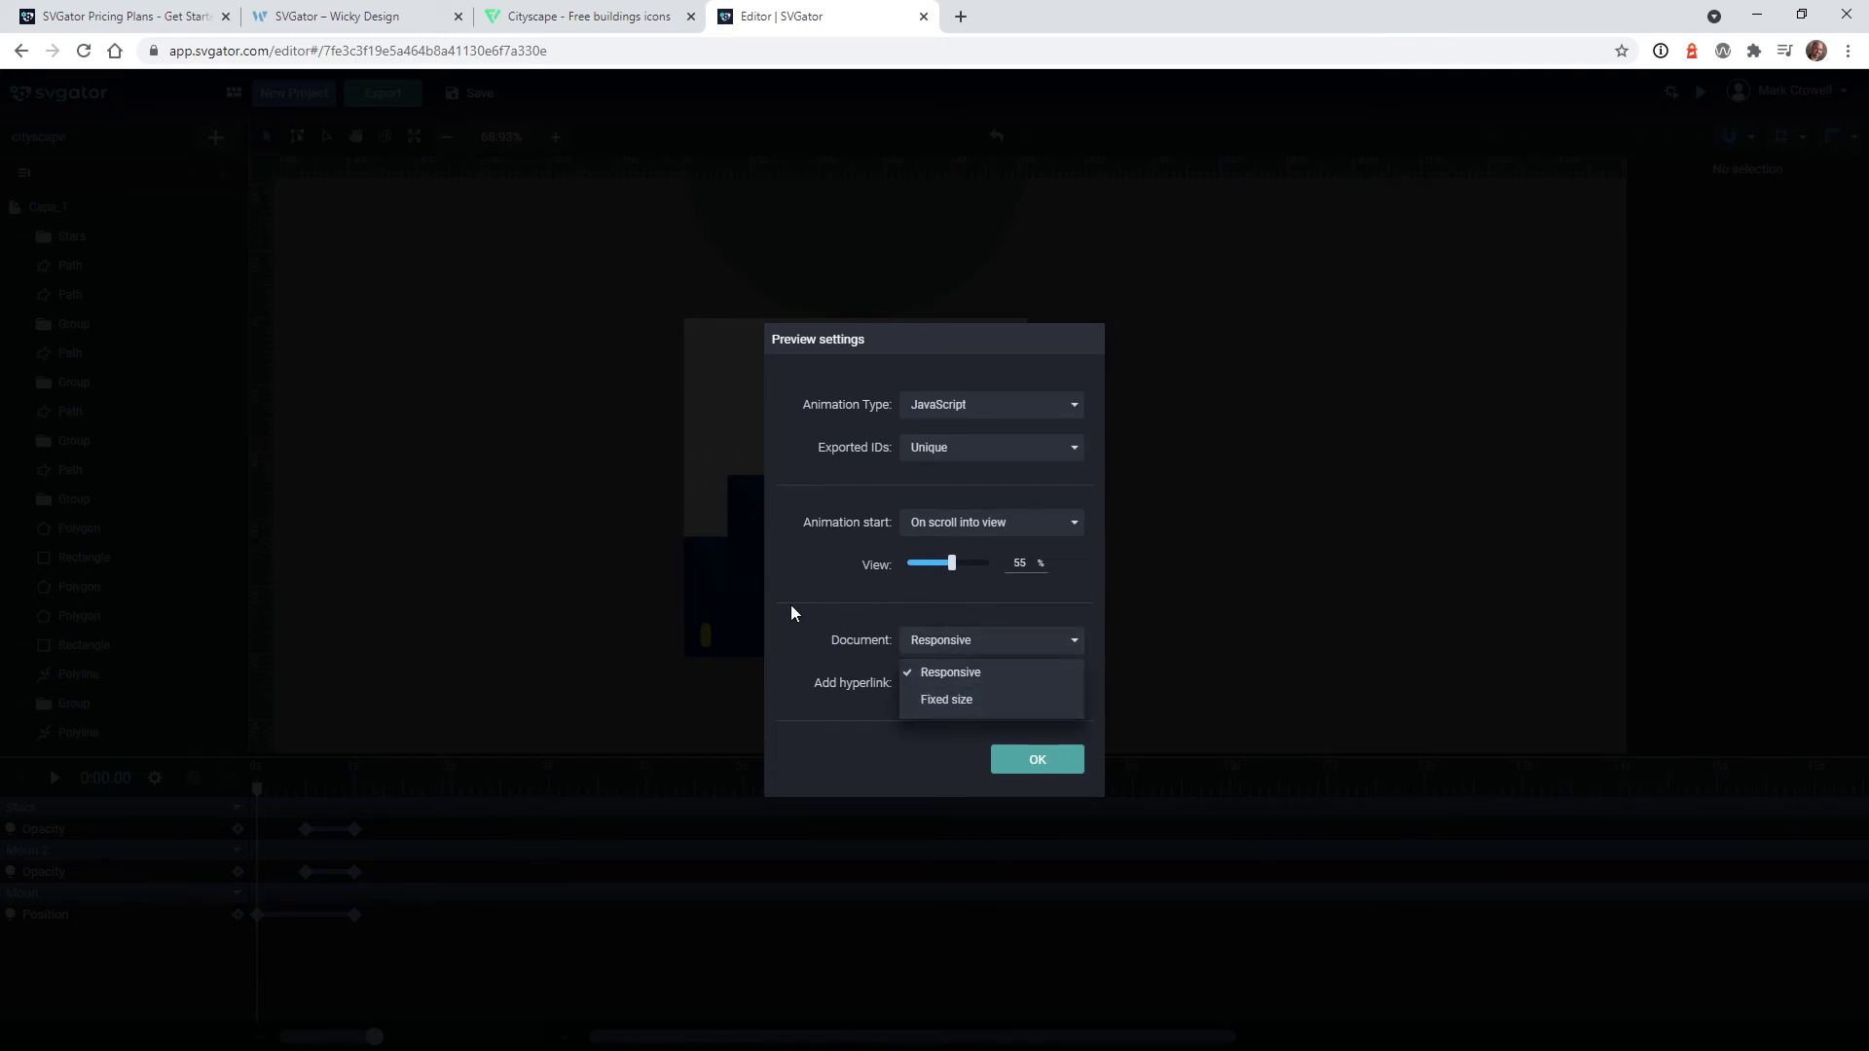
pyautogui.click(1038, 761)
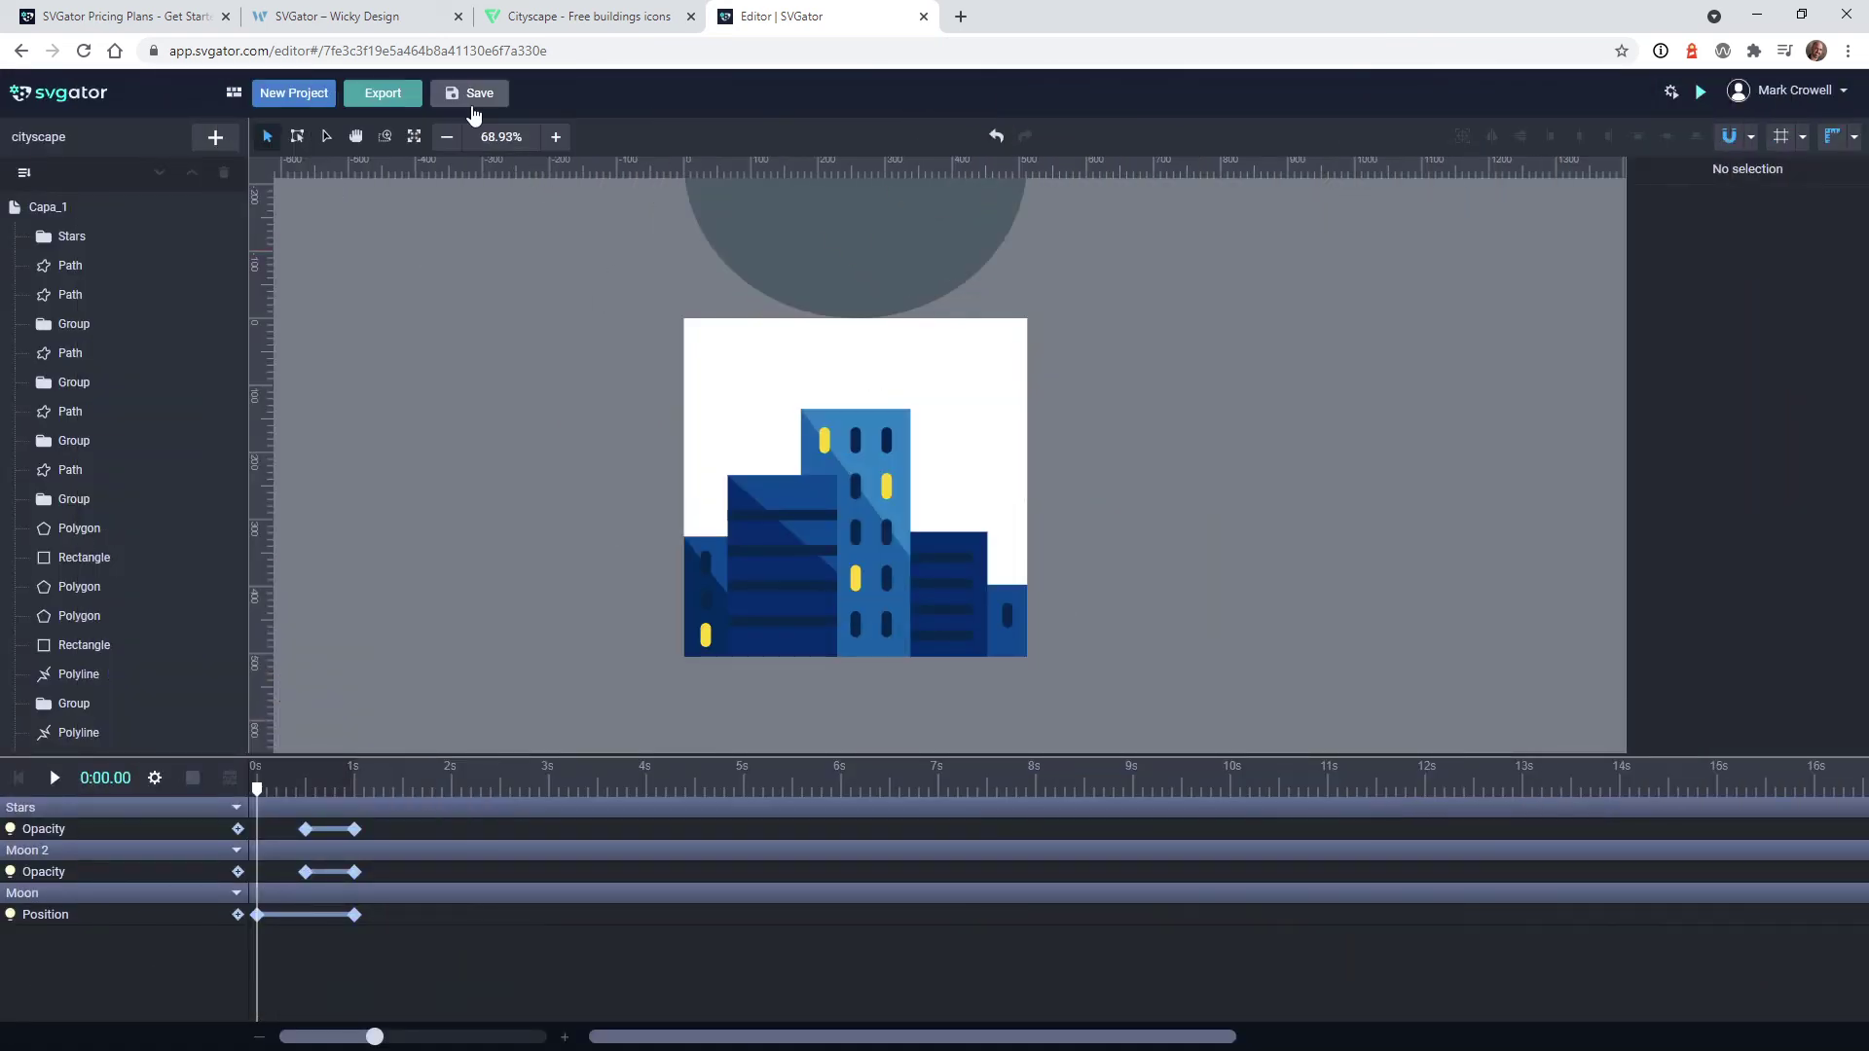
pyautogui.click(473, 107)
# In WordPress, open the SVGator plugin page and connect and authorize the SVGator account
pyautogui.click(394, 9)
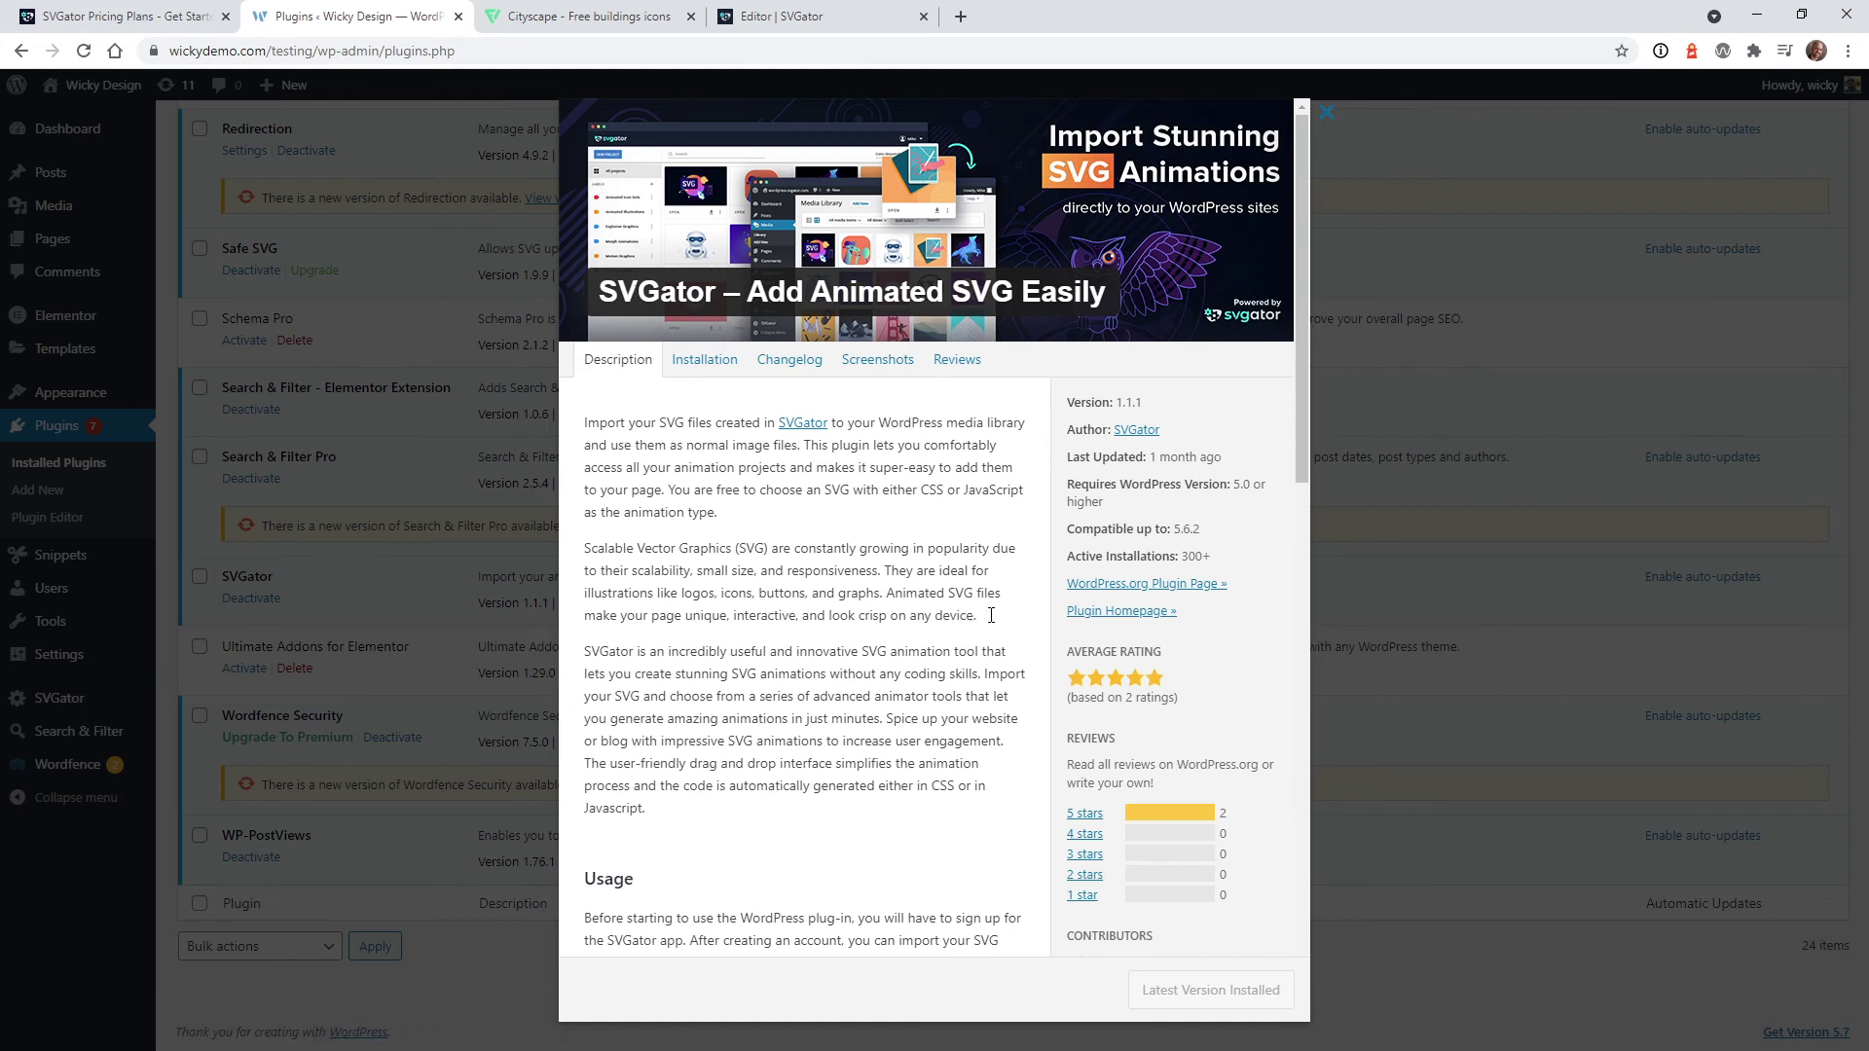
pyautogui.click(1415, 556)
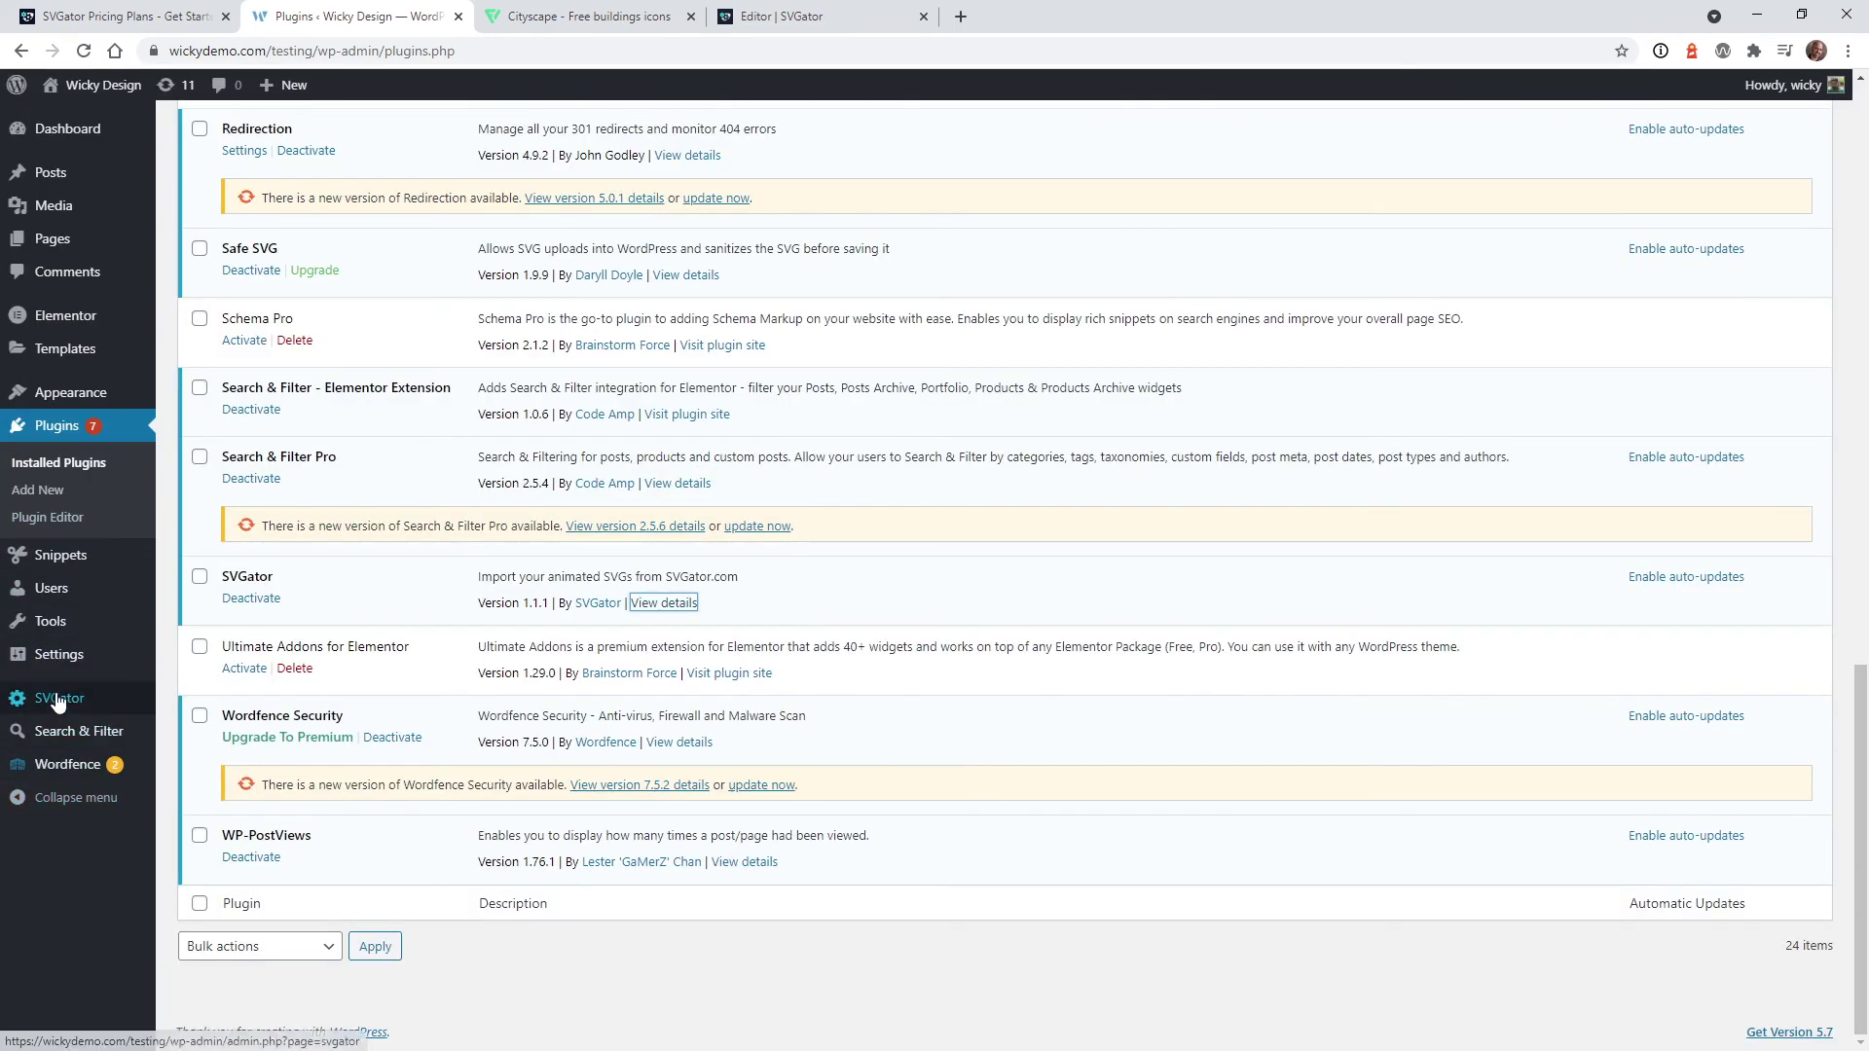
pyautogui.click(58, 699)
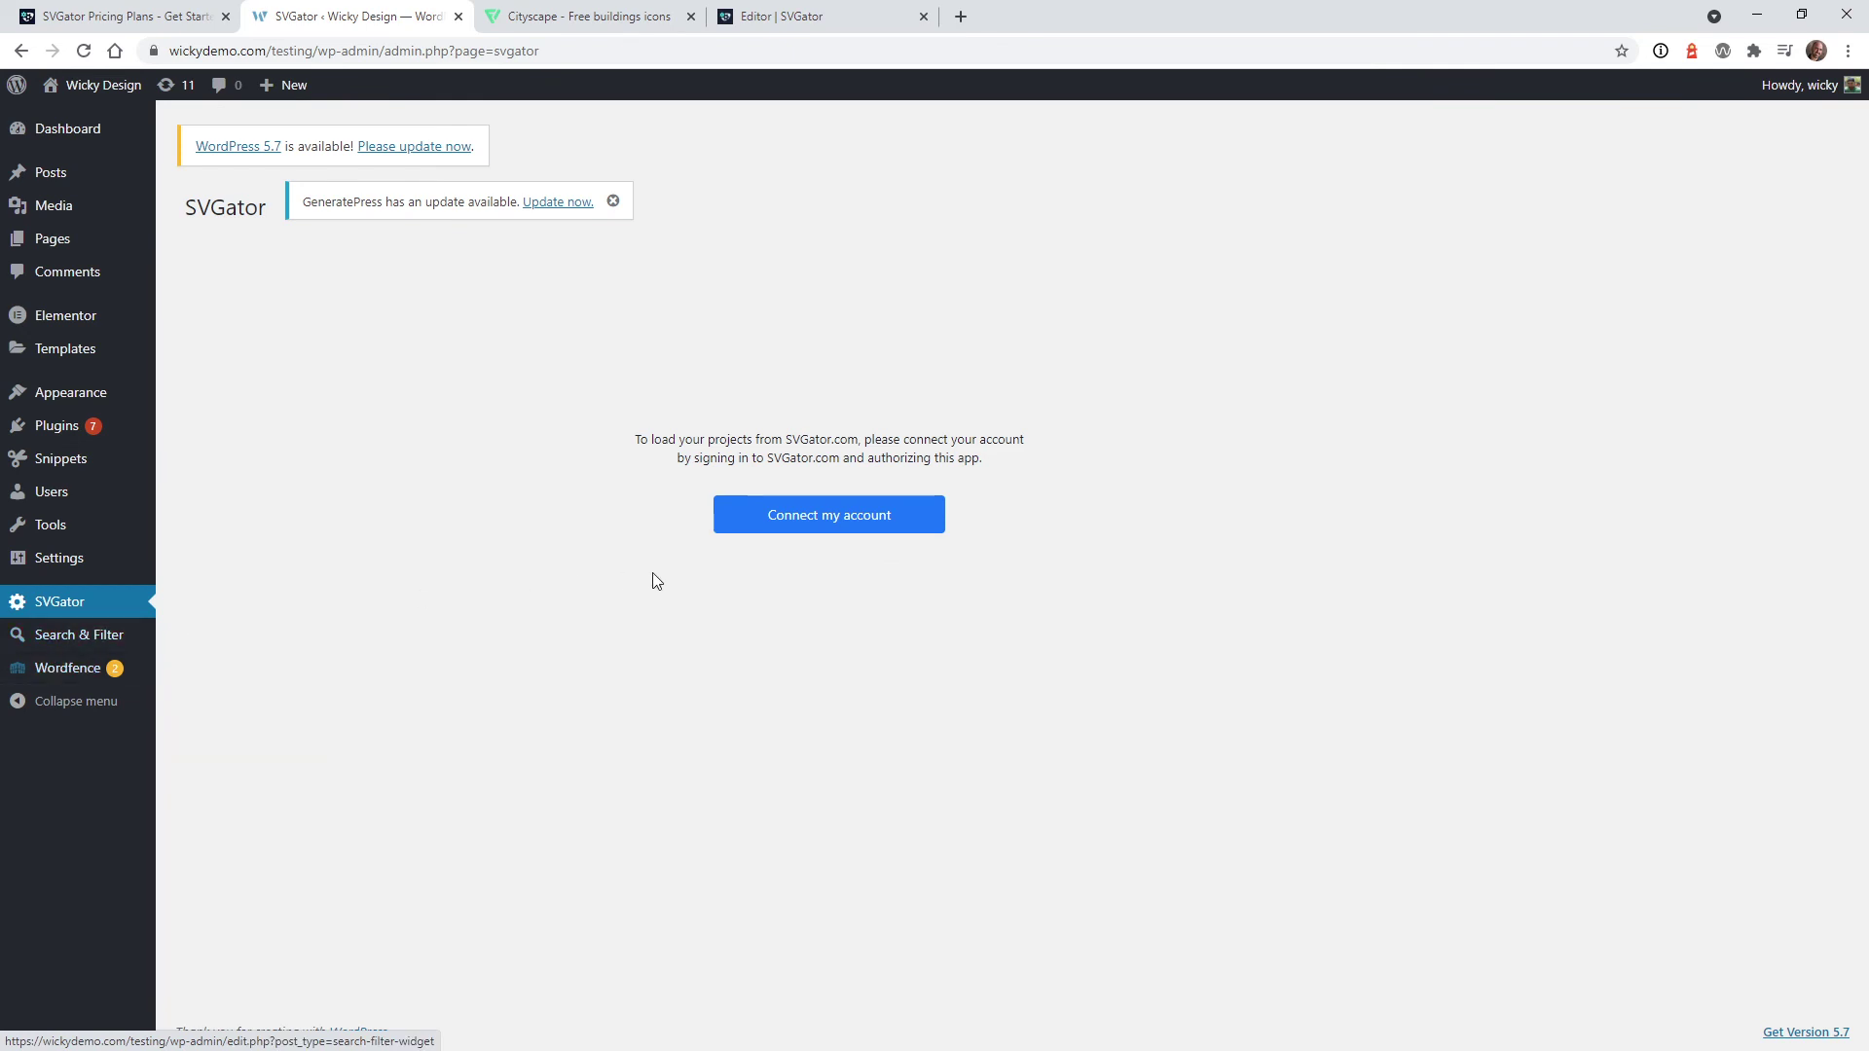
pyautogui.click(814, 525)
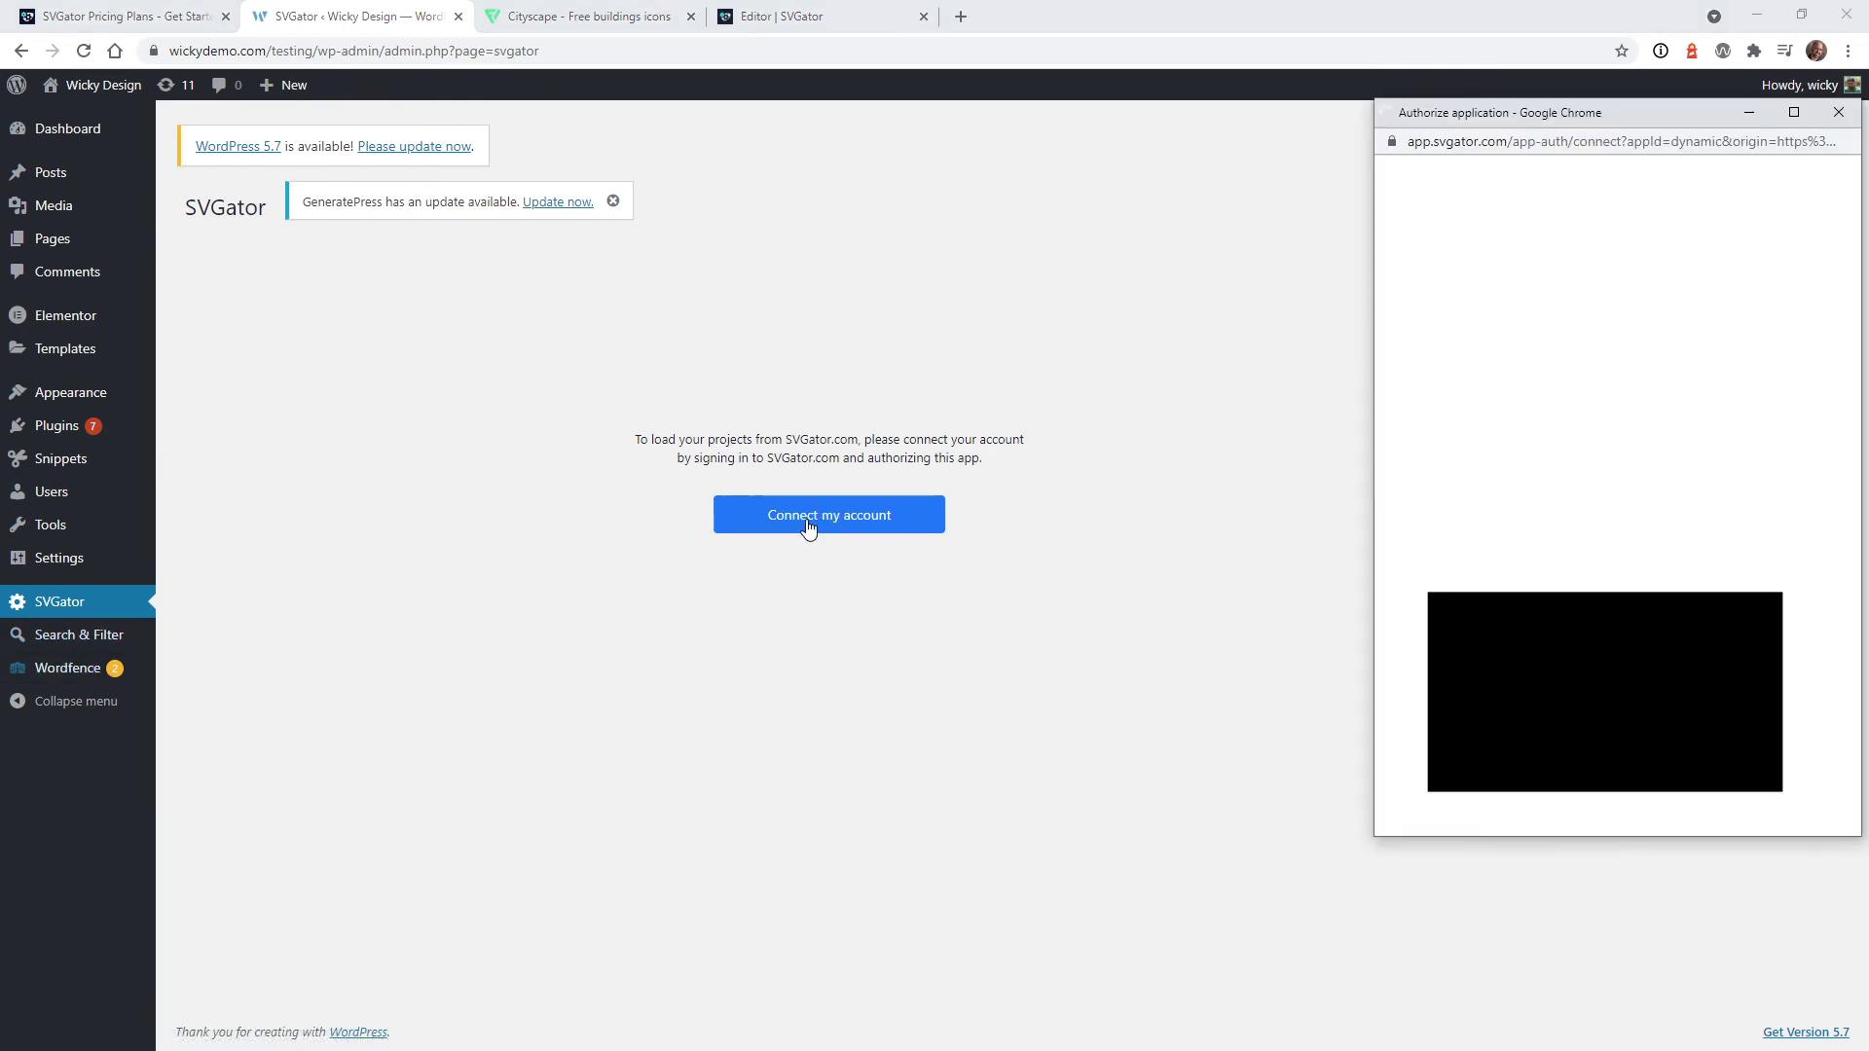
pyautogui.click(1641, 496)
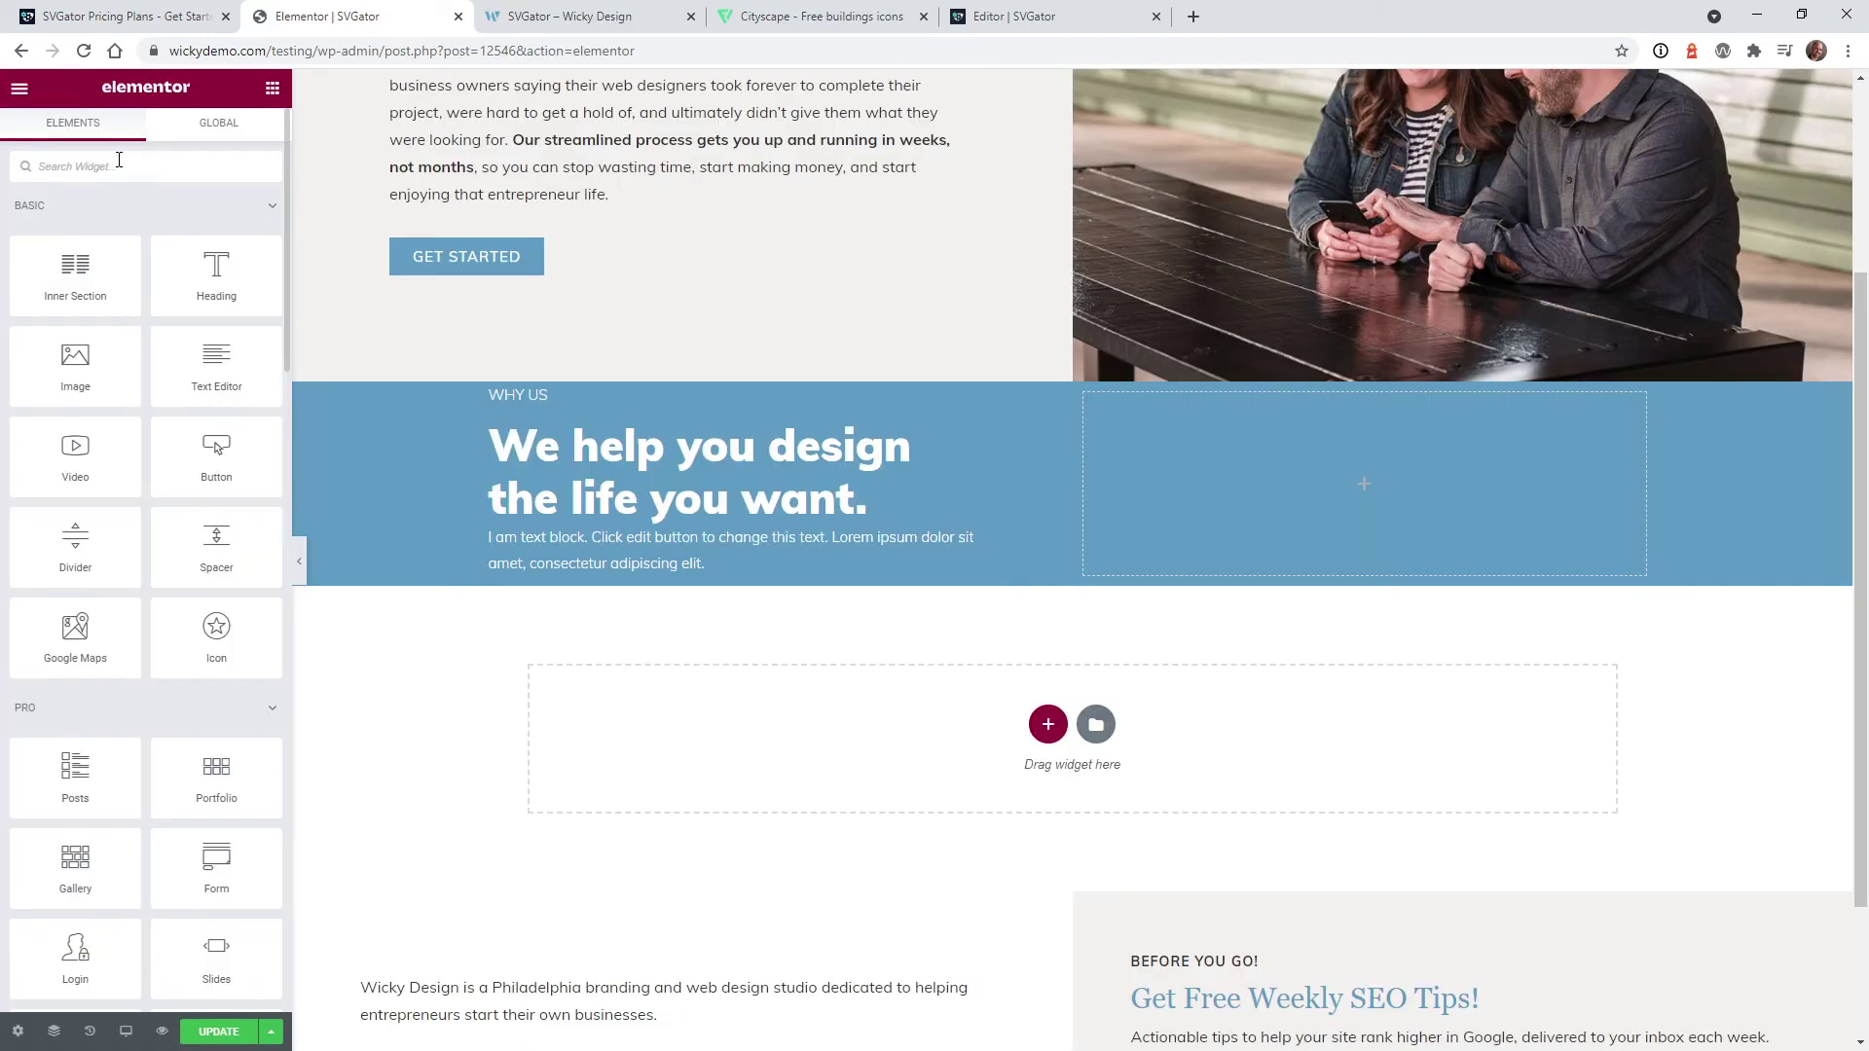
# Search the Elements panel for 'sv' and place the SVGator widget in the Why Us right column
pyautogui.click(119, 163)
pyautogui.write('svg')
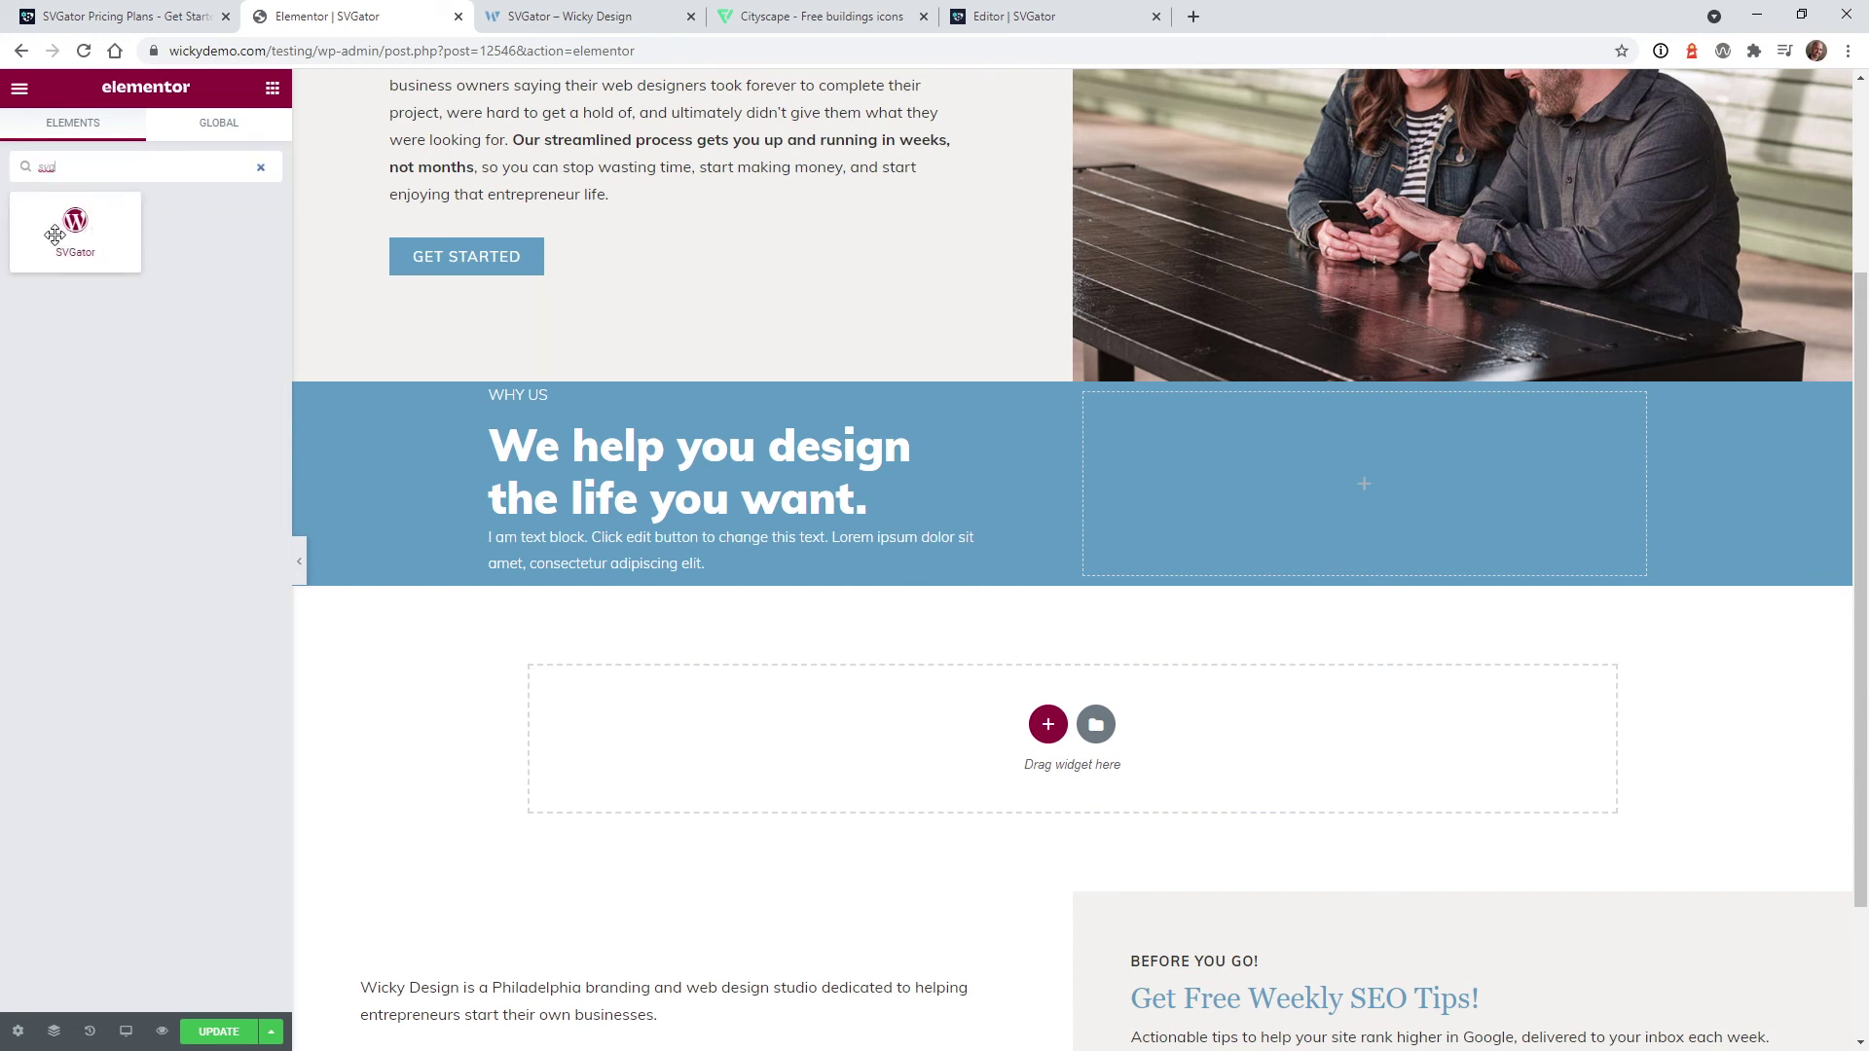
pyautogui.moveTo(75, 226); pyautogui.dragTo(1242, 488)
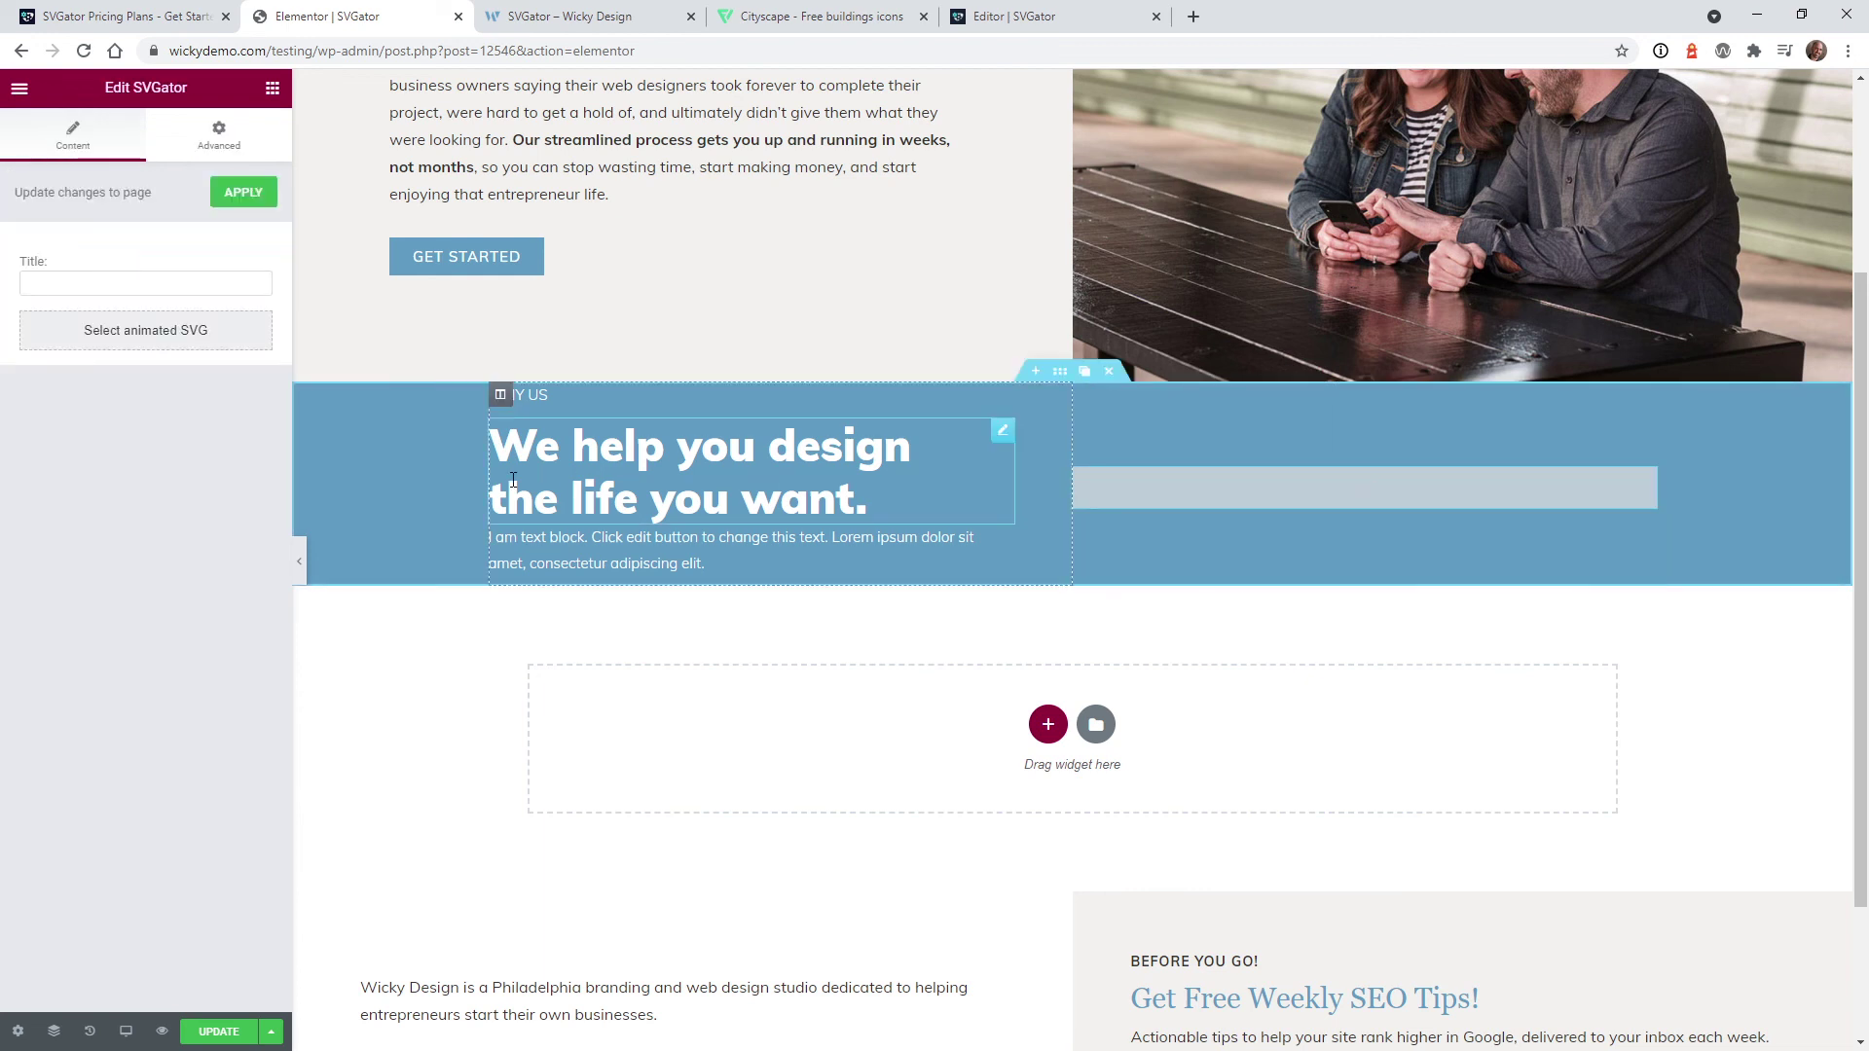
# Import the cityscape project from SVGator into the widget and update the page
pyautogui.click(142, 336)
pyautogui.click(269, 165)
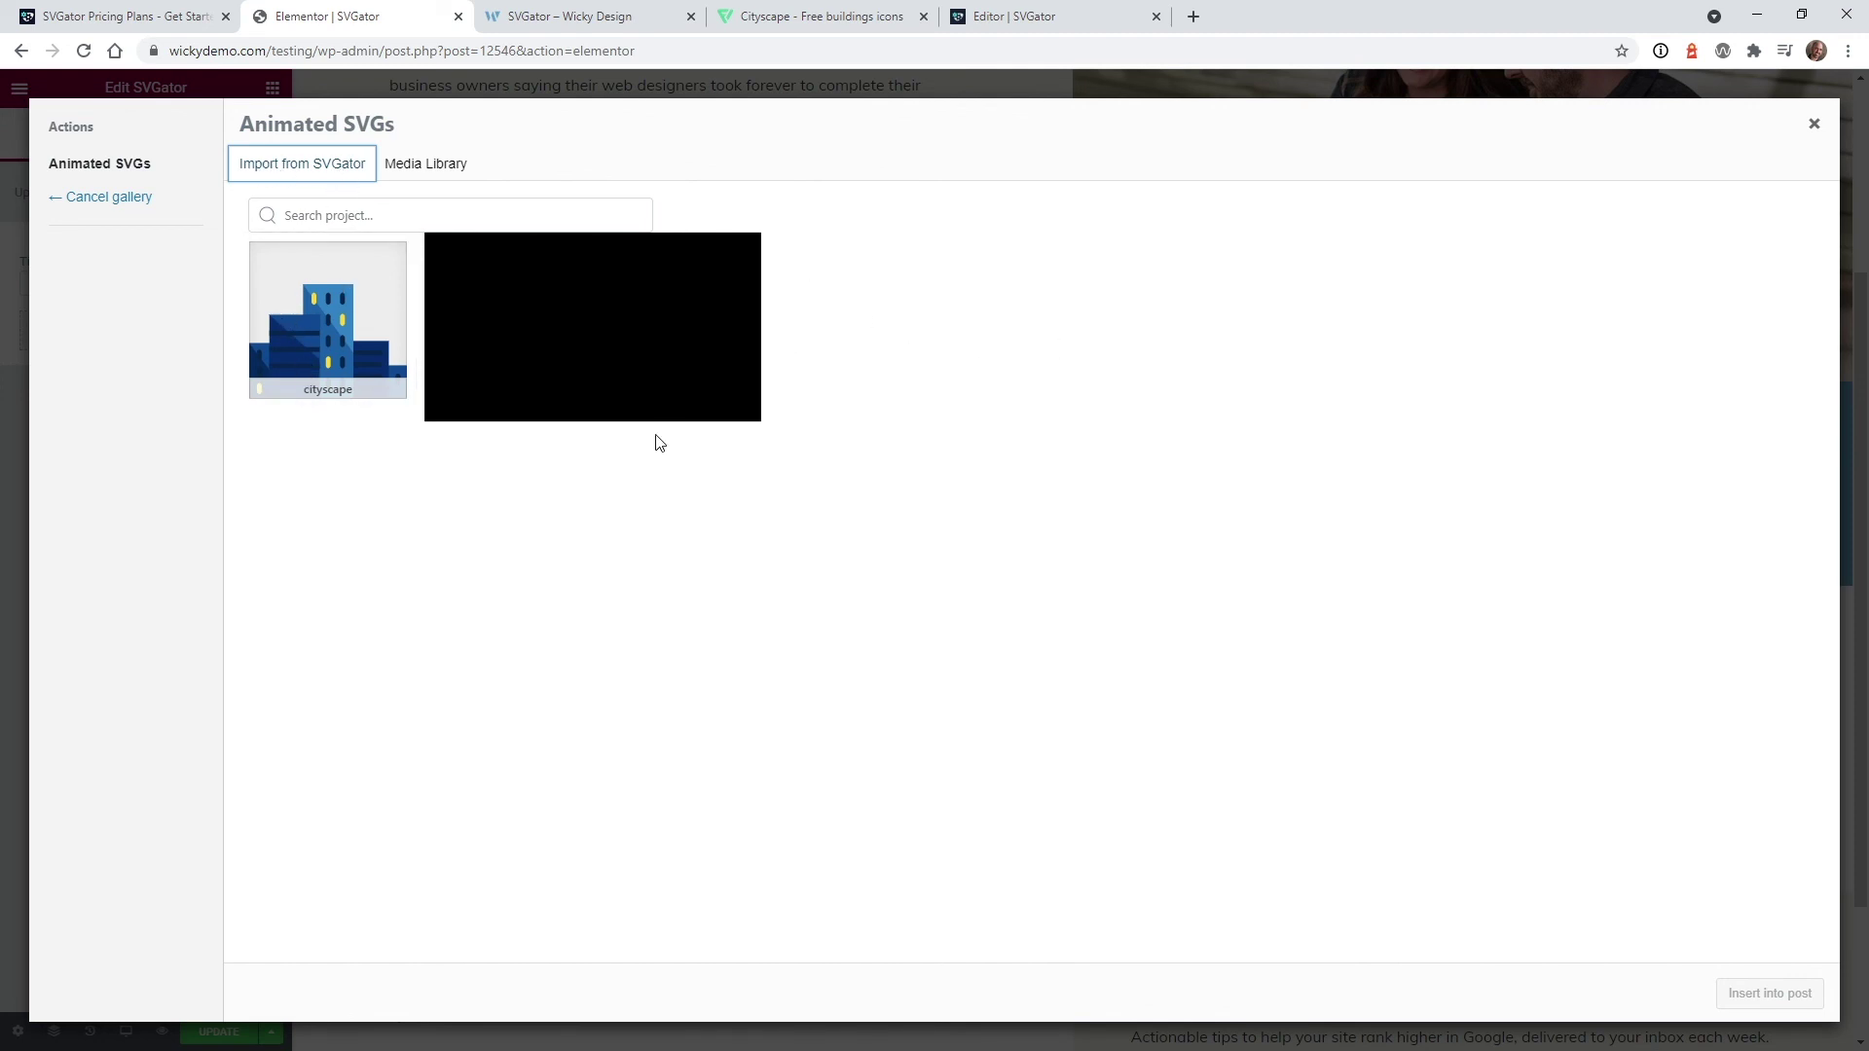
pyautogui.click(302, 312)
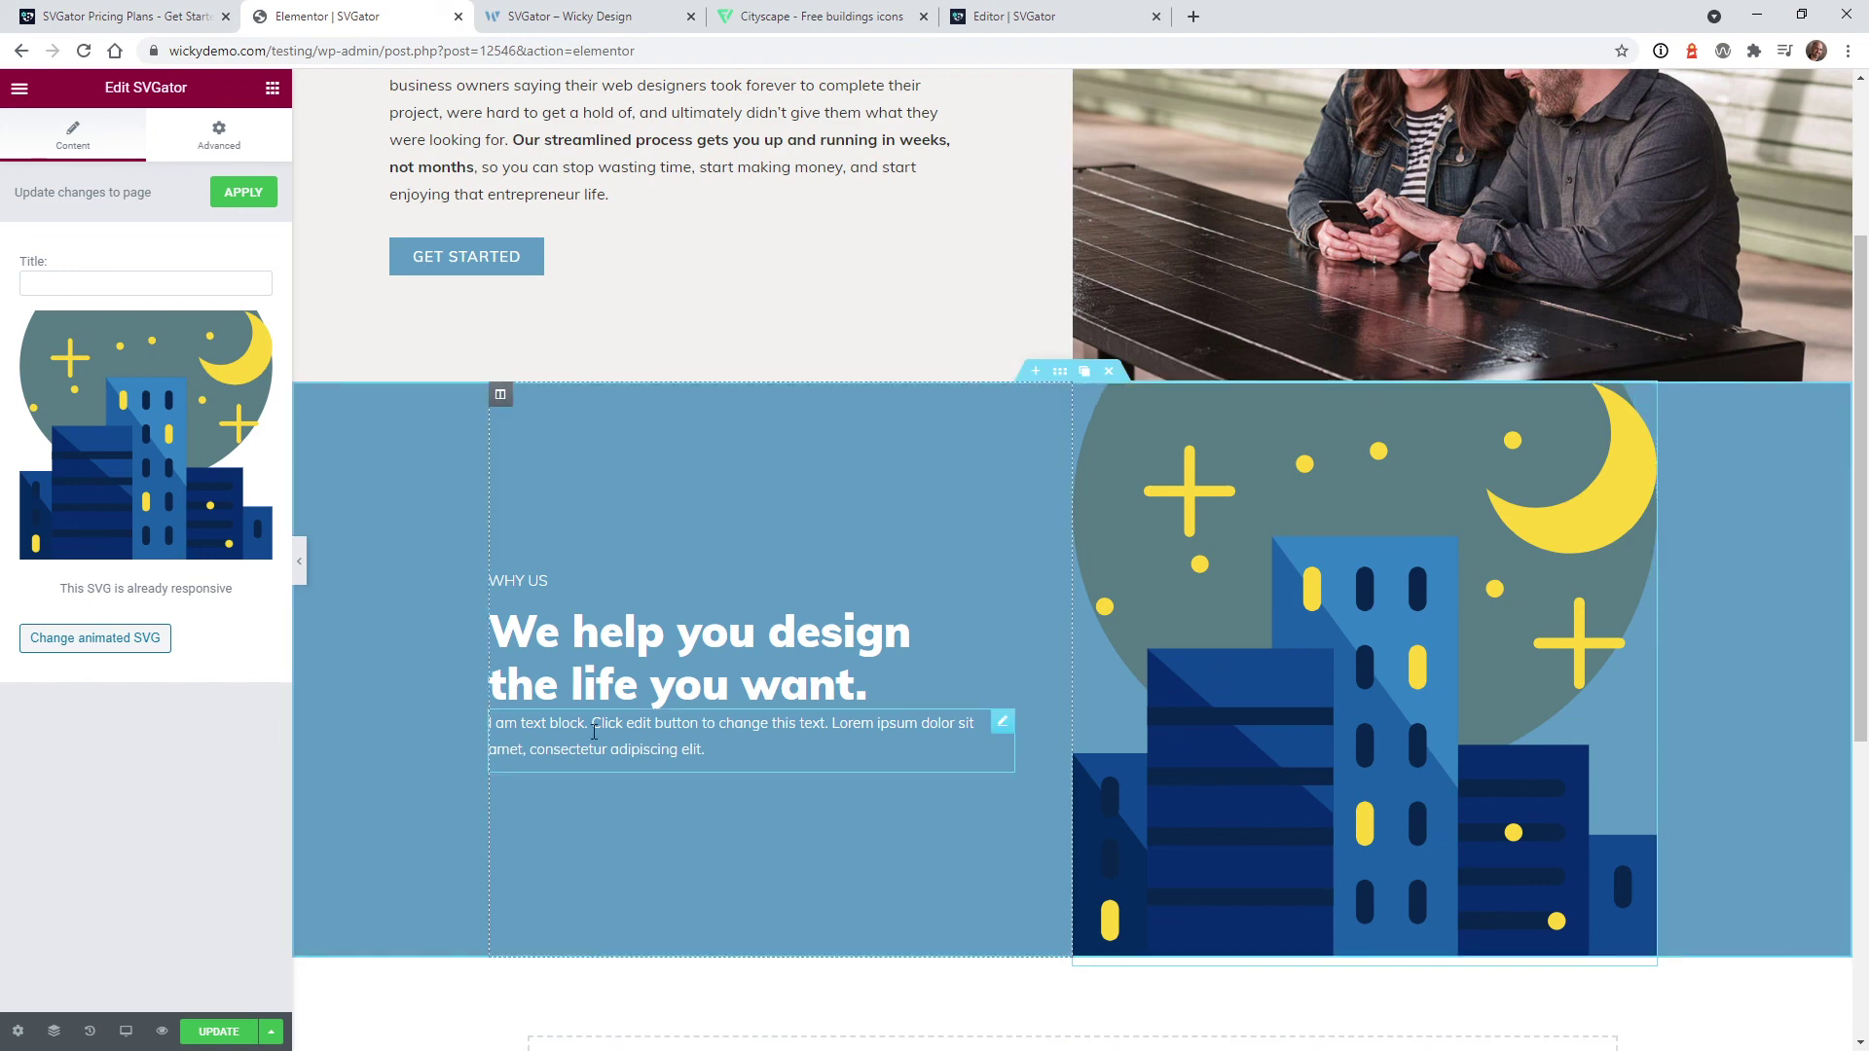
pyautogui.click(222, 1036)
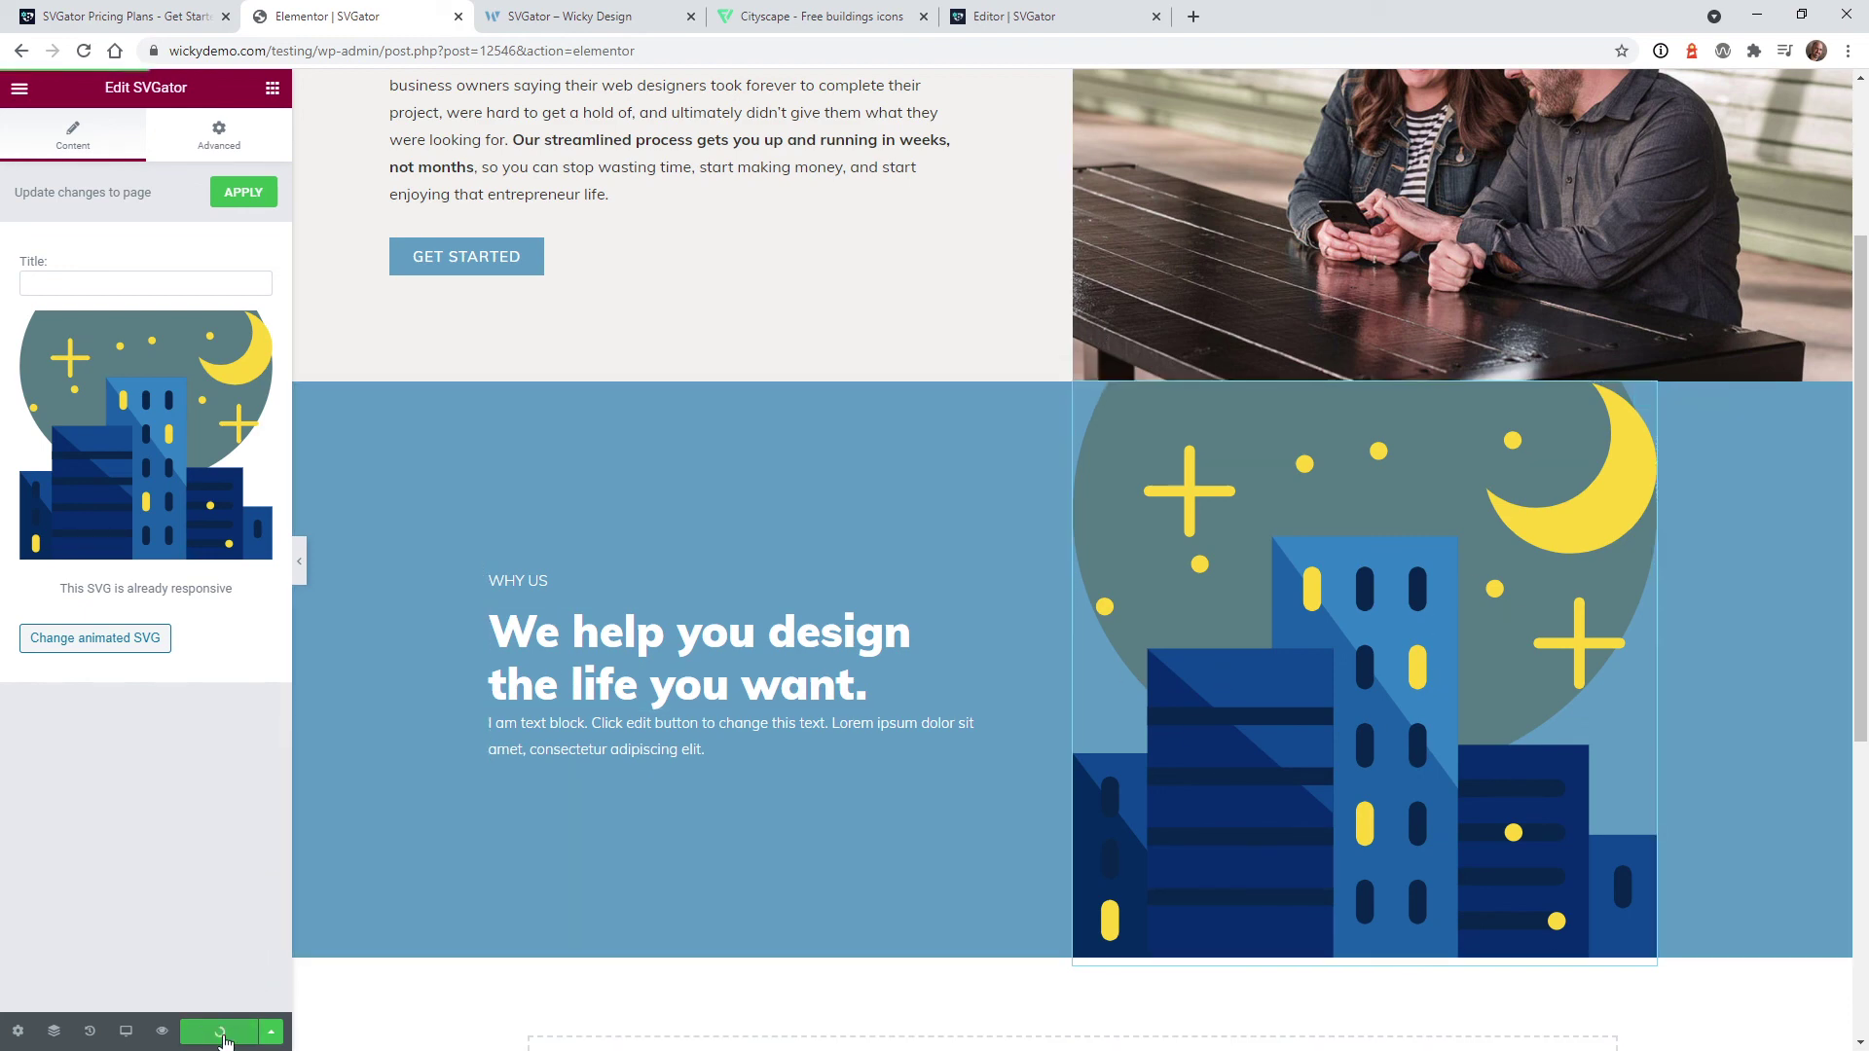
# On the live page tab, trim the address to wickydemo.com/testing/svgator and reload
pyautogui.click(541, 8)
pyautogui.moveTo(543, 51); pyautogui.dragTo(828, 51)
pyautogui.press('Delete')
pyautogui.press('Return')
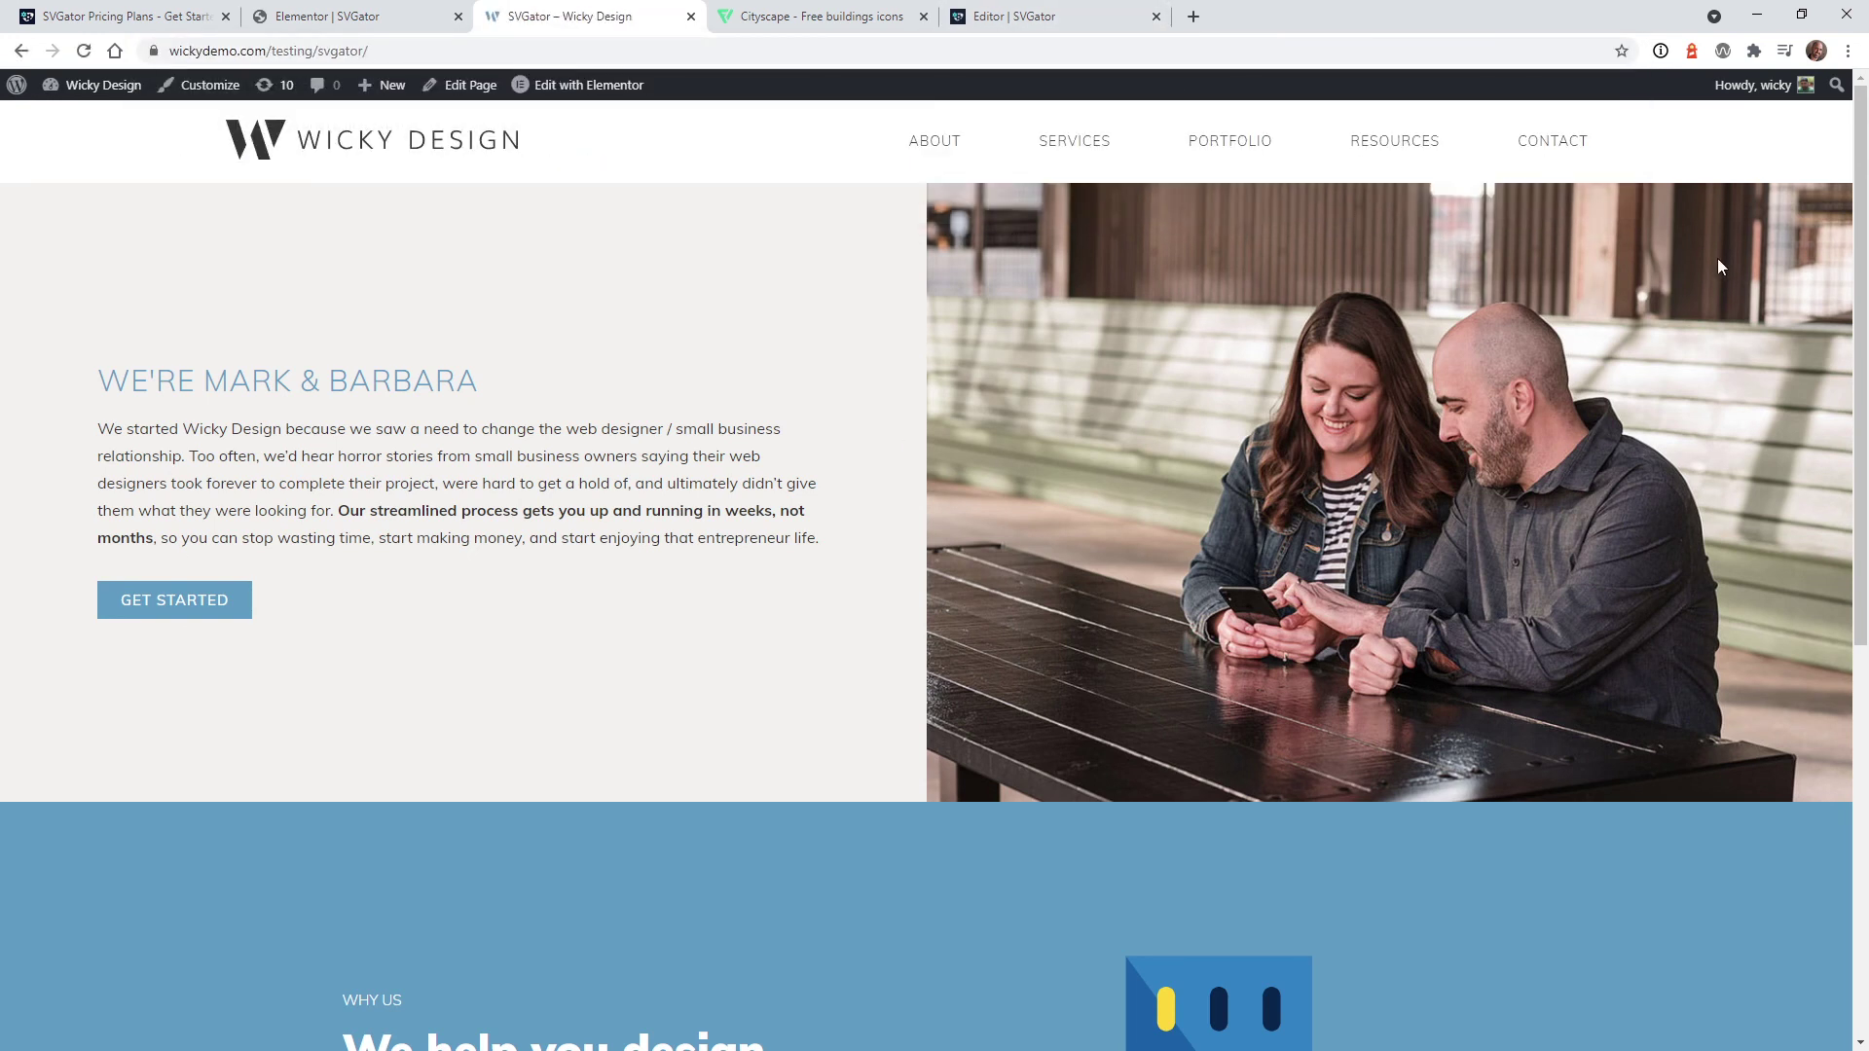
# Scroll to the Why Us section to watch the cityscape animation play
pyautogui.moveTo(1857, 279); pyautogui.dragTo(1838, 486)
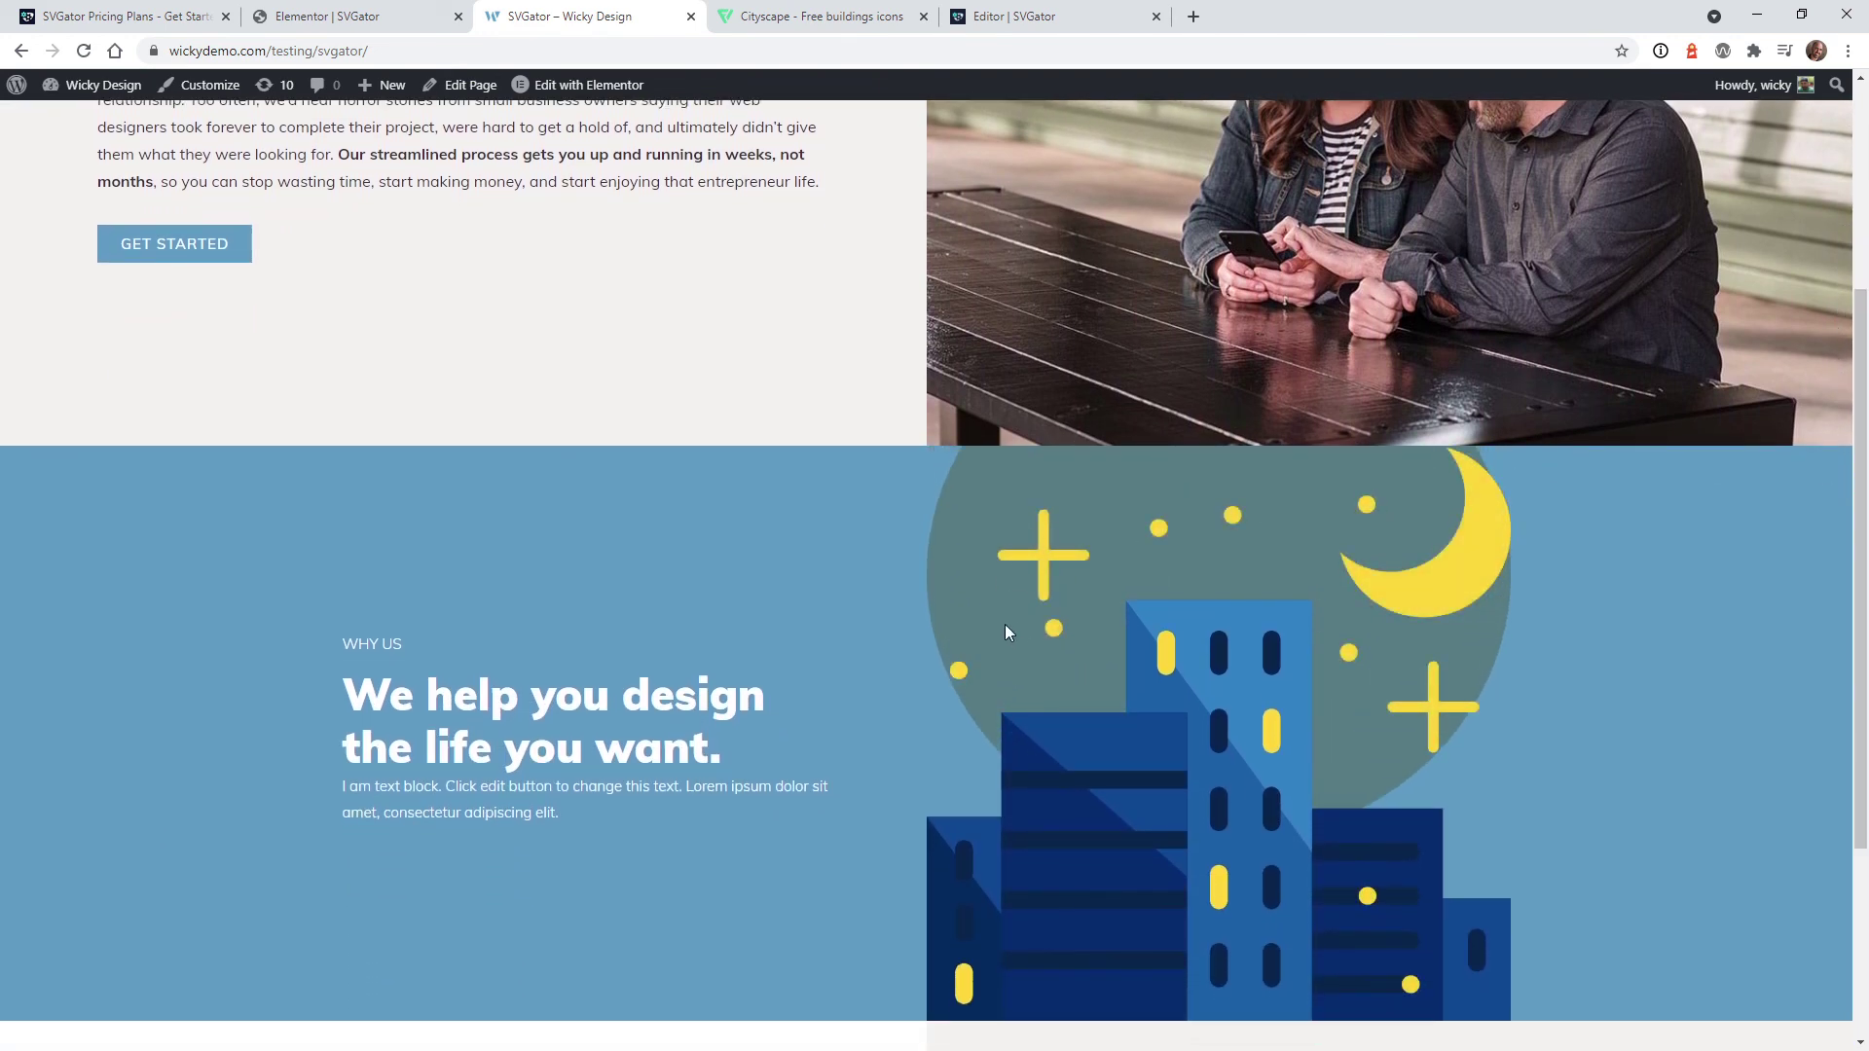
pyautogui.scroll(-2, 1012, 559)
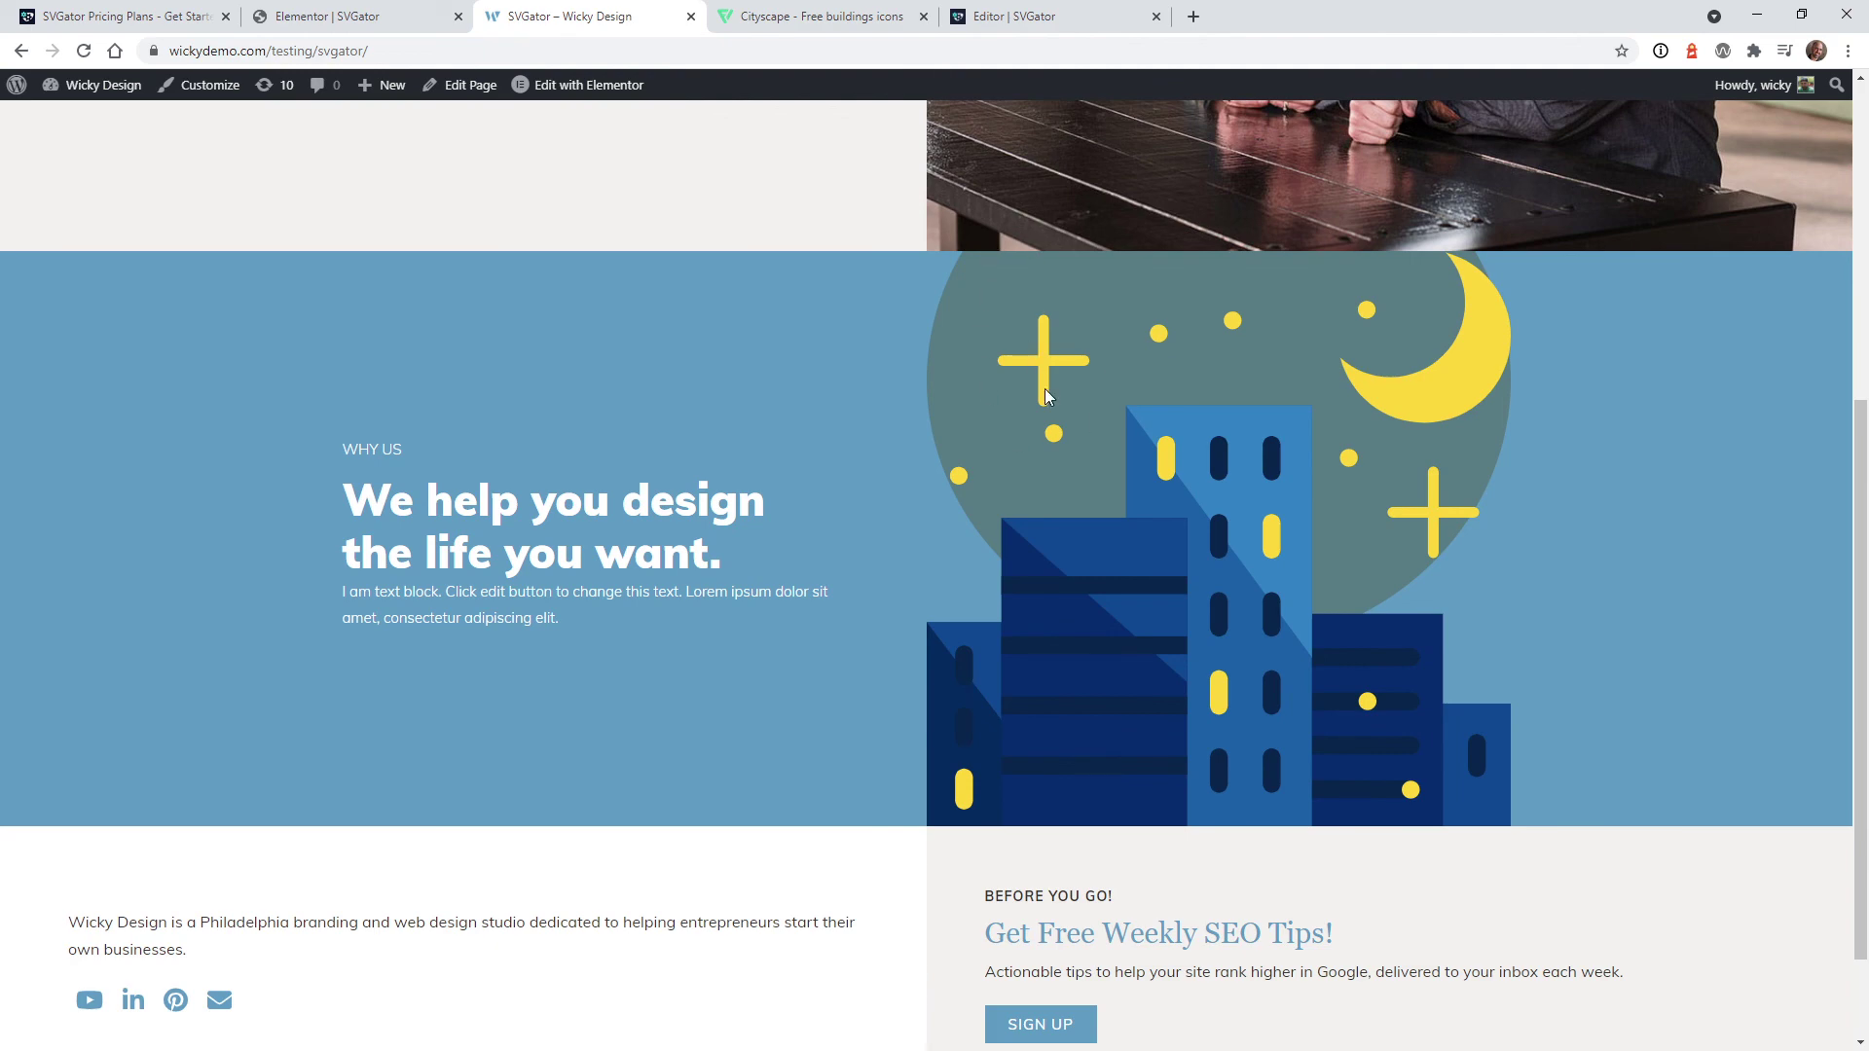
pyautogui.scroll(-1, 1235, 567)
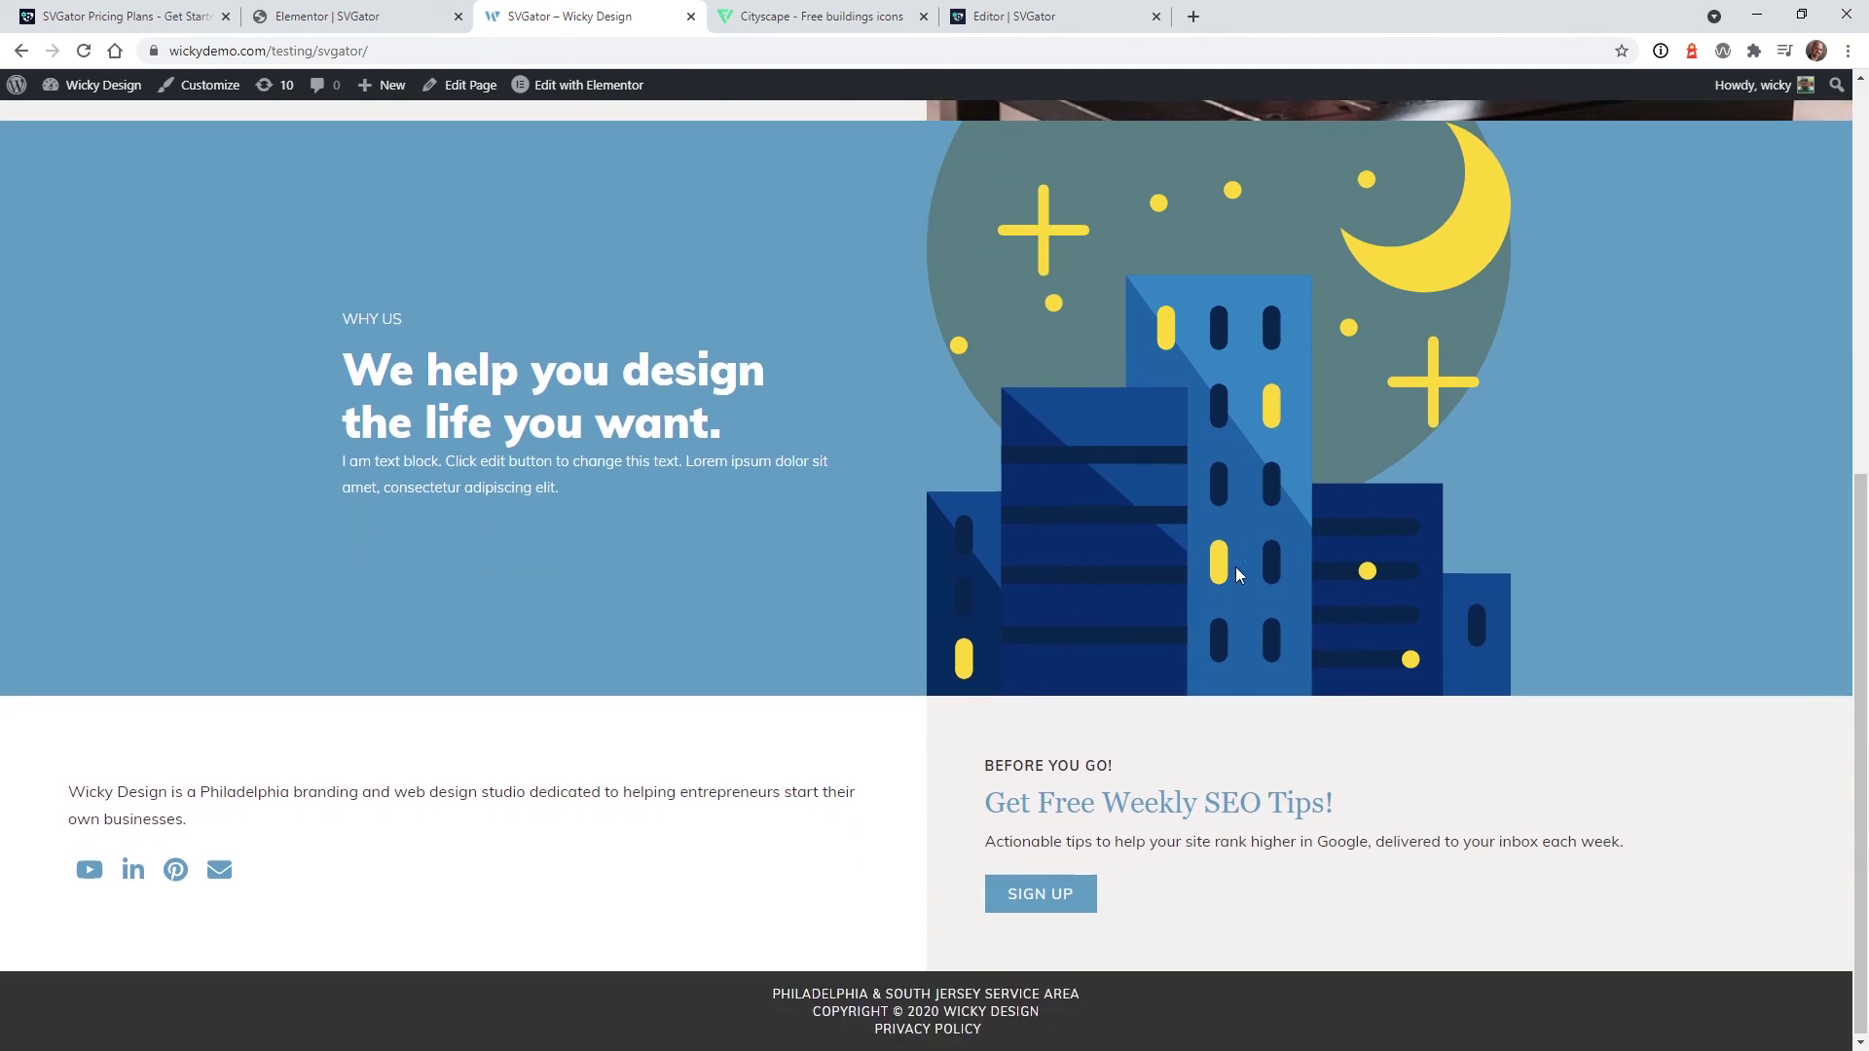
pyautogui.scroll(7, 1235, 567)
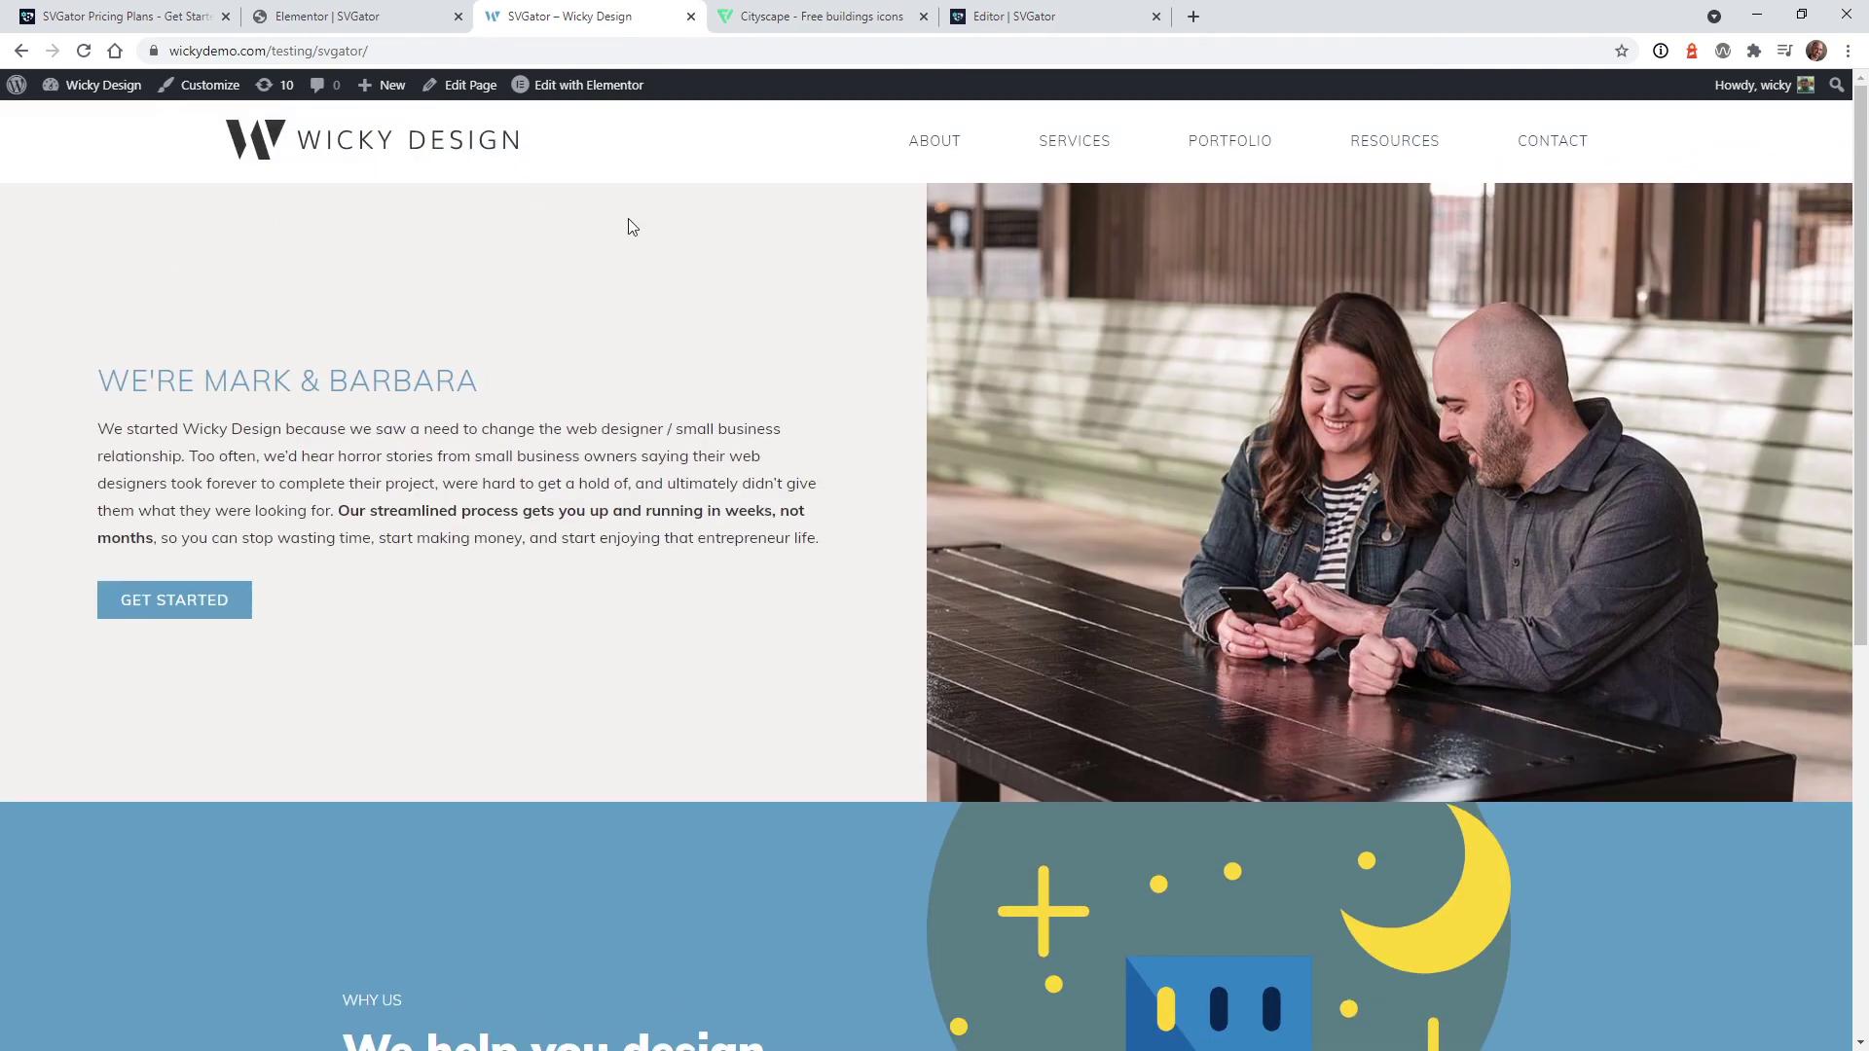